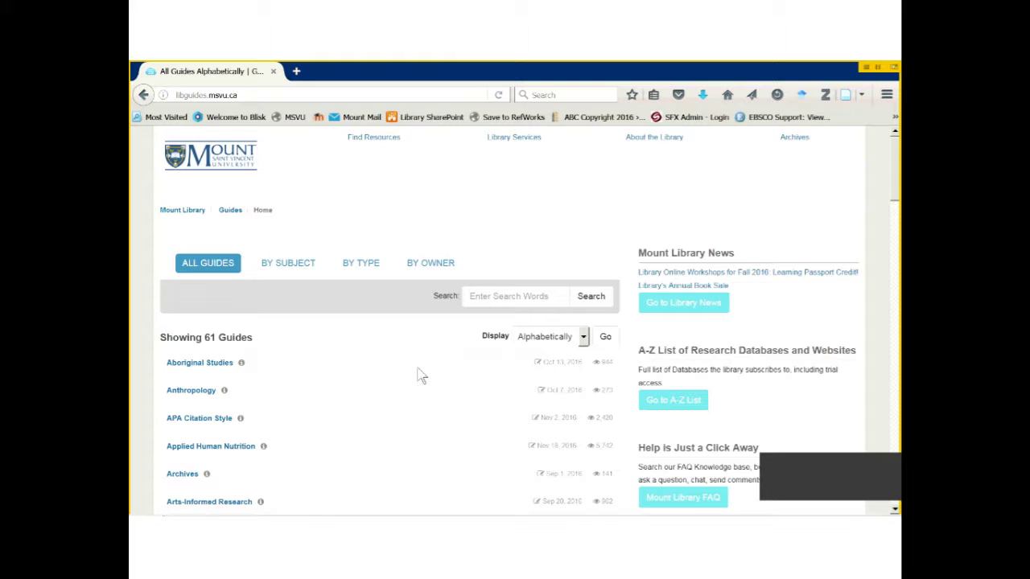
Step: Open the Business Administration guide and follow its link to the Business Source Premier (EBSCO) database
{"action": "scroll", "coordinate": [419, 374], "scroll_direction": "down", "scroll_amount": 5}
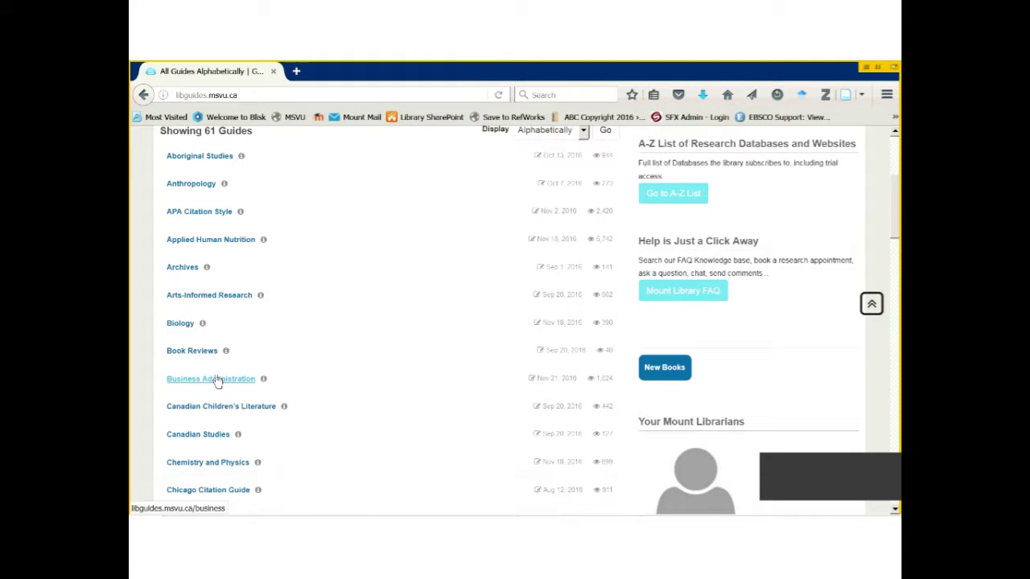
{"action": "left_click", "coordinate": [216, 382]}
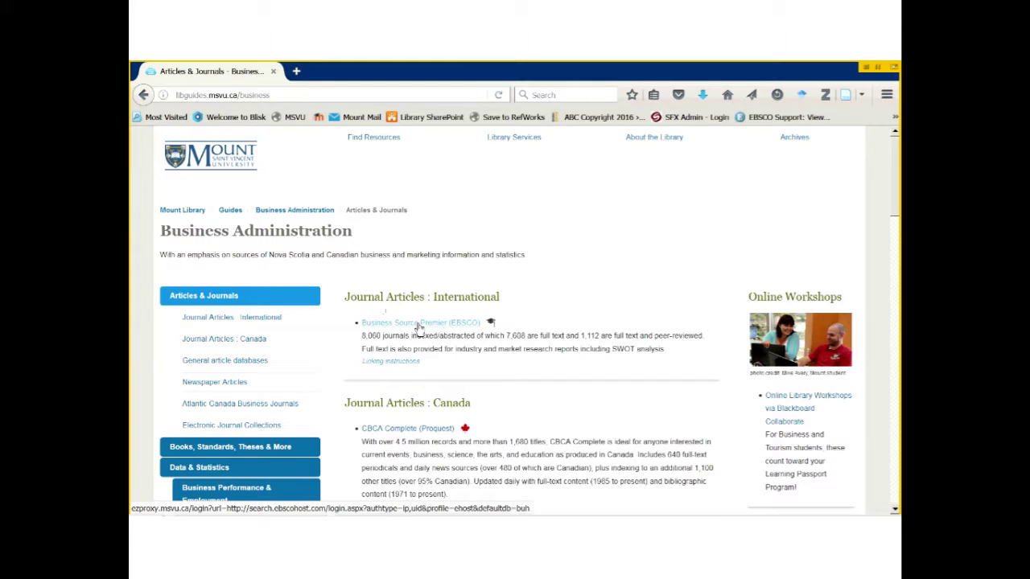
{"action": "left_click", "coordinate": [419, 323]}
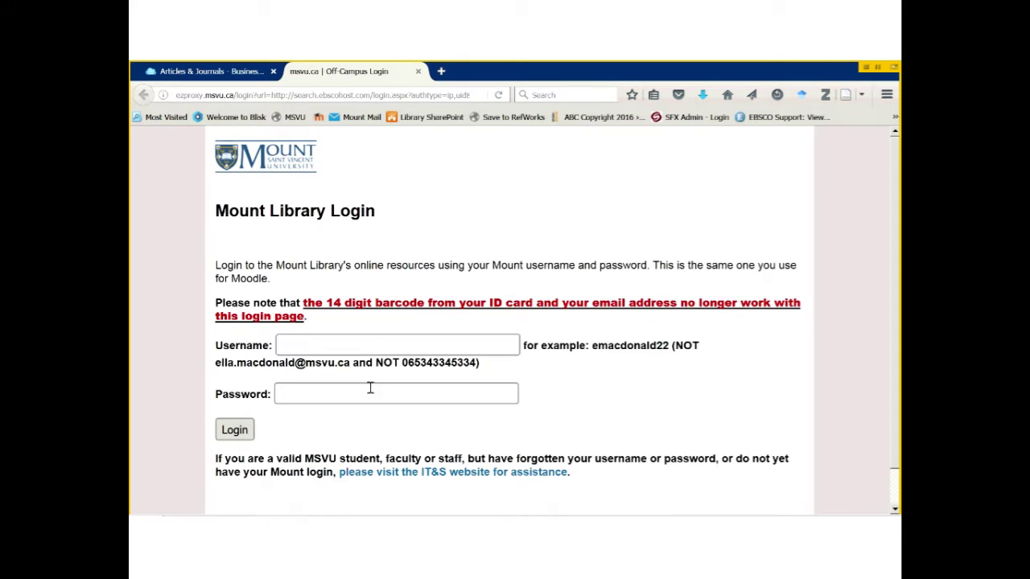
Step: Log in to the Mount Library with the account username and password
{"action": "left_click", "coordinate": [367, 346]}
{"action": "type", "text": "d"}
{"action": "left_click", "coordinate": [306, 364]}
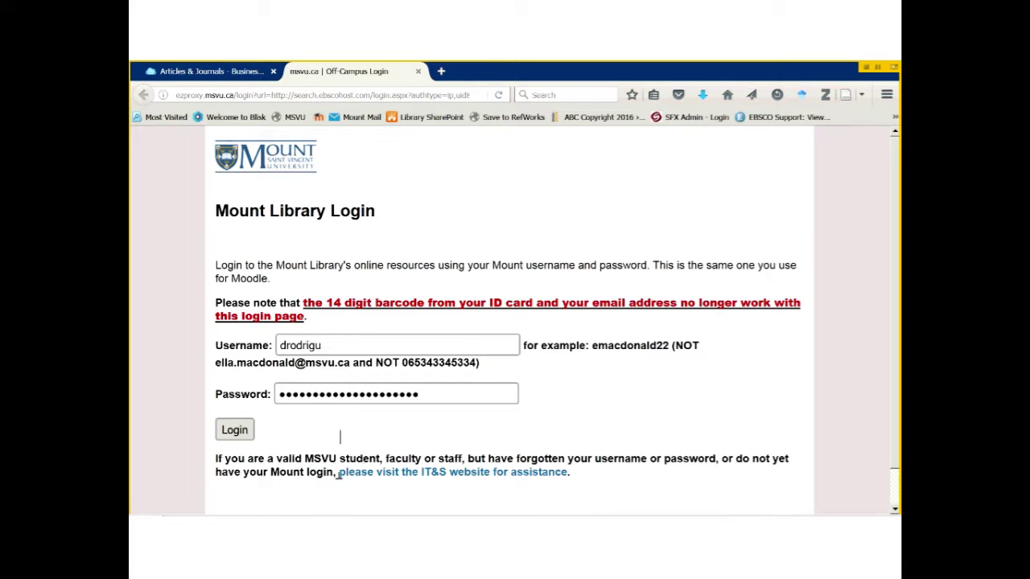
{"action": "left_click", "coordinate": [239, 439]}
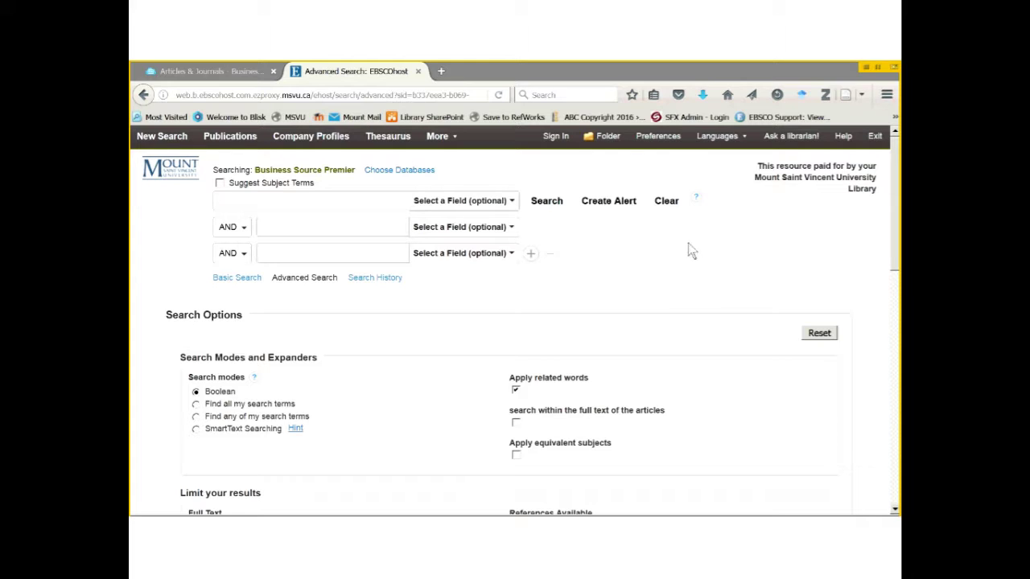
Step: Open the MSVU Library home page in a new tab and go through Guides A-Z to the Business Administration guide
{"action": "left_click", "coordinate": [442, 72]}
{"action": "left_click", "coordinate": [294, 116]}
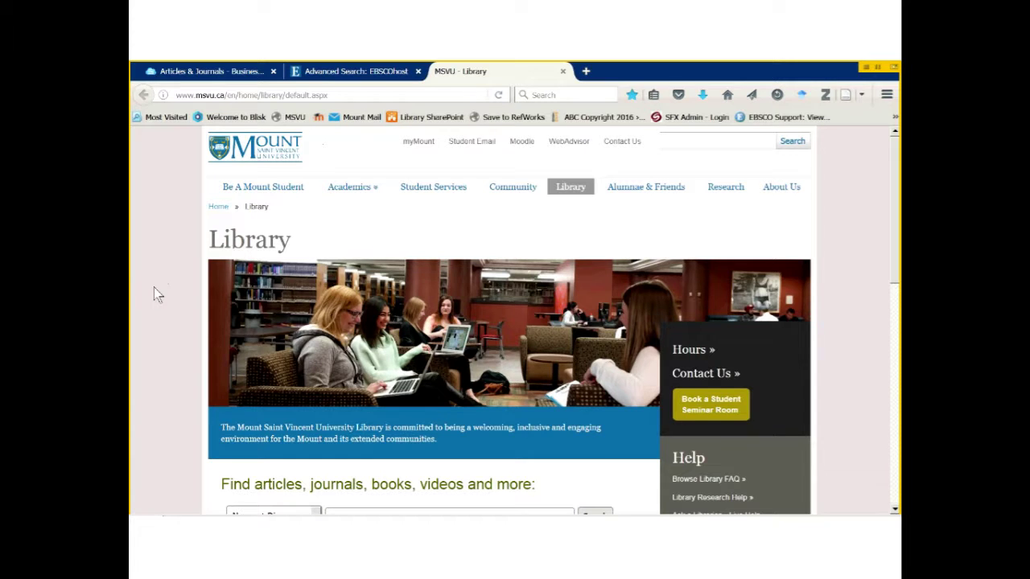
{"action": "scroll", "coordinate": [403, 443], "scroll_direction": "down", "scroll_amount": 3}
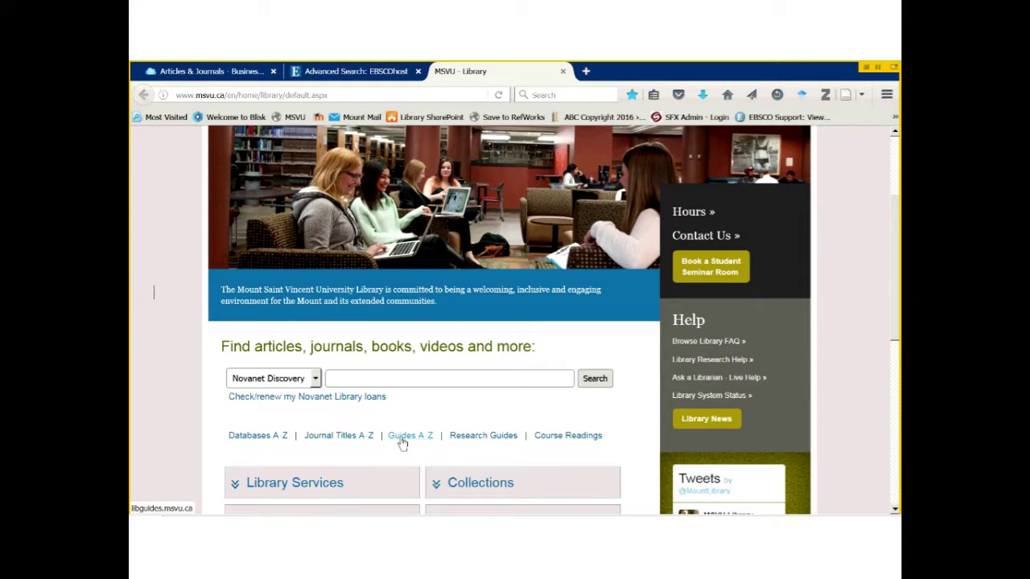
{"action": "left_click", "coordinate": [402, 437]}
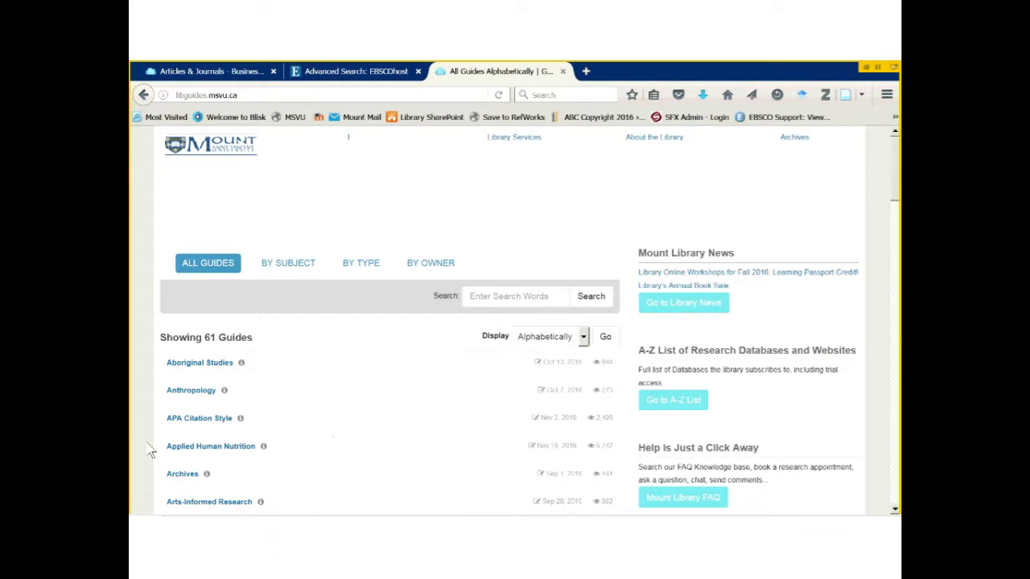
{"action": "scroll", "coordinate": [161, 452], "scroll_direction": "down", "scroll_amount": 3}
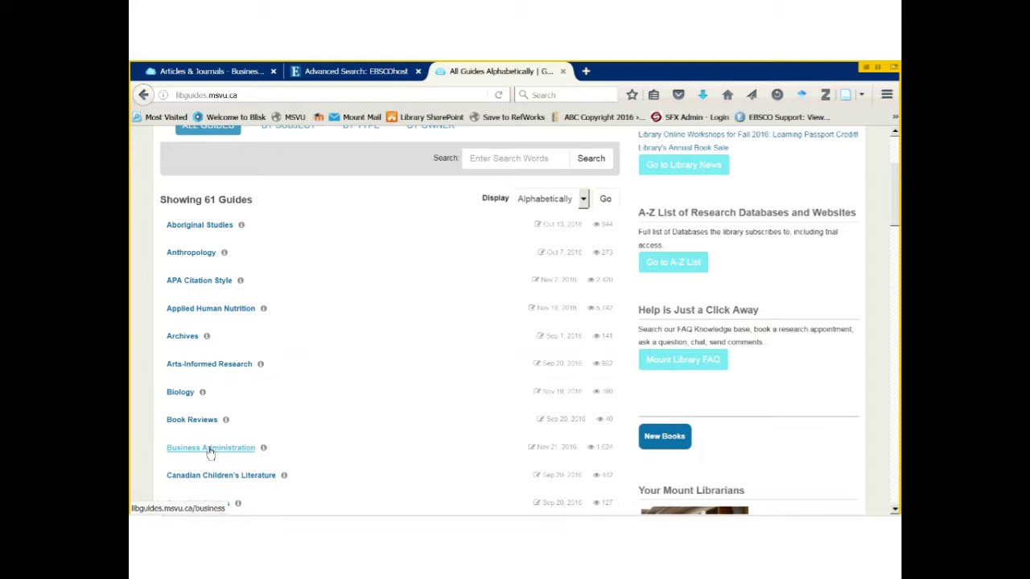
{"action": "left_click", "coordinate": [216, 453]}
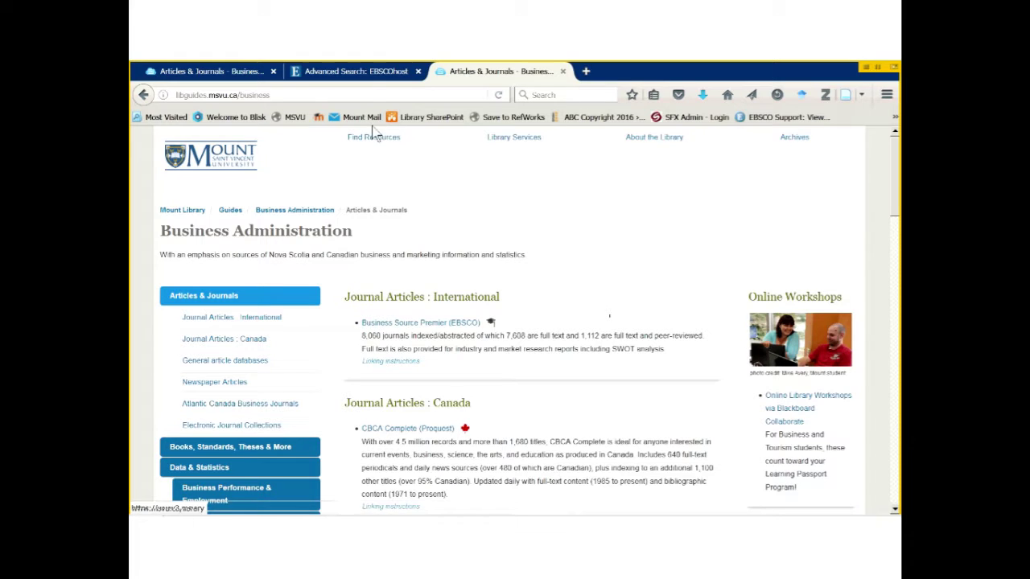
Step: Return to the EBSCOhost tab and browse its Company Profiles alphabetically for "pepsi"
{"action": "left_click", "coordinate": [372, 74]}
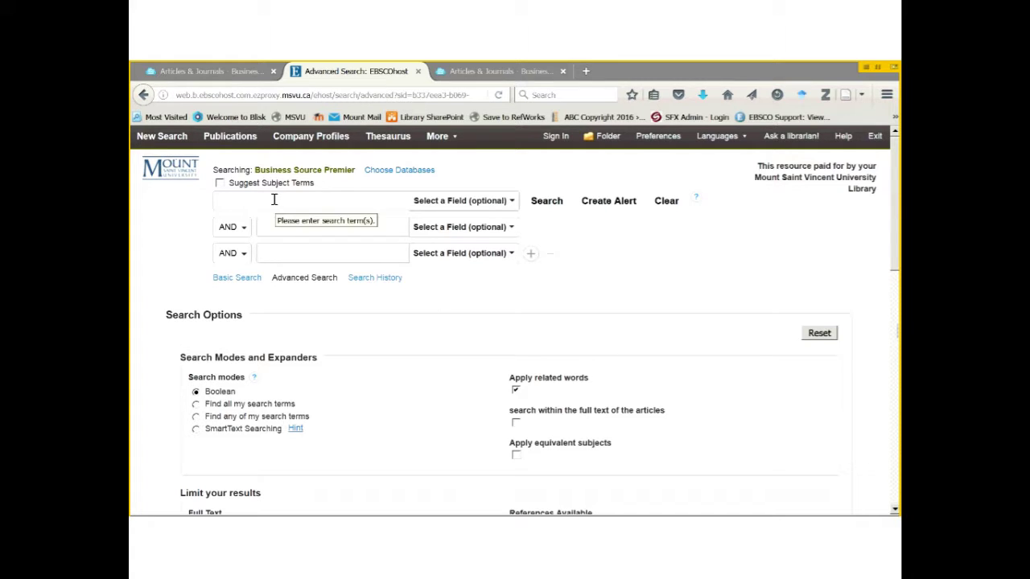
{"action": "left_click", "coordinate": [147, 236]}
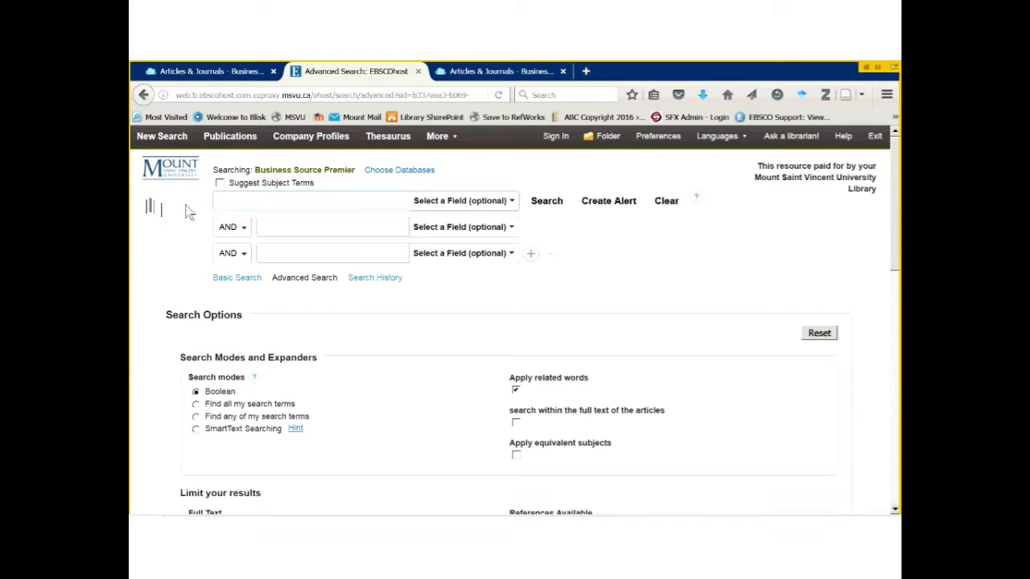
{"action": "left_click", "coordinate": [296, 142]}
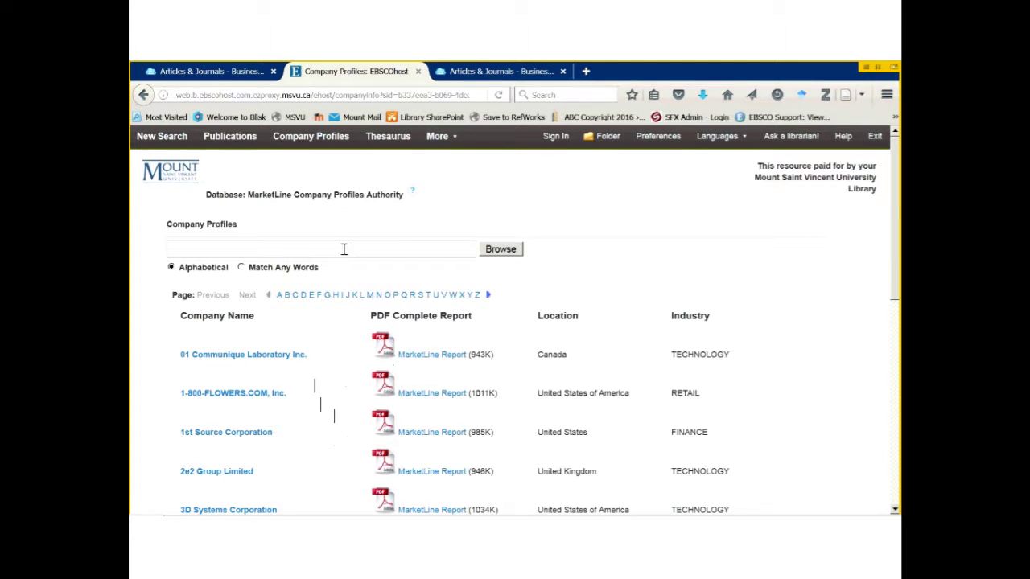
{"action": "left_click", "coordinate": [219, 248]}
{"action": "type", "text": "pepsi"}
{"action": "left_click", "coordinate": [490, 250]}
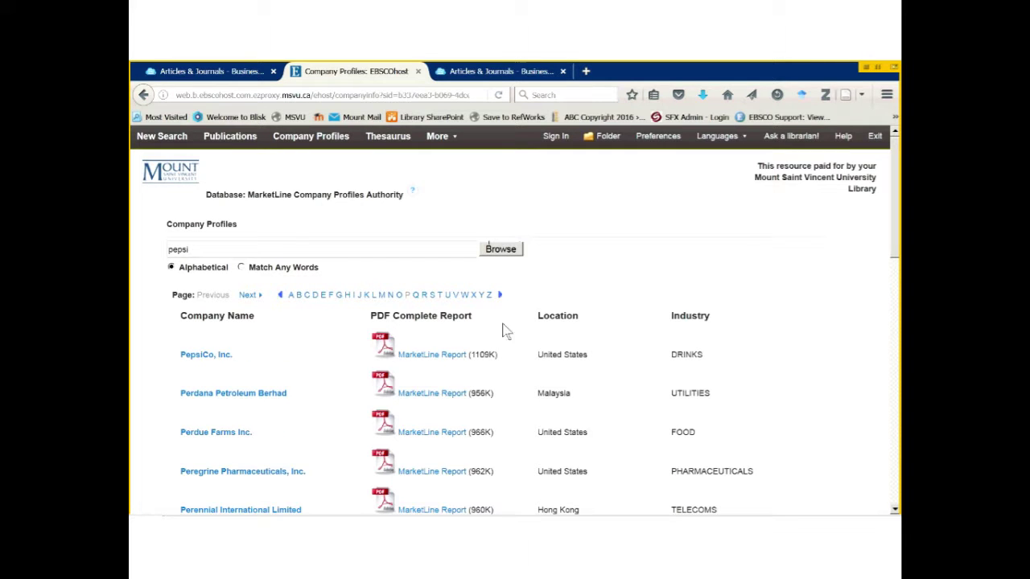
Step: Open the PepsiCo, Inc. profile, look over its abstract and products, and open its full MarketLine Report
{"action": "left_click", "coordinate": [201, 356]}
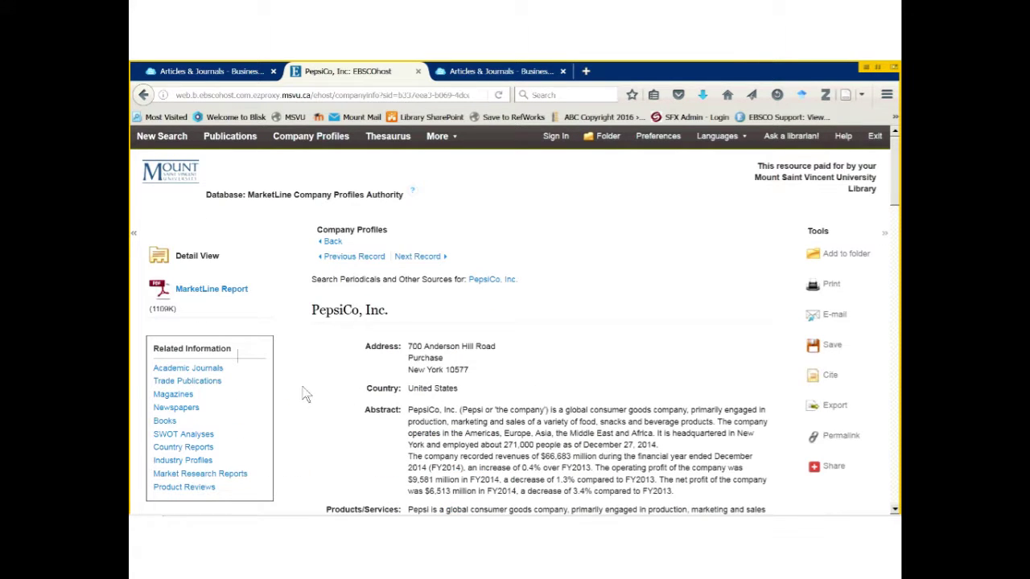
{"action": "left_click", "coordinate": [211, 291]}
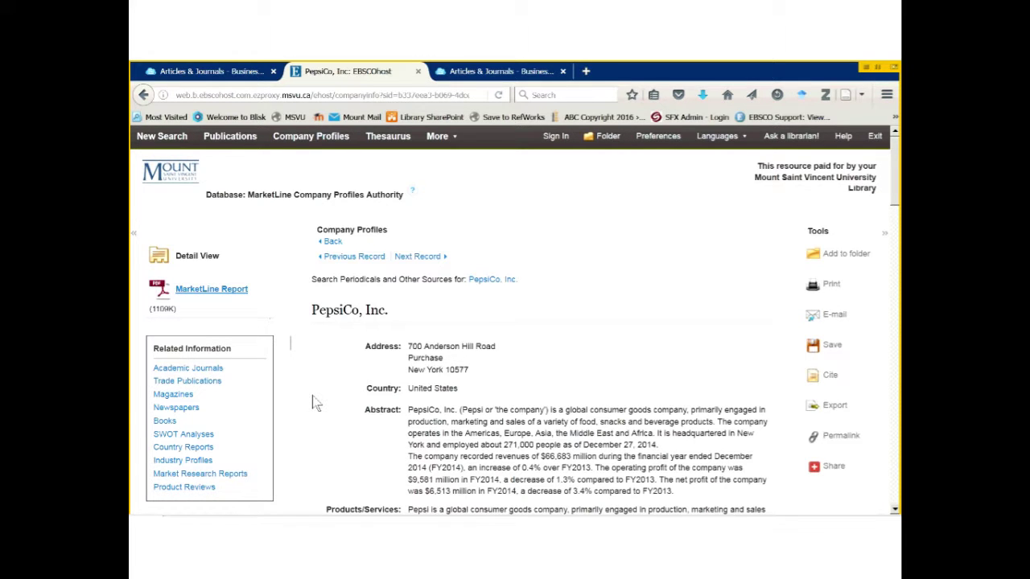
{"action": "scroll", "coordinate": [362, 407], "scroll_direction": "down", "scroll_amount": 2}
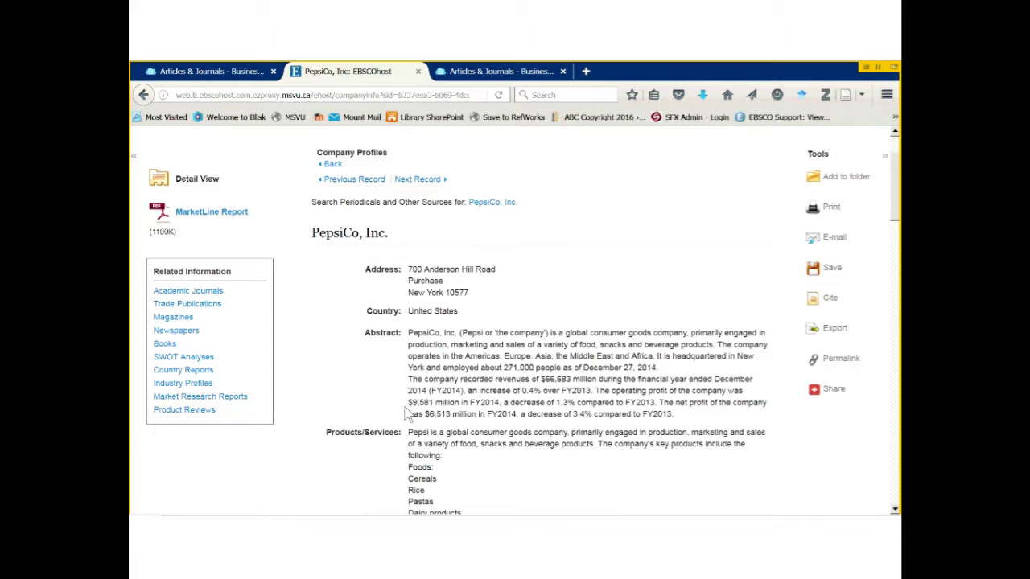
{"action": "scroll", "coordinate": [408, 413], "scroll_direction": "down", "scroll_amount": 2}
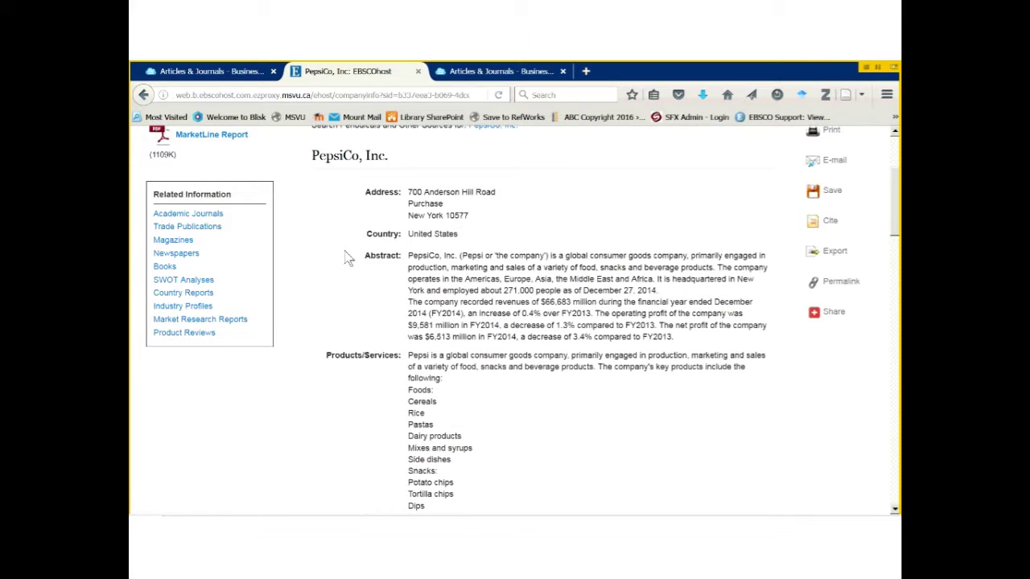
{"action": "scroll", "coordinate": [347, 257], "scroll_direction": "up", "scroll_amount": 4}
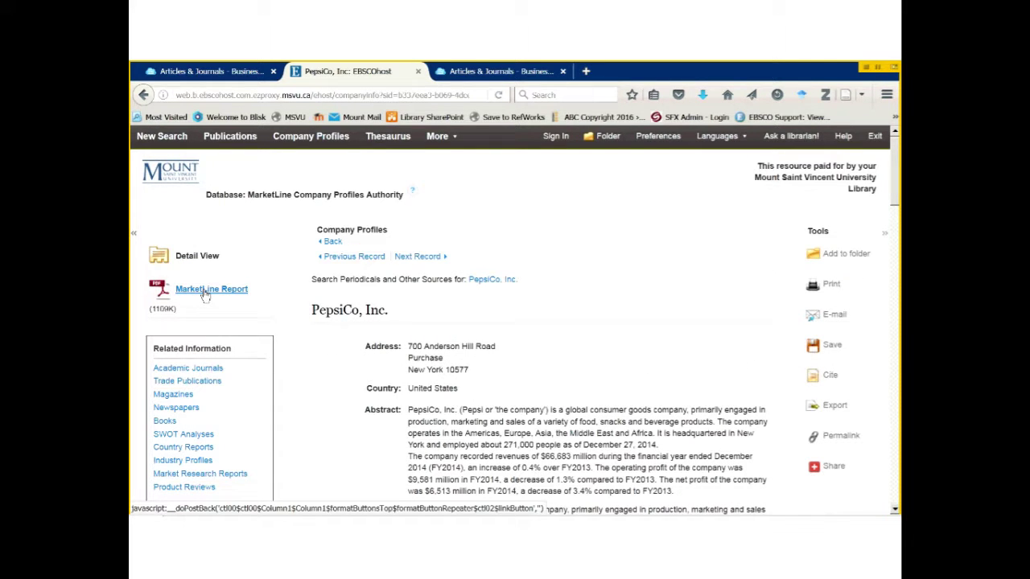
{"action": "left_click", "coordinate": [204, 293]}
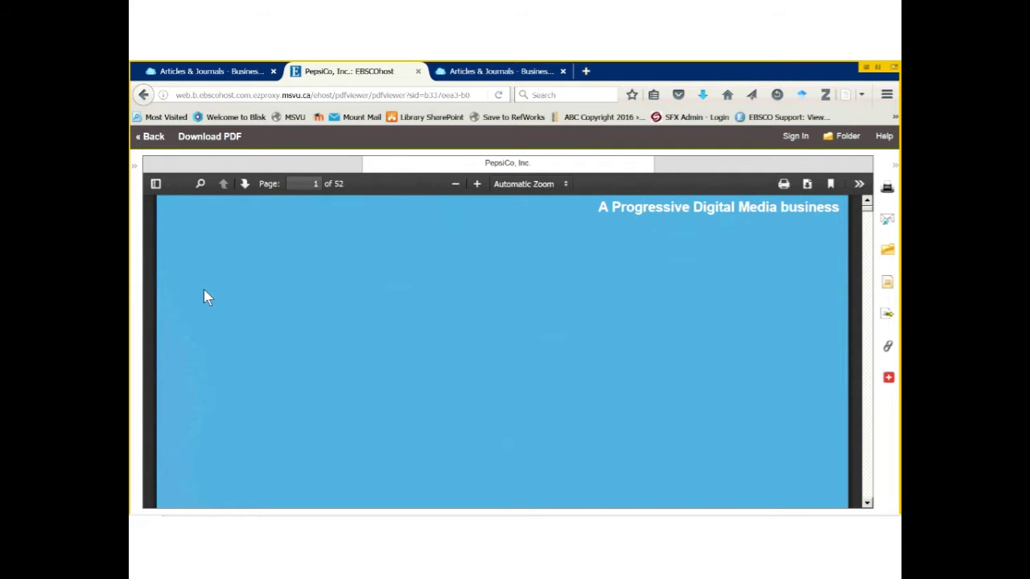
Step: Go to the SWOT Analysis section from the report's table of contents and examine its summary table and Strength text
{"action": "scroll", "coordinate": [205, 297], "scroll_direction": "down", "scroll_amount": 10}
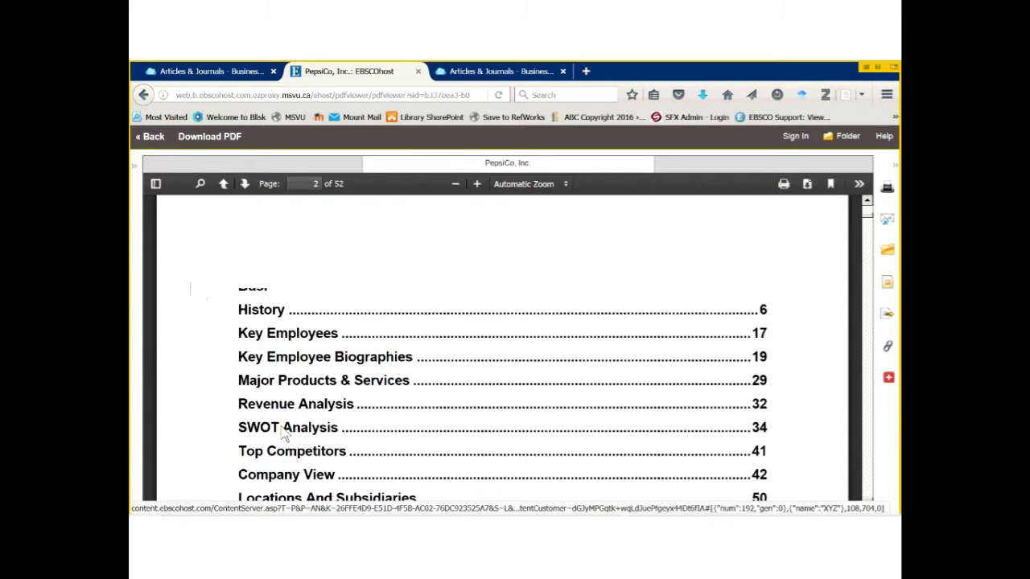
{"action": "left_click", "coordinate": [284, 430]}
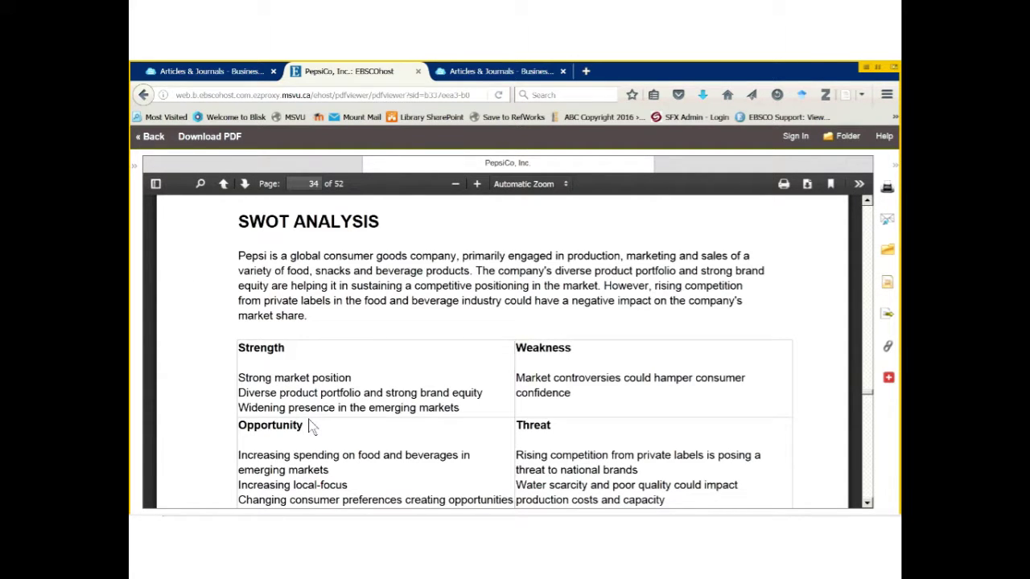
{"action": "scroll", "coordinate": [313, 427], "scroll_direction": "down", "scroll_amount": 5}
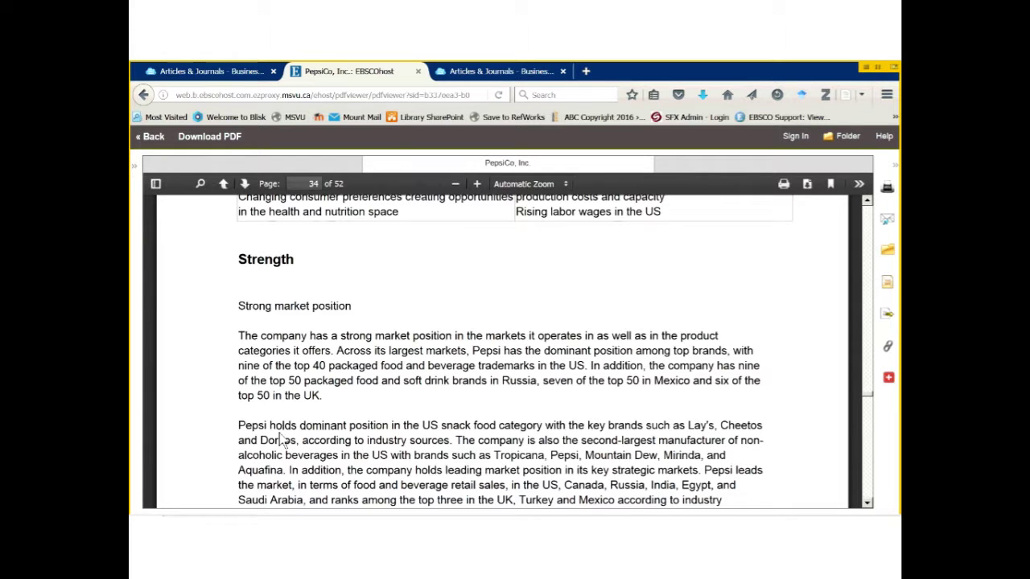
{"action": "scroll", "coordinate": [281, 439], "scroll_direction": "up", "scroll_amount": 1}
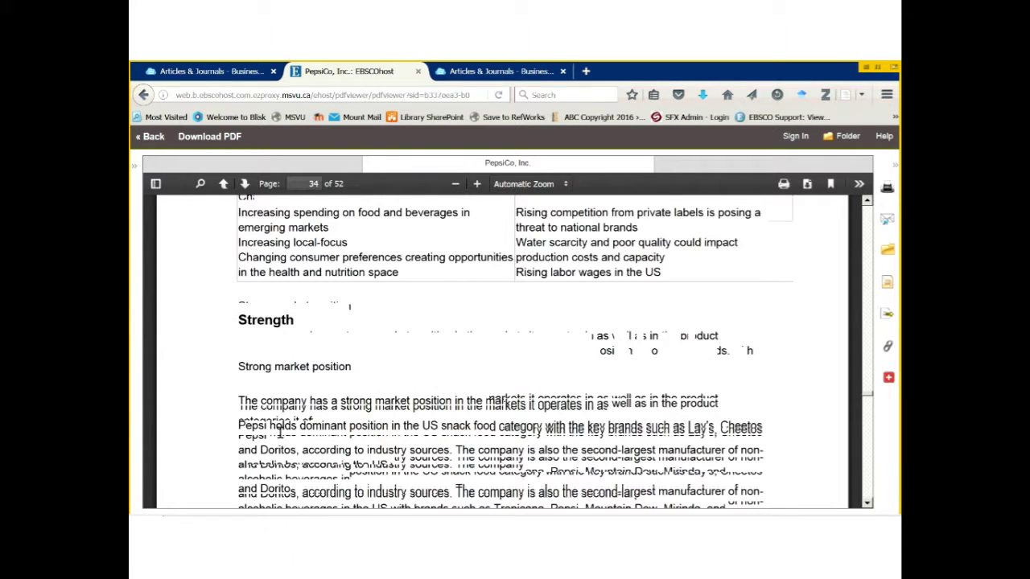
{"action": "scroll", "coordinate": [281, 432], "scroll_direction": "up", "scroll_amount": 1}
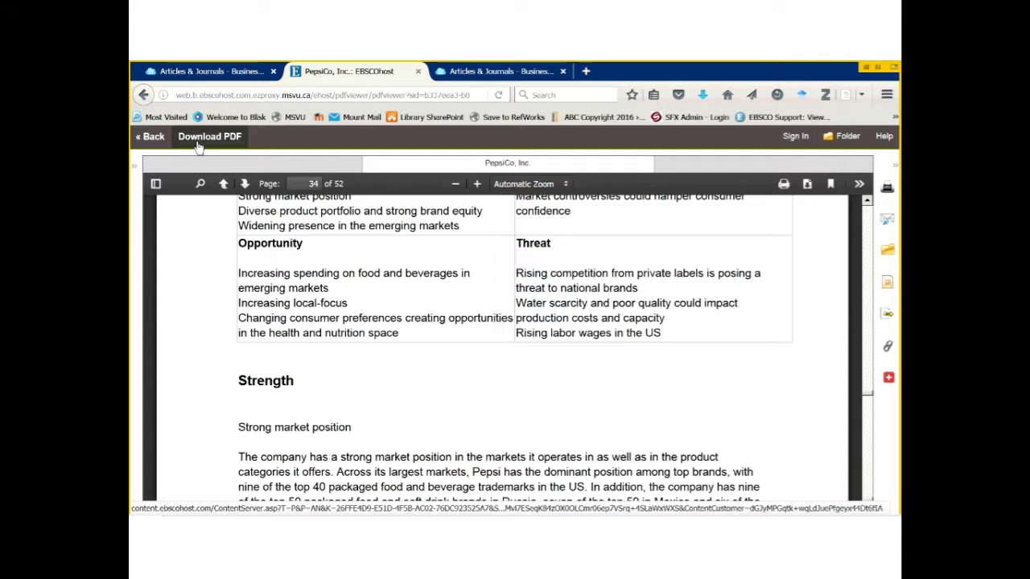
Step: Leave the report and run a new Business Source Premier search using the suggested terms "clothing or apparel or dress"
{"action": "left_click", "coordinate": [154, 138]}
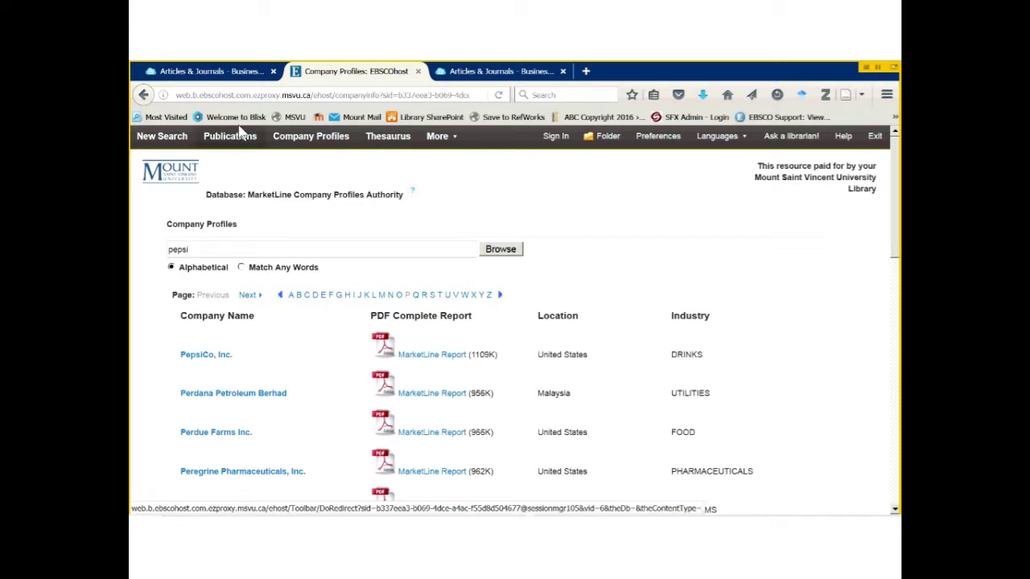
{"action": "left_click", "coordinate": [165, 139]}
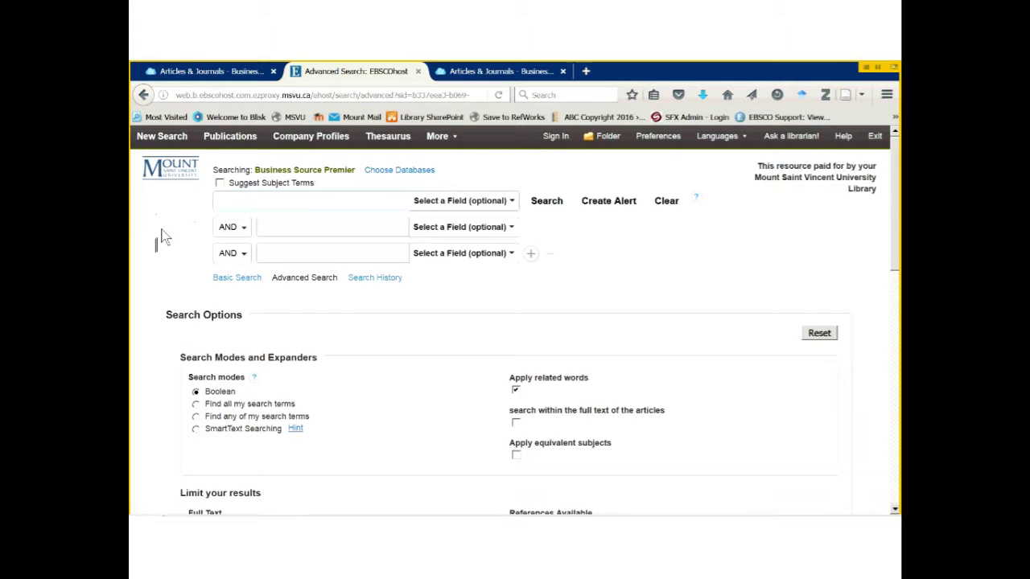
{"action": "type", "text": "clothing"}
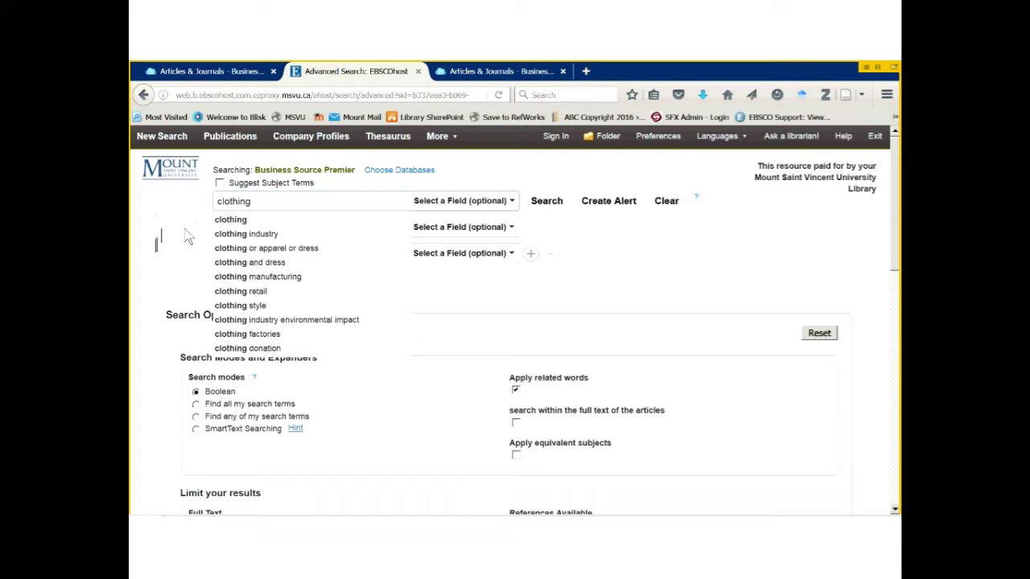
{"action": "left_click", "coordinate": [265, 248]}
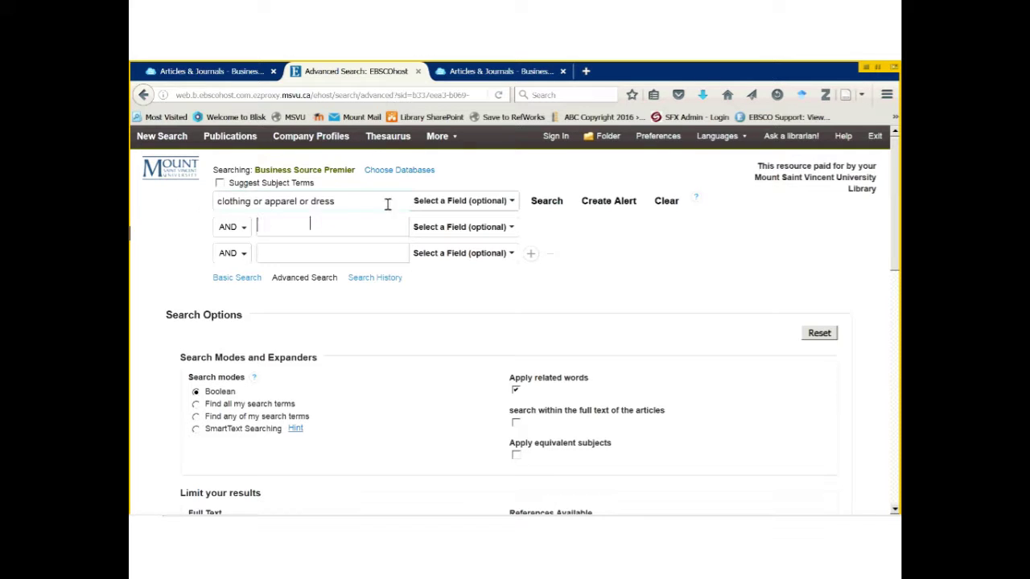
{"action": "left_click", "coordinate": [541, 206]}
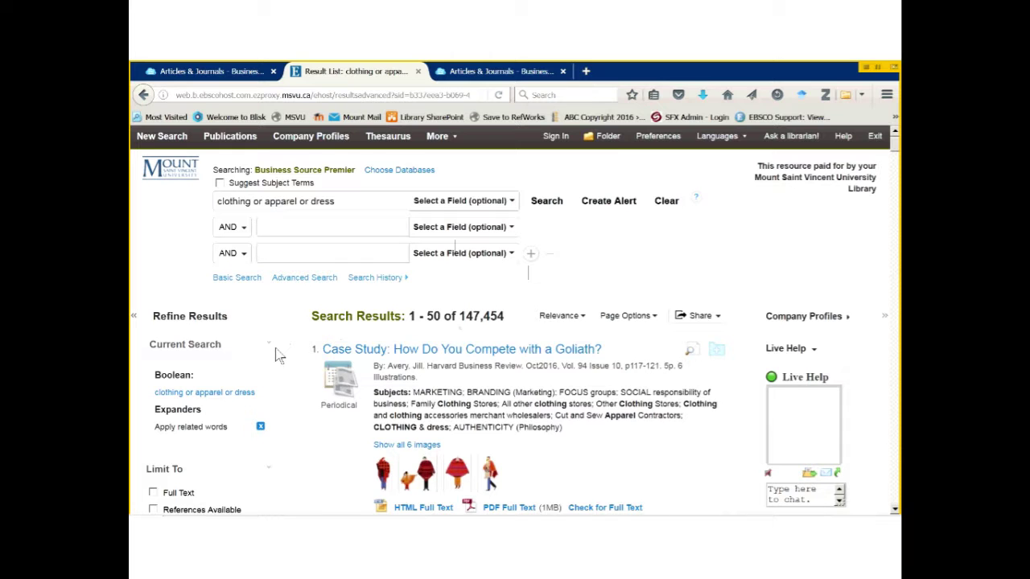
Step: Limit the clothing results to the Industry Profiles source type and open the PDF full text of the Brazil apparel retail profile
{"action": "scroll", "coordinate": [281, 352], "scroll_direction": "down", "scroll_amount": 2}
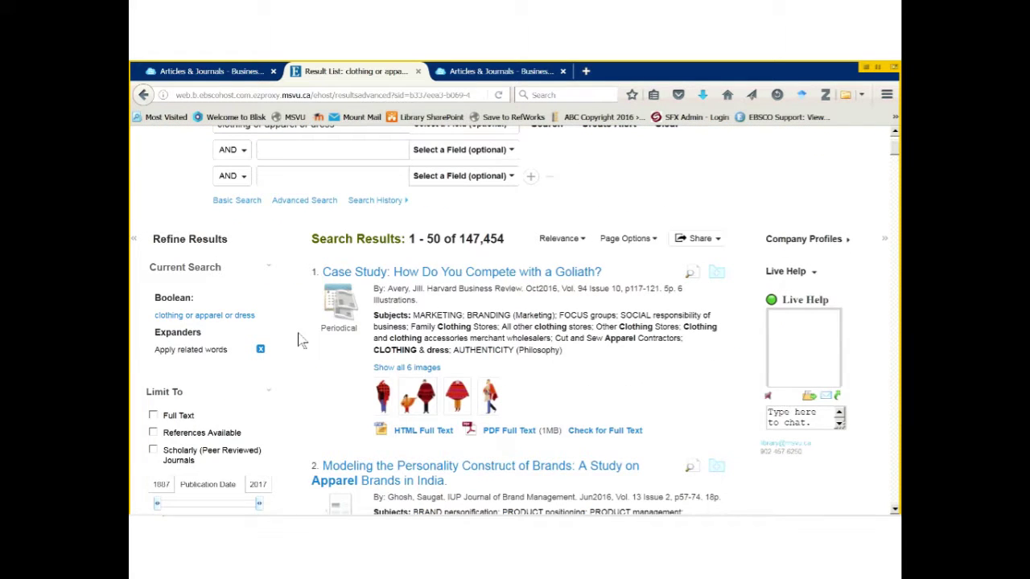
{"action": "scroll", "coordinate": [302, 340], "scroll_direction": "down", "scroll_amount": 2}
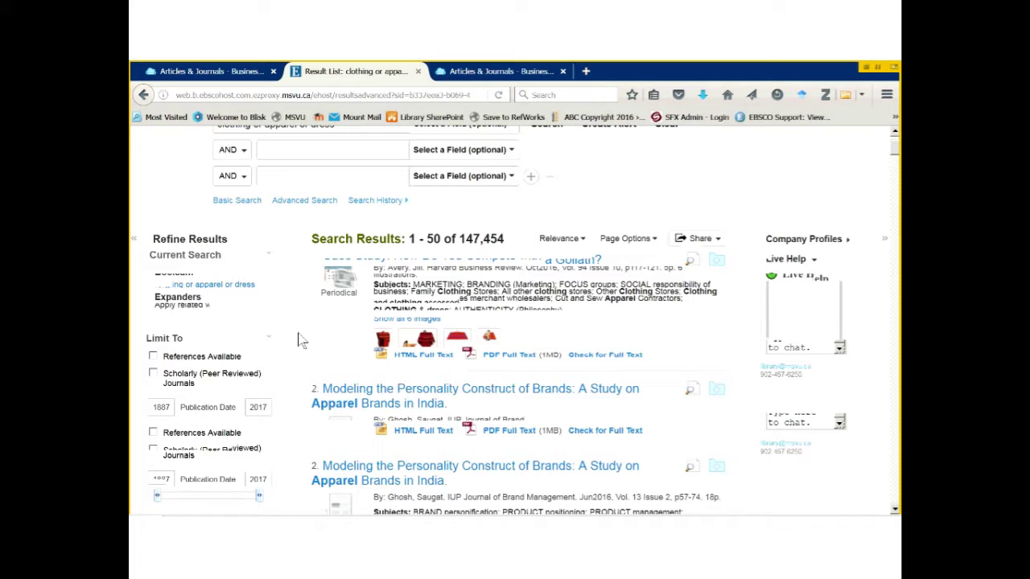
{"action": "scroll", "coordinate": [301, 340], "scroll_direction": "down", "scroll_amount": 8}
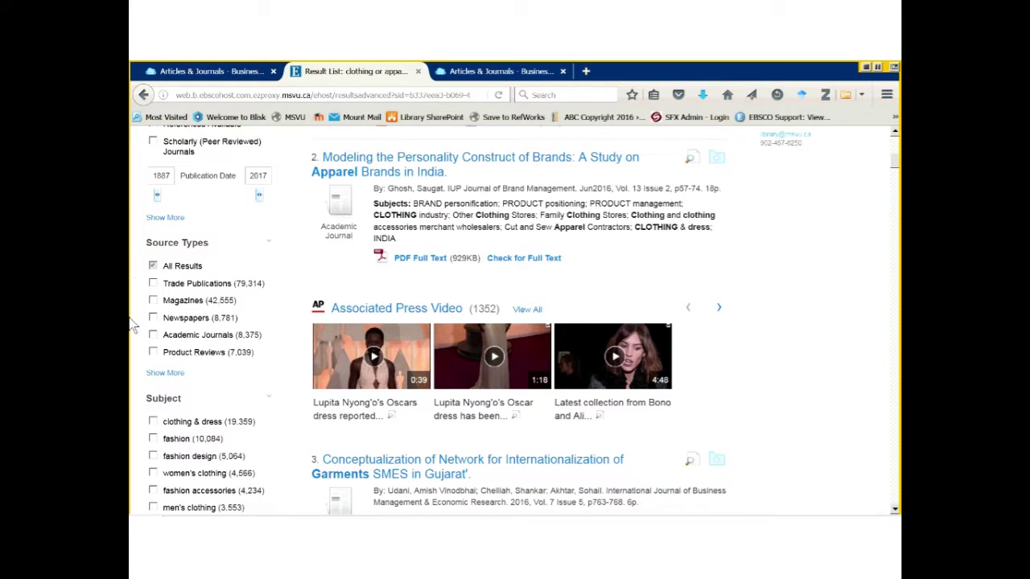
{"action": "left_click", "coordinate": [166, 375]}
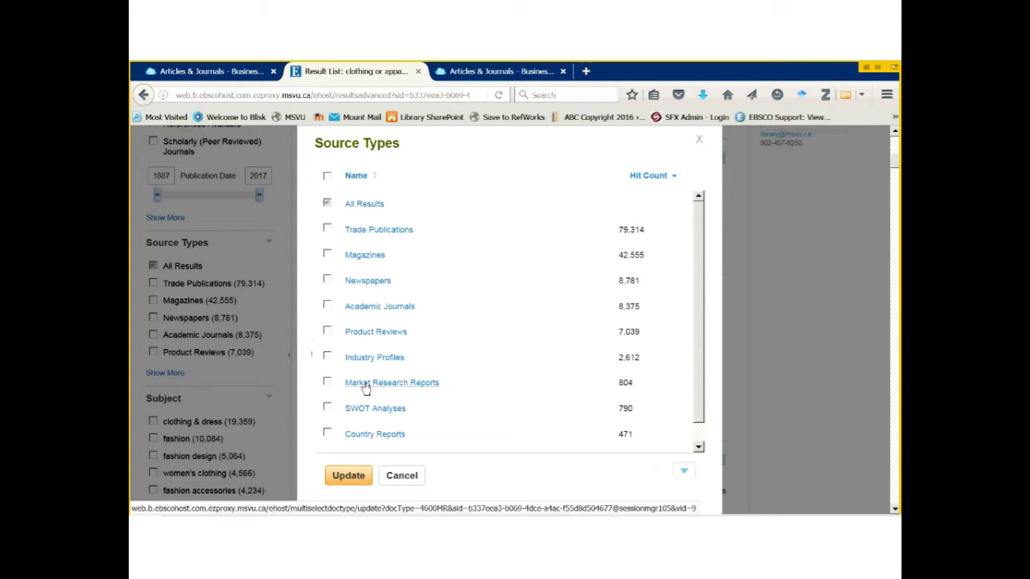
{"action": "left_click", "coordinate": [327, 357]}
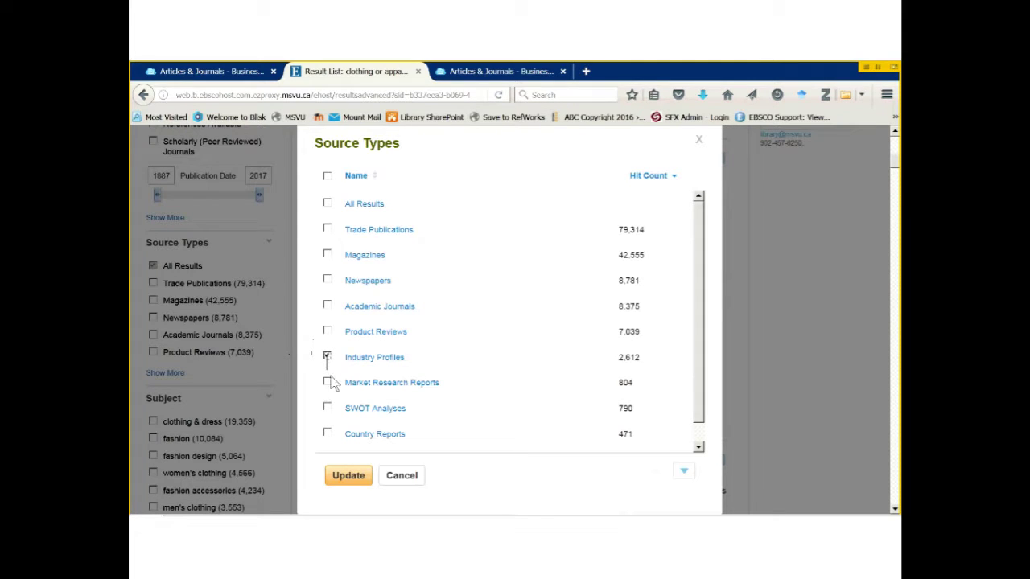
{"action": "left_click", "coordinate": [348, 480]}
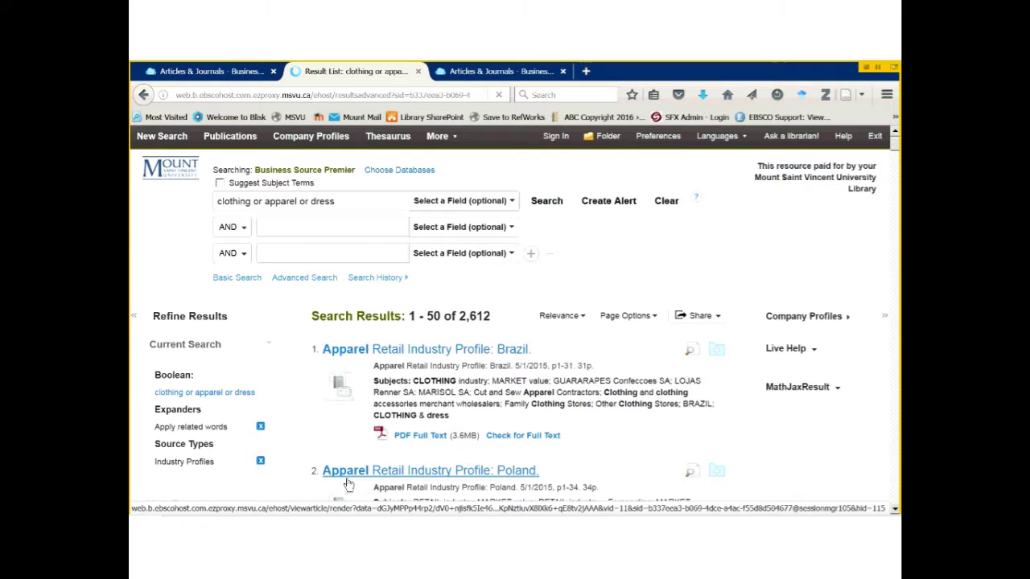
{"action": "left_click", "coordinate": [439, 435]}
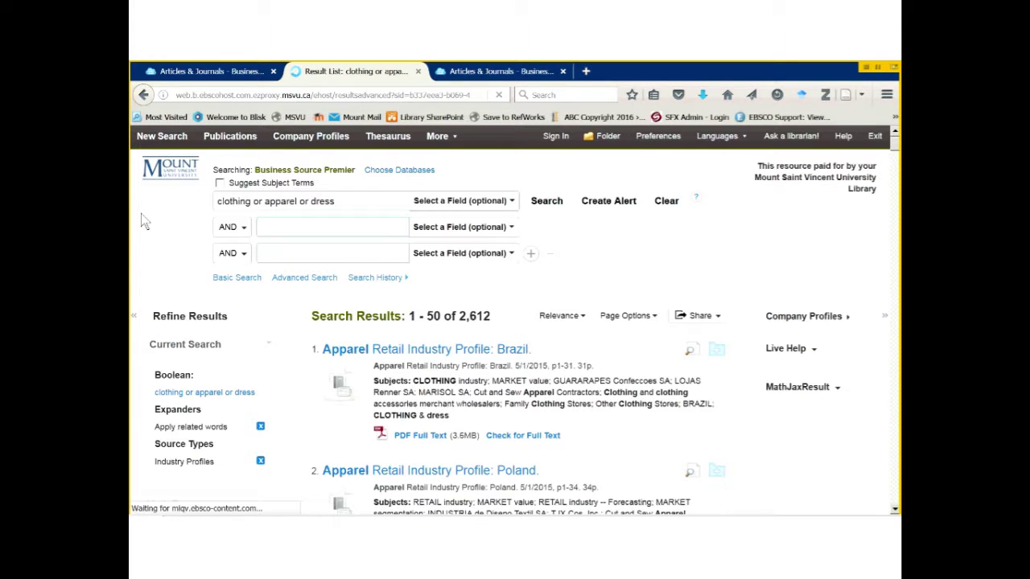
Step: Add the suggested terms "canada or canadian" as a second search line and run the combined clothing search
{"action": "type", "text": "canada"}
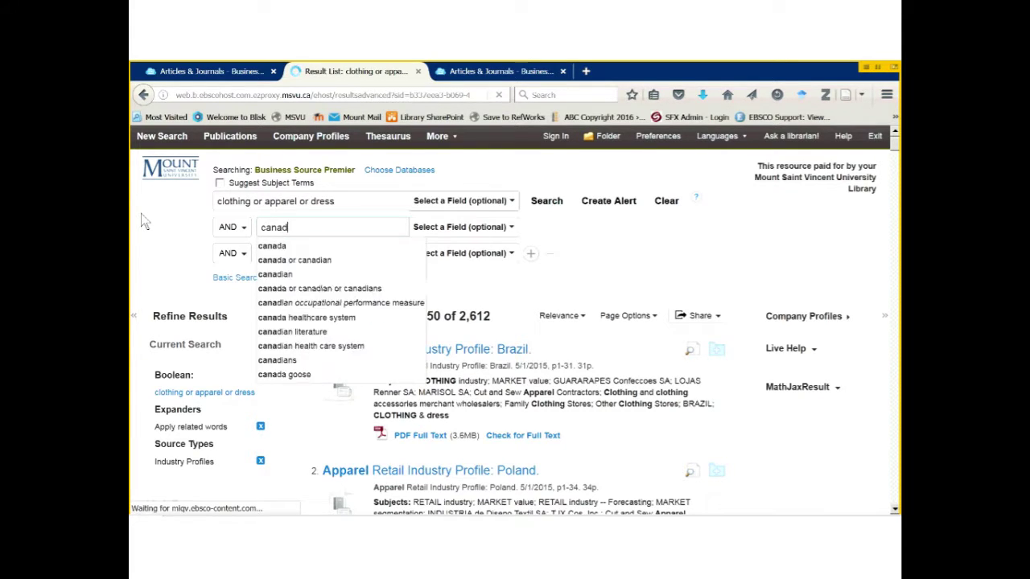
{"action": "left_click", "coordinate": [274, 260]}
{"action": "left_click", "coordinate": [545, 204]}
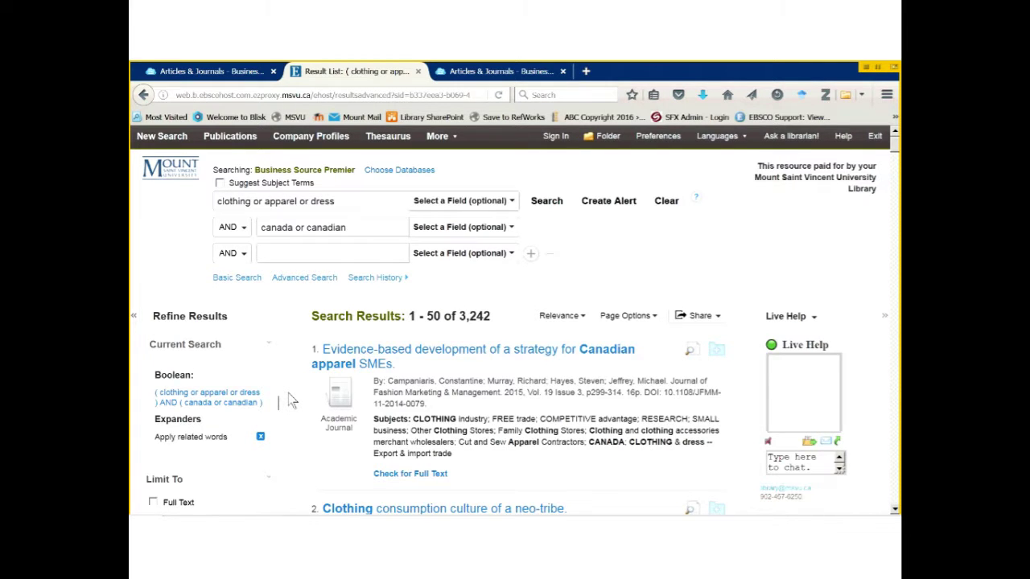
Step: Limit the Canadian clothing results to the Industry Profiles source type
{"action": "scroll", "coordinate": [266, 440], "scroll_direction": "down", "scroll_amount": 1}
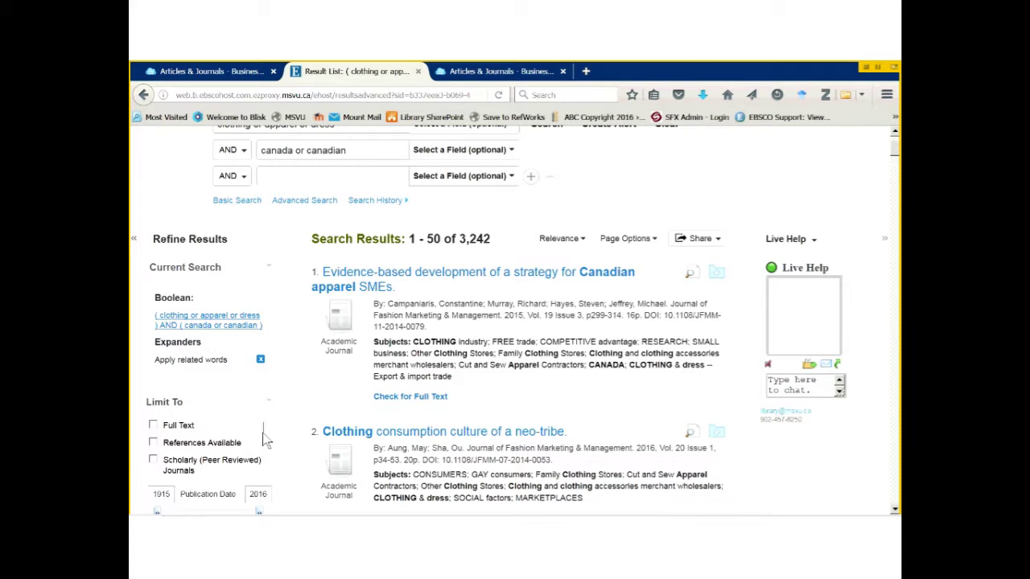
{"action": "scroll", "coordinate": [266, 440], "scroll_direction": "down", "scroll_amount": 3}
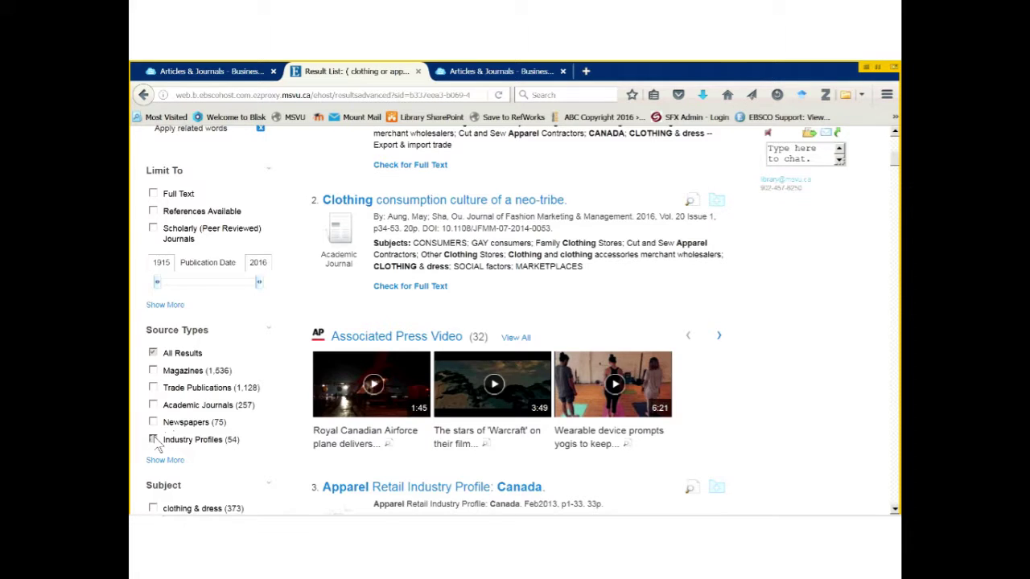
{"action": "left_click", "coordinate": [152, 439]}
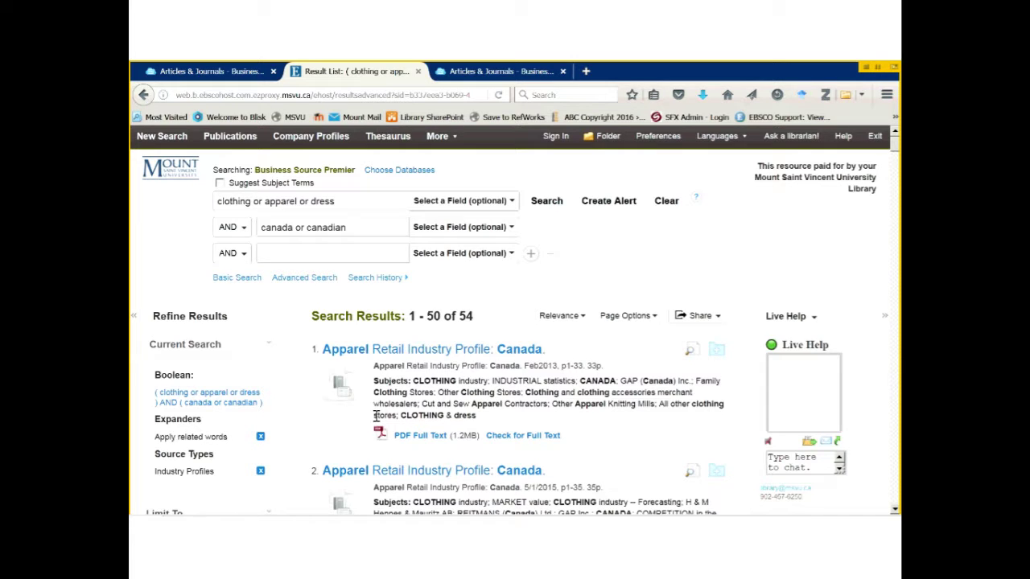
Step: Check the publication dates of the Canadian apparel retail profiles and open the PDF full text of the 5/1/2015 one
{"action": "scroll", "coordinate": [376, 416], "scroll_direction": "down", "scroll_amount": 2}
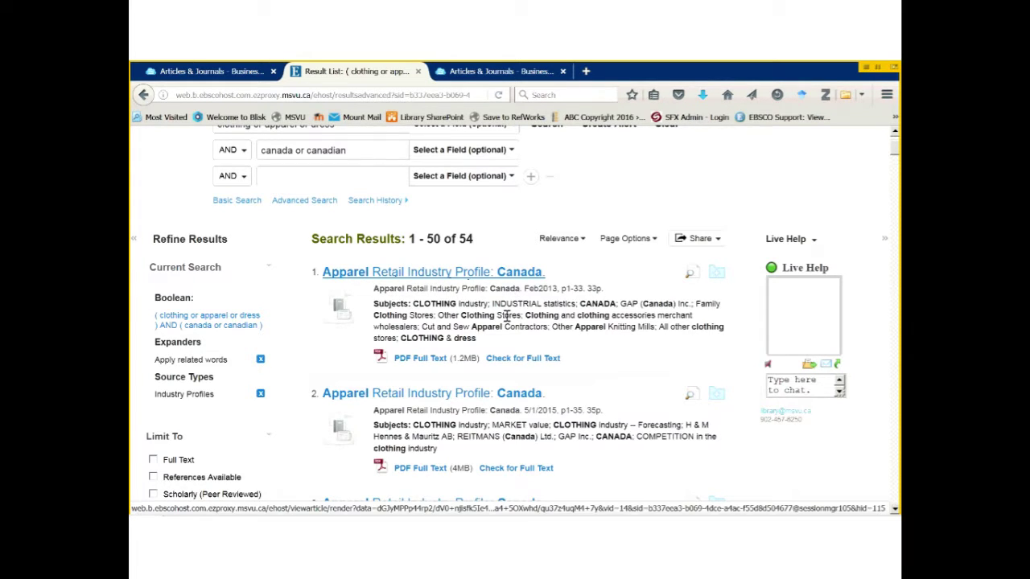
{"action": "left_click_drag", "start_coordinate": [547, 412], "coordinate": [558, 411]}
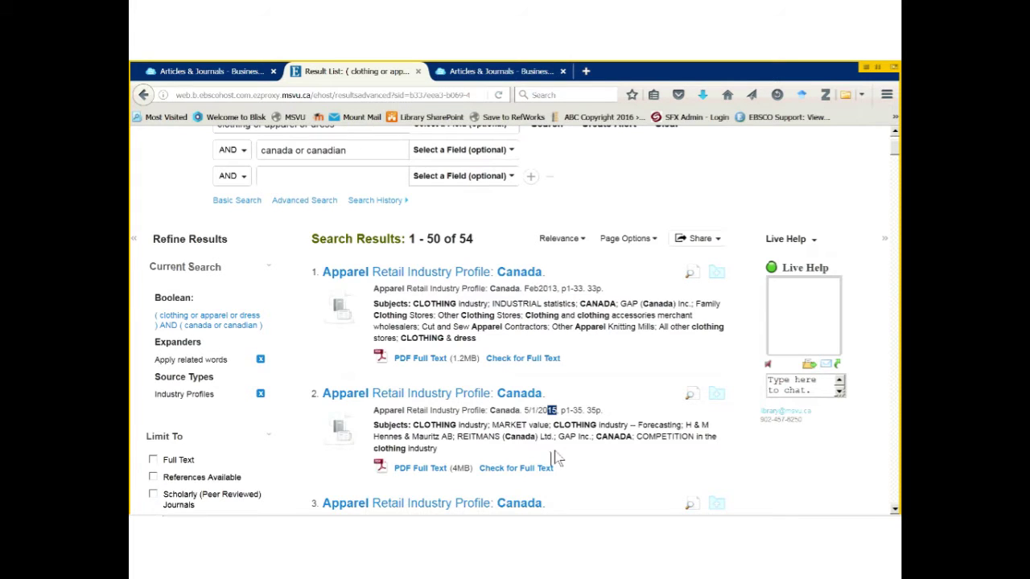
{"action": "scroll", "coordinate": [555, 456], "scroll_direction": "down", "scroll_amount": 2}
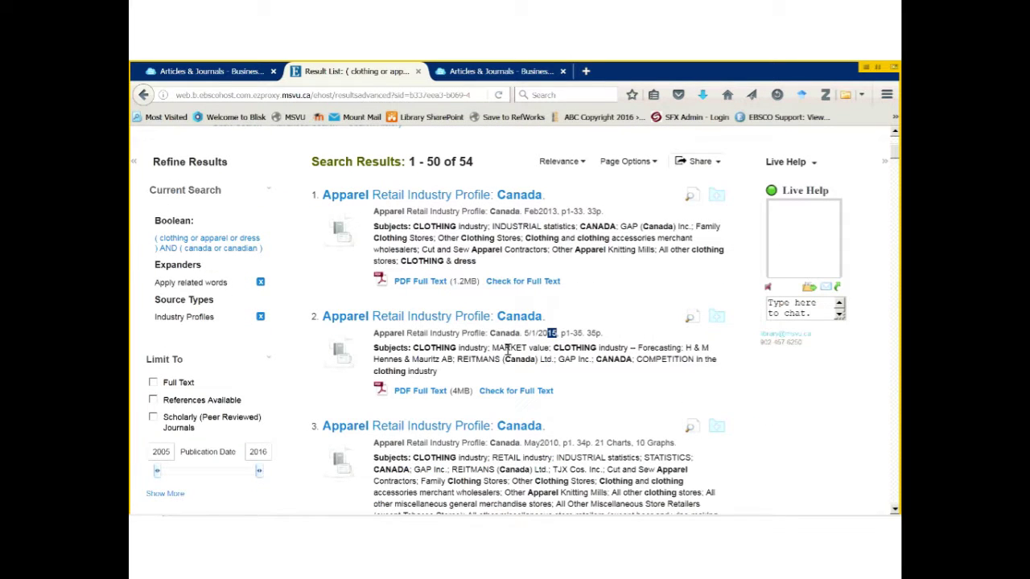
{"action": "left_click", "coordinate": [420, 394]}
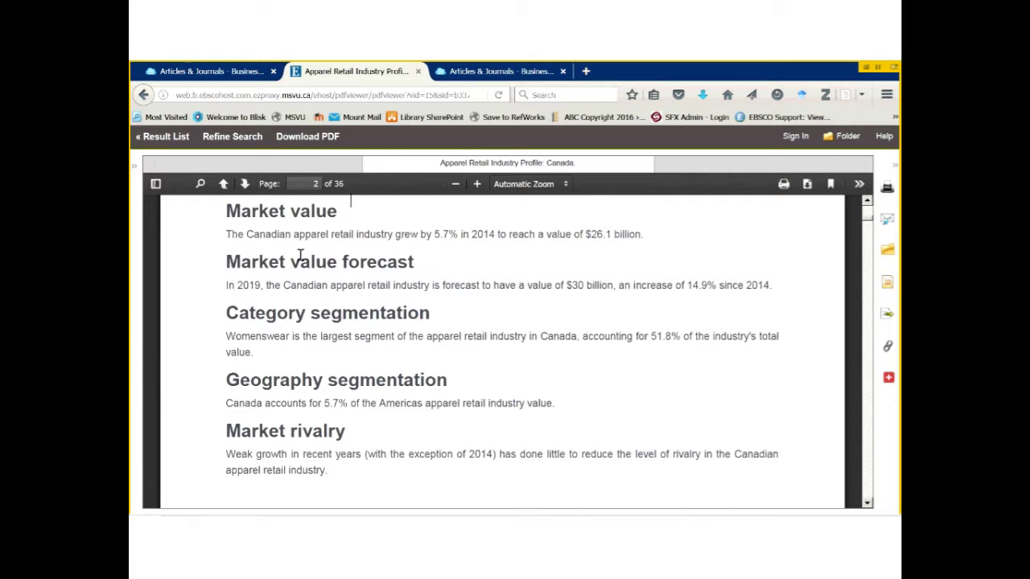
Step: Return to the result list and look over the remaining Canadian profiles and the source type and subject filters
{"action": "left_click", "coordinate": [163, 143]}
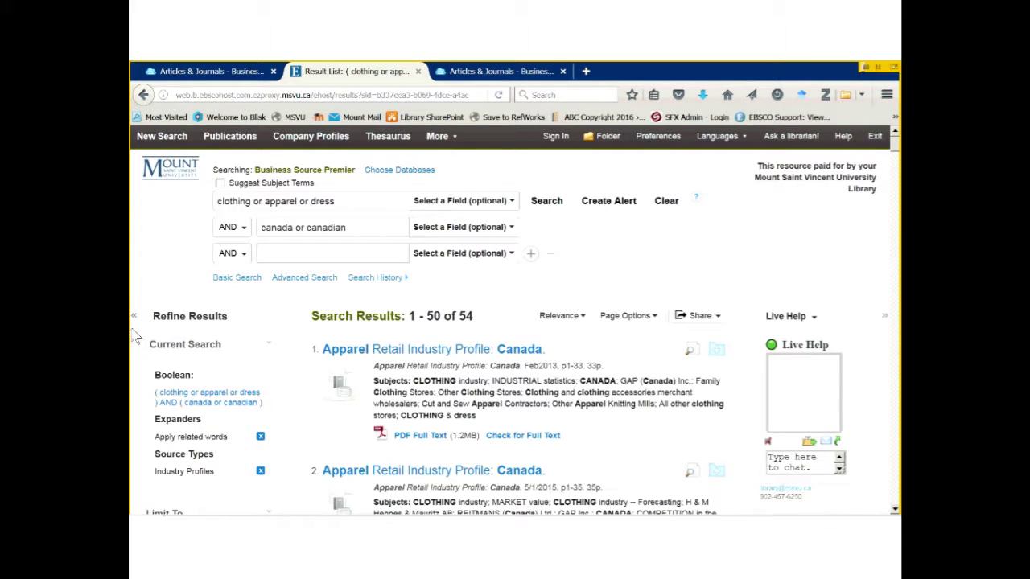
{"action": "scroll", "coordinate": [139, 336], "scroll_direction": "down", "scroll_amount": 2}
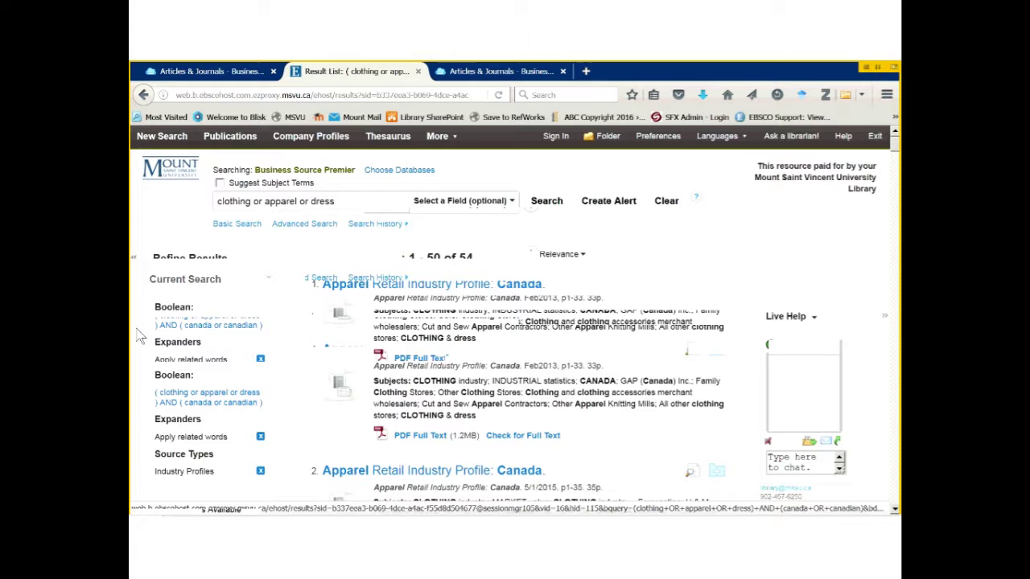
{"action": "scroll", "coordinate": [138, 335], "scroll_direction": "down", "scroll_amount": 5}
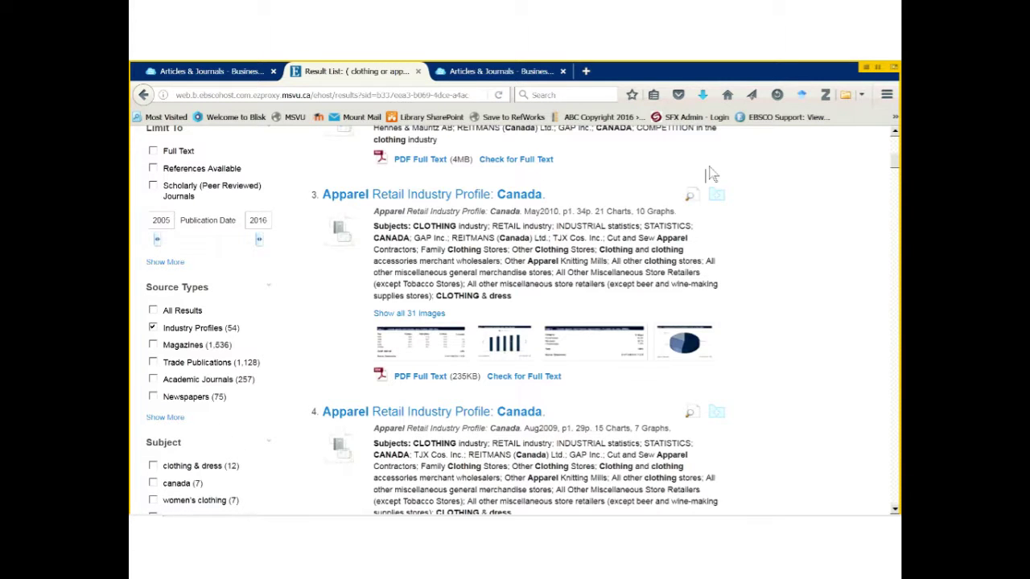
Step: Clear the search terms and run a new search using the suggested phrase "telecommunication technology"
{"action": "scroll", "coordinate": [711, 173], "scroll_direction": "up", "scroll_amount": 5}
{"action": "left_click", "coordinate": [668, 200]}
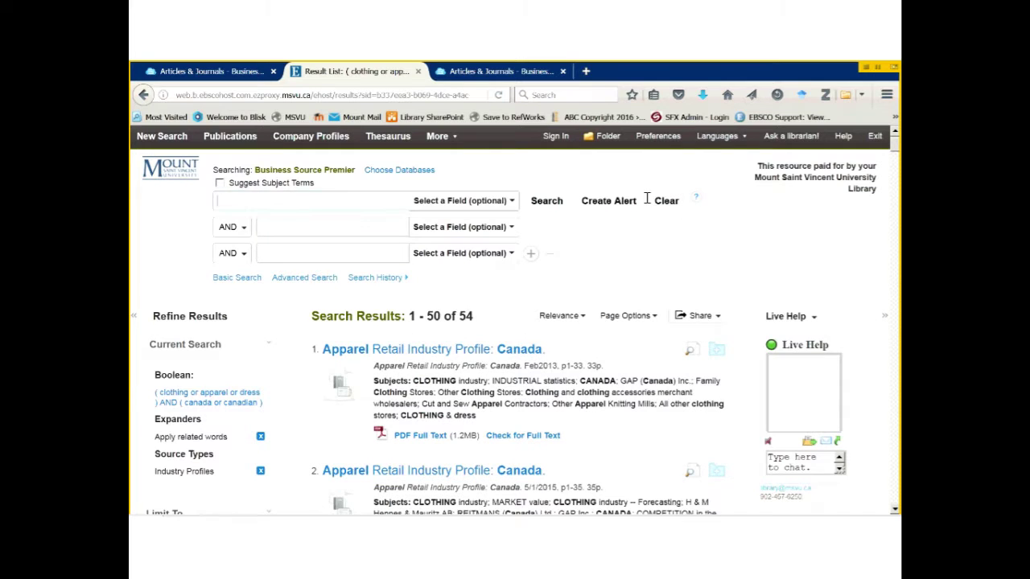
{"action": "type", "text": "telecommunication"}
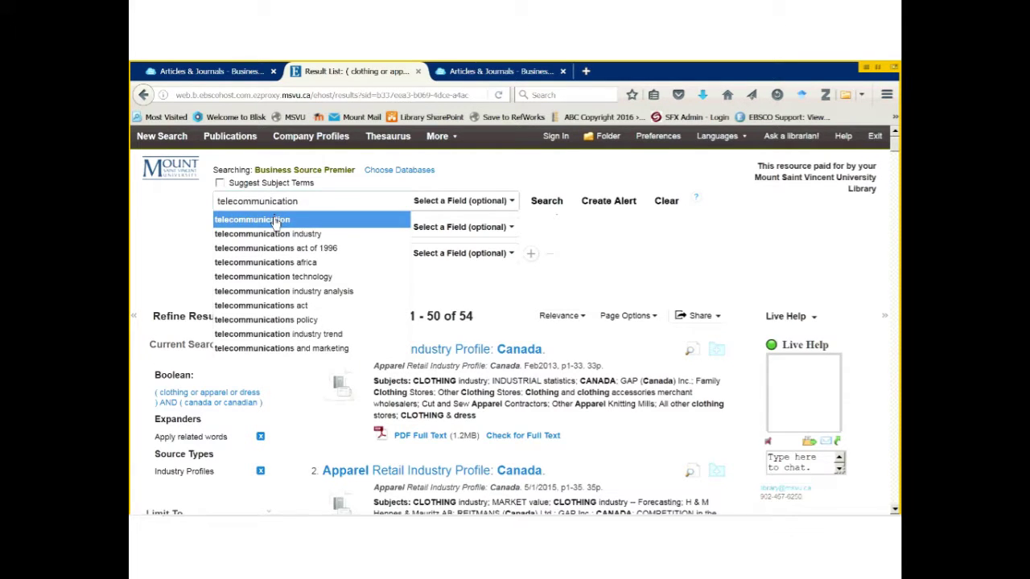
{"action": "left_click", "coordinate": [272, 284]}
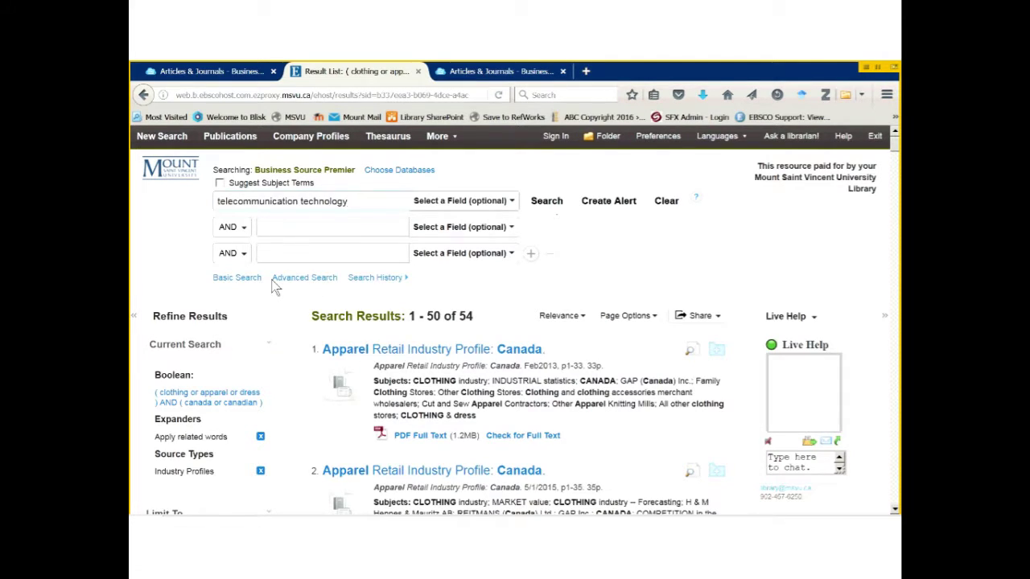
{"action": "left_click", "coordinate": [536, 210]}
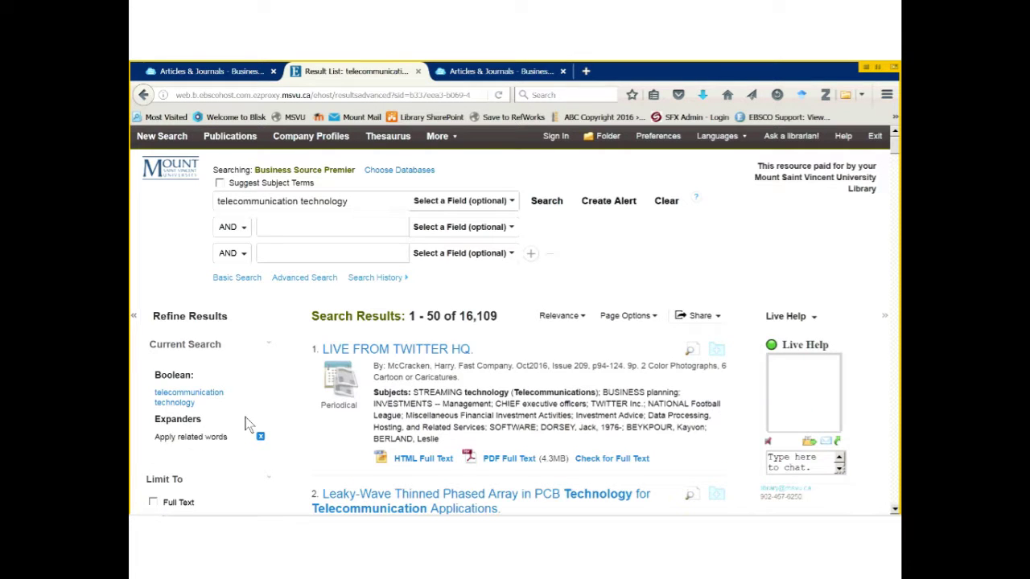
Step: Limit the telecommunication technology results to the Industry Profiles source type
{"action": "scroll", "coordinate": [249, 425], "scroll_direction": "down", "scroll_amount": 2}
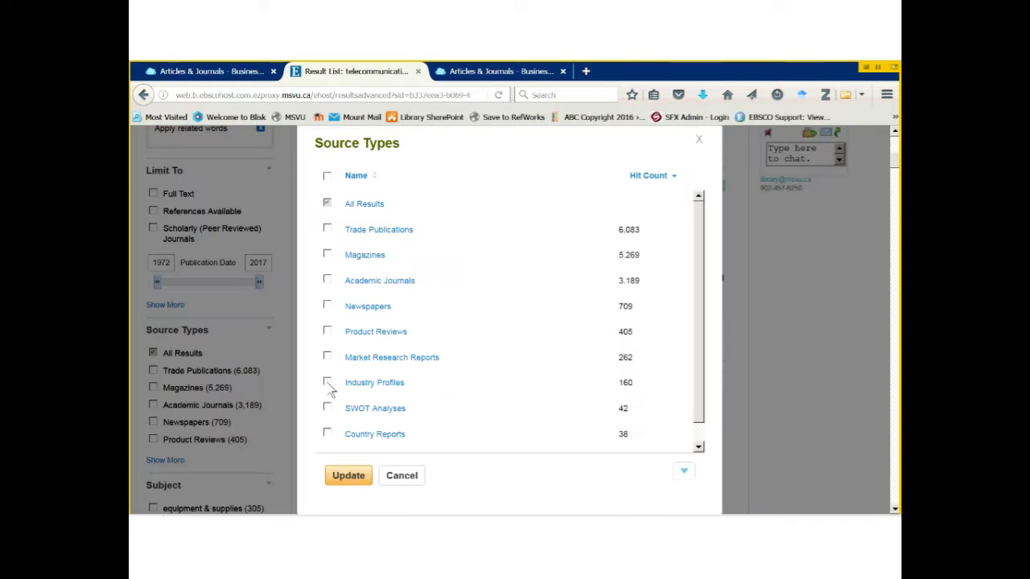
{"action": "left_click", "coordinate": [326, 382]}
{"action": "left_click", "coordinate": [351, 481]}
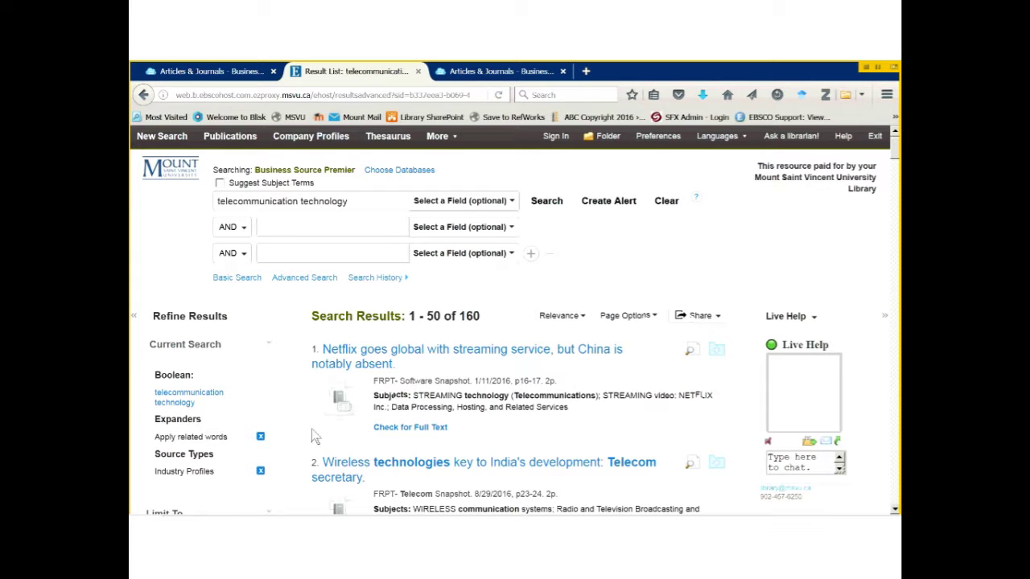
Step: Look through the telecommunication industry profiles and examine the subject terms of the Amazon, Google and Apple report
{"action": "scroll", "coordinate": [315, 436], "scroll_direction": "down", "scroll_amount": 2}
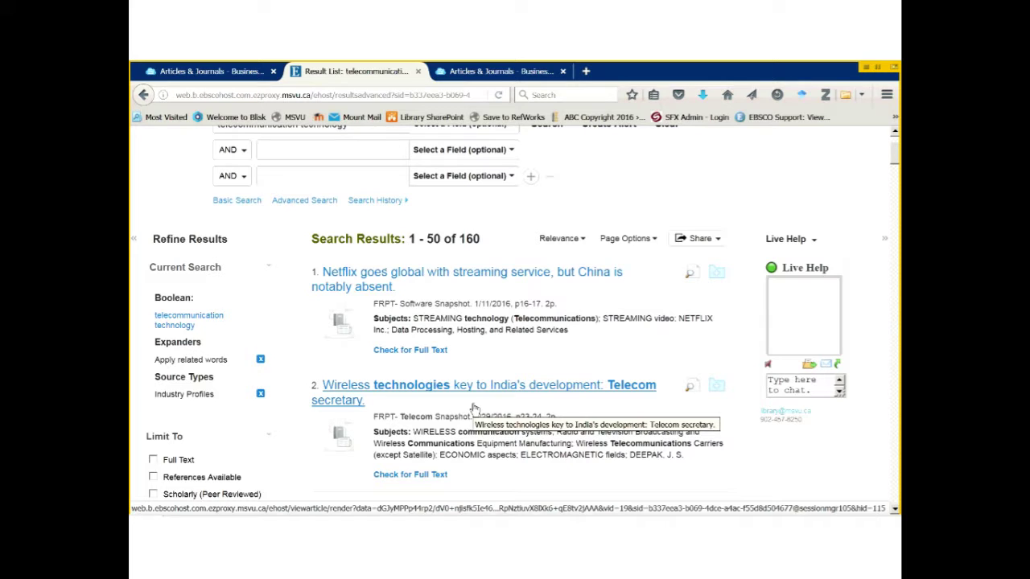
{"action": "scroll", "coordinate": [475, 409], "scroll_direction": "down", "scroll_amount": 3}
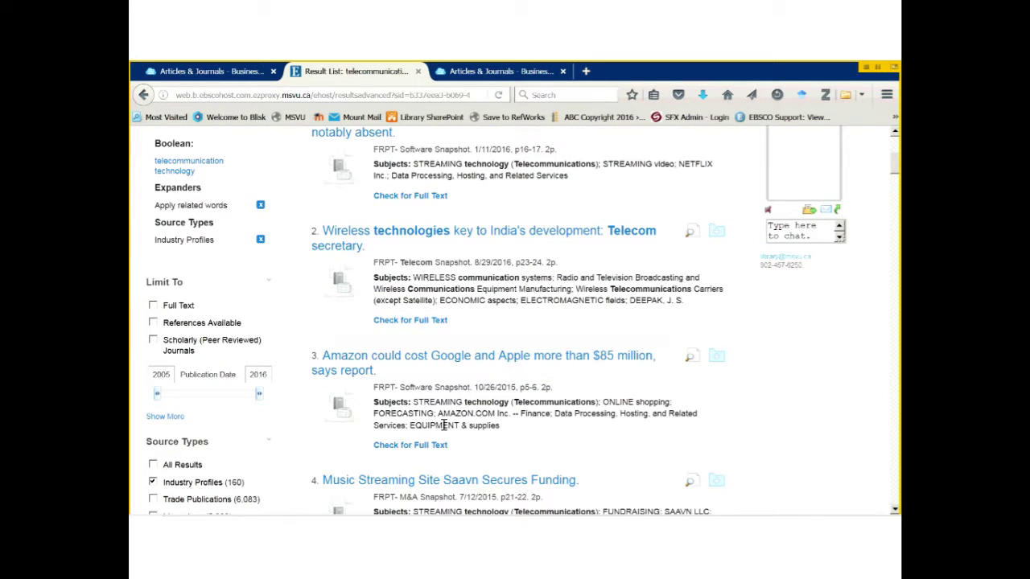
{"action": "left_click_drag", "start_coordinate": [375, 404], "coordinate": [410, 403]}
{"action": "left_click_drag", "start_coordinate": [514, 403], "coordinate": [597, 403]}
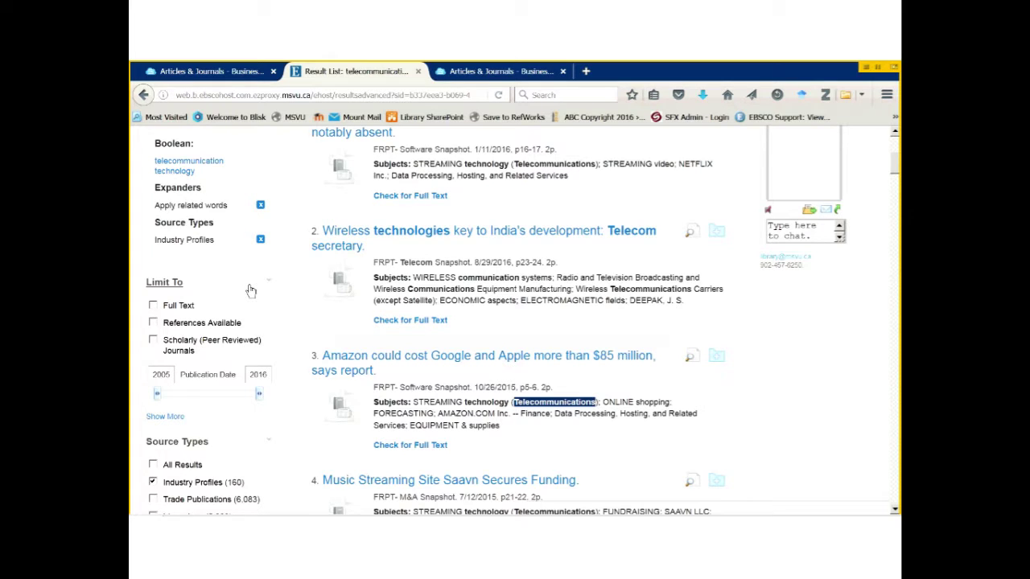
Step: Switch the source type filter from Industry Profiles to SWOT Analyses and look over the resulting company analyses
{"action": "scroll", "coordinate": [252, 290], "scroll_direction": "down", "scroll_amount": 2}
{"action": "left_click", "coordinate": [165, 417]}
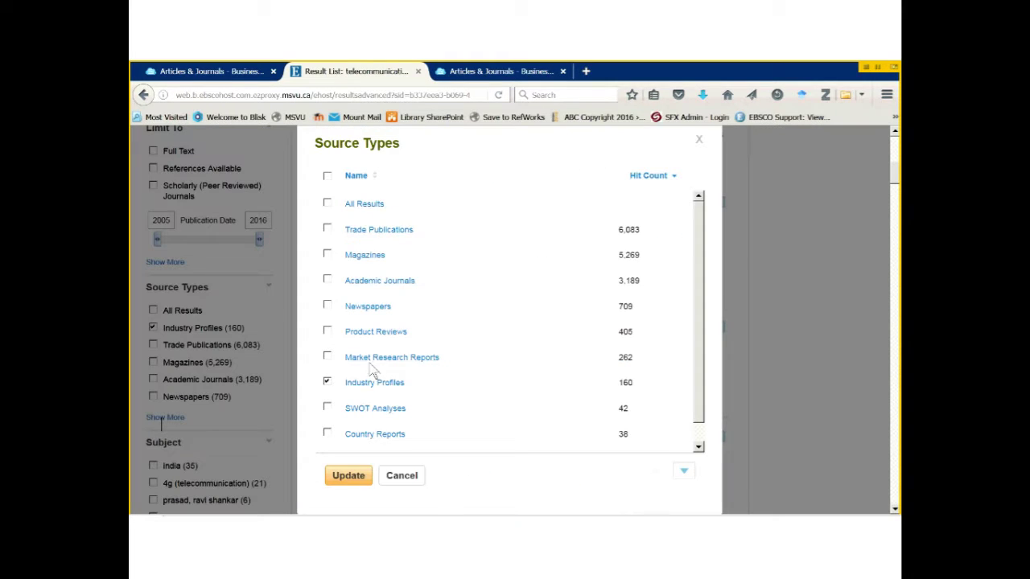
{"action": "left_click", "coordinate": [327, 383]}
{"action": "left_click", "coordinate": [327, 408]}
{"action": "left_click", "coordinate": [351, 478]}
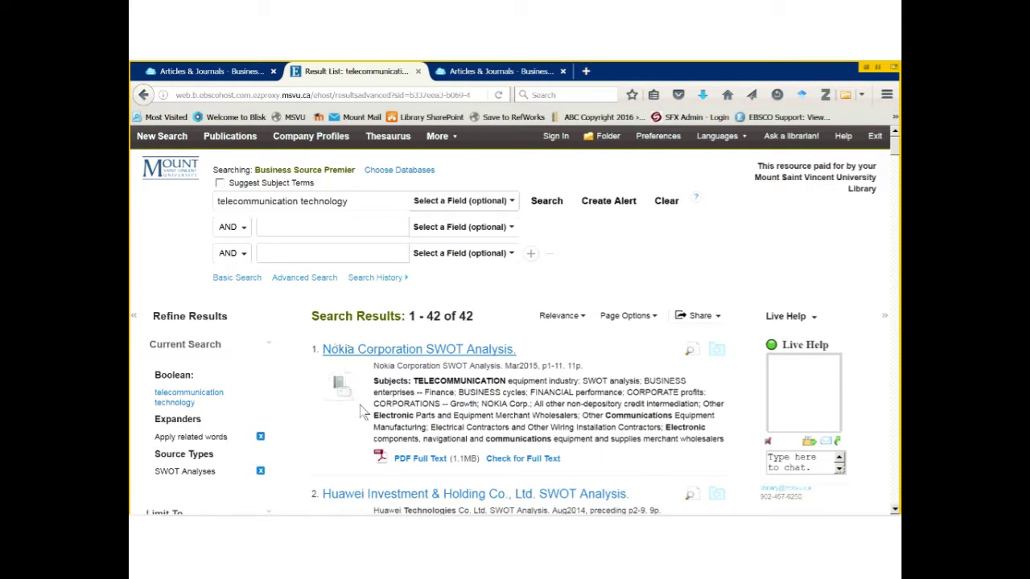
{"action": "scroll", "coordinate": [360, 412], "scroll_direction": "down", "scroll_amount": 2}
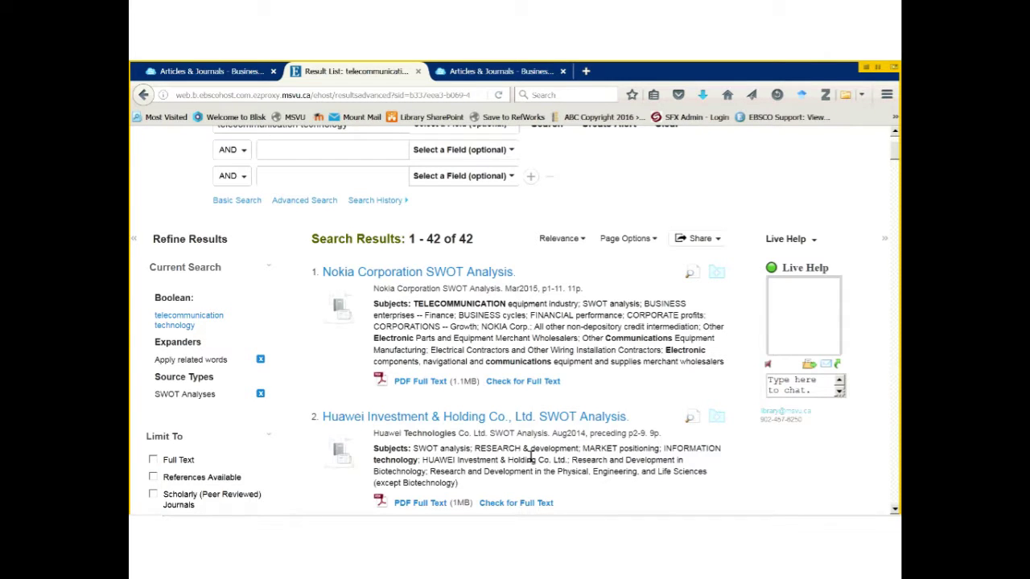
Step: Shorten the search phrase to "telecommunication" and run the broader search
{"action": "scroll", "coordinate": [531, 457], "scroll_direction": "up", "scroll_amount": 2}
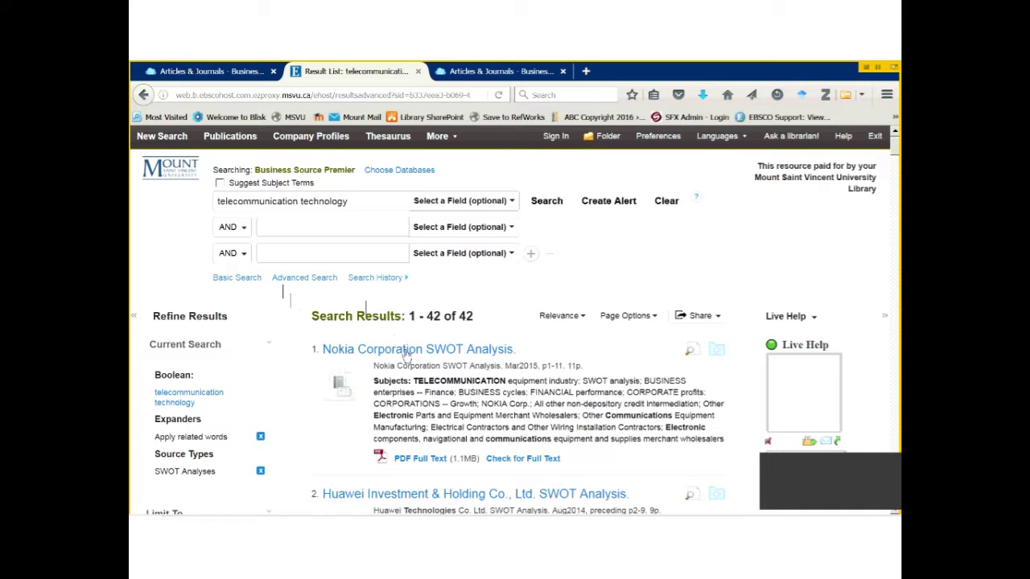
{"action": "double_click", "coordinate": [326, 201]}
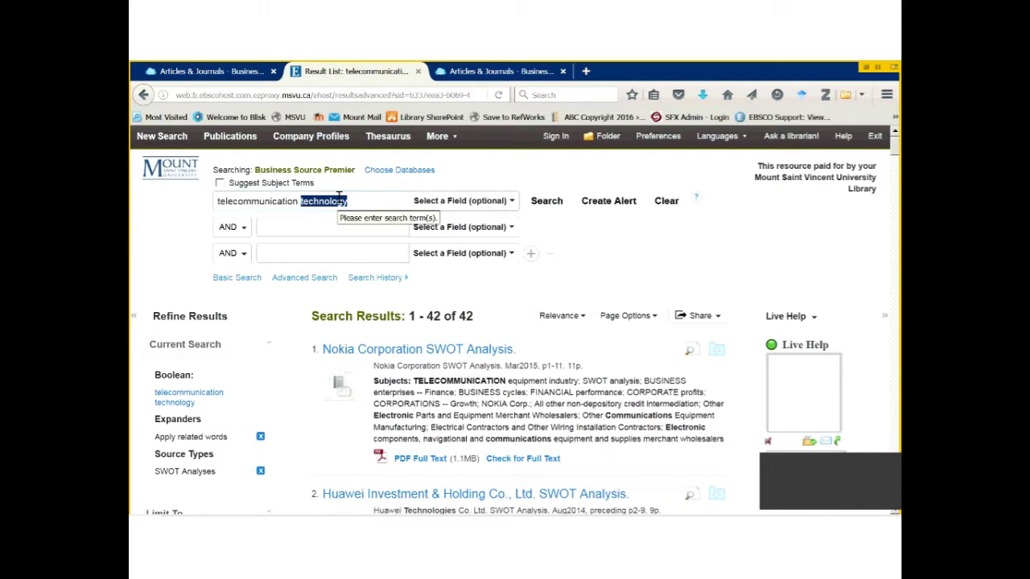
{"action": "key", "text": "BackSpace"}
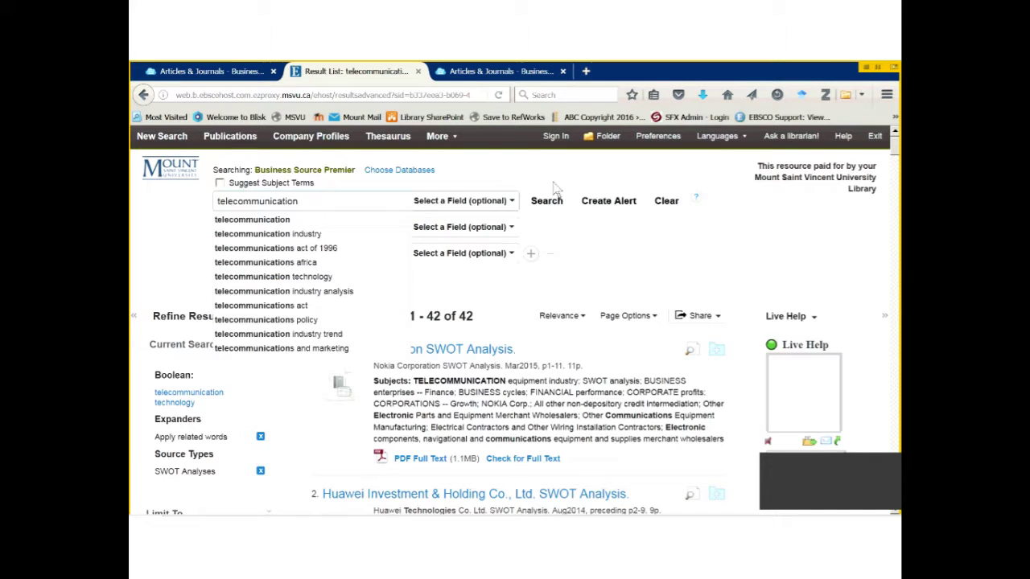
{"action": "left_click", "coordinate": [549, 205]}
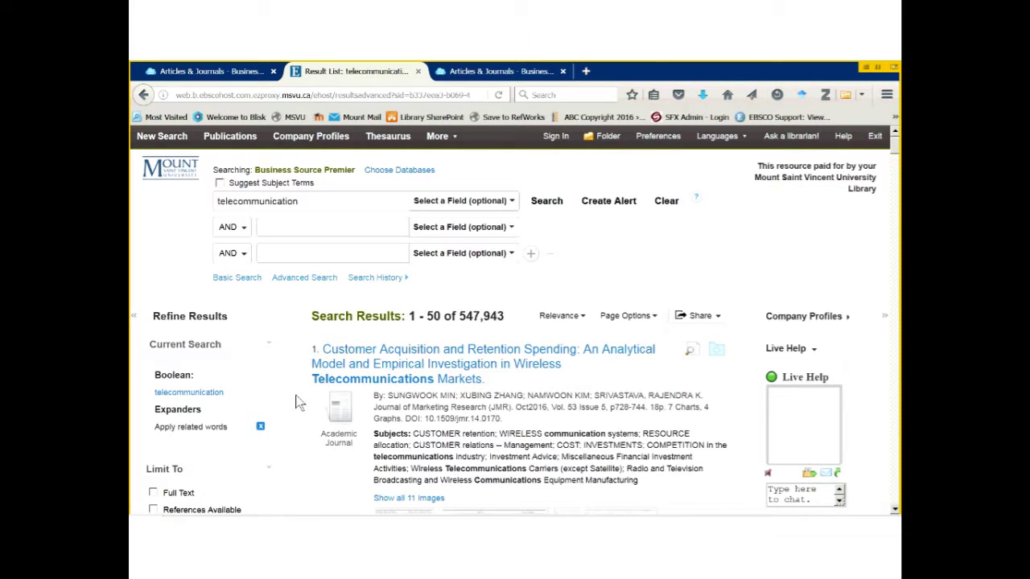
Step: Limit the telecommunication results to the SWOT Analyses source type and look over the listed company analyses
{"action": "scroll", "coordinate": [297, 403], "scroll_direction": "down", "scroll_amount": 2}
{"action": "left_click_drag", "start_coordinate": [373, 356], "coordinate": [408, 358]}
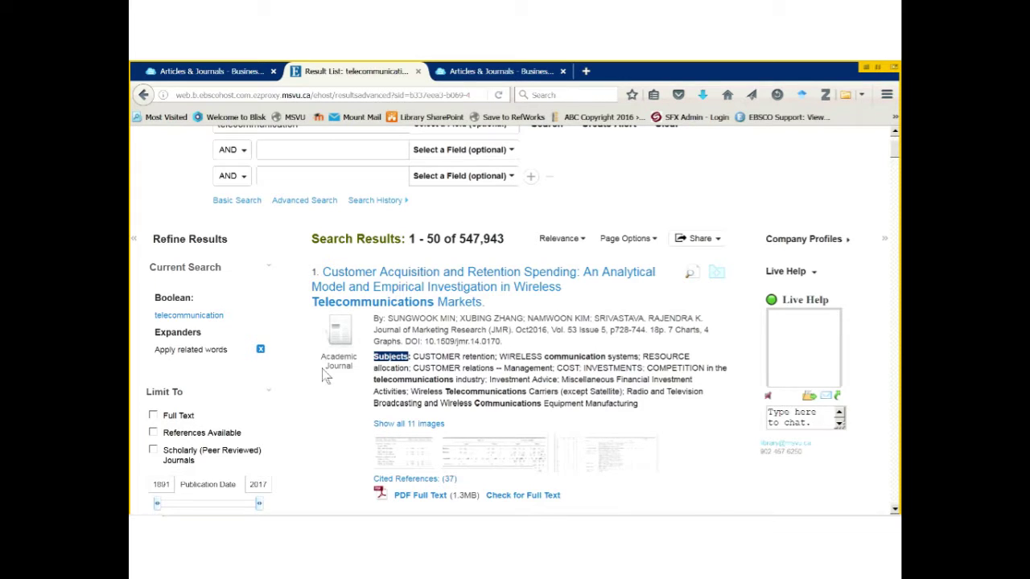
{"action": "scroll", "coordinate": [325, 377], "scroll_direction": "down", "scroll_amount": 5}
{"action": "left_click", "coordinate": [165, 383]}
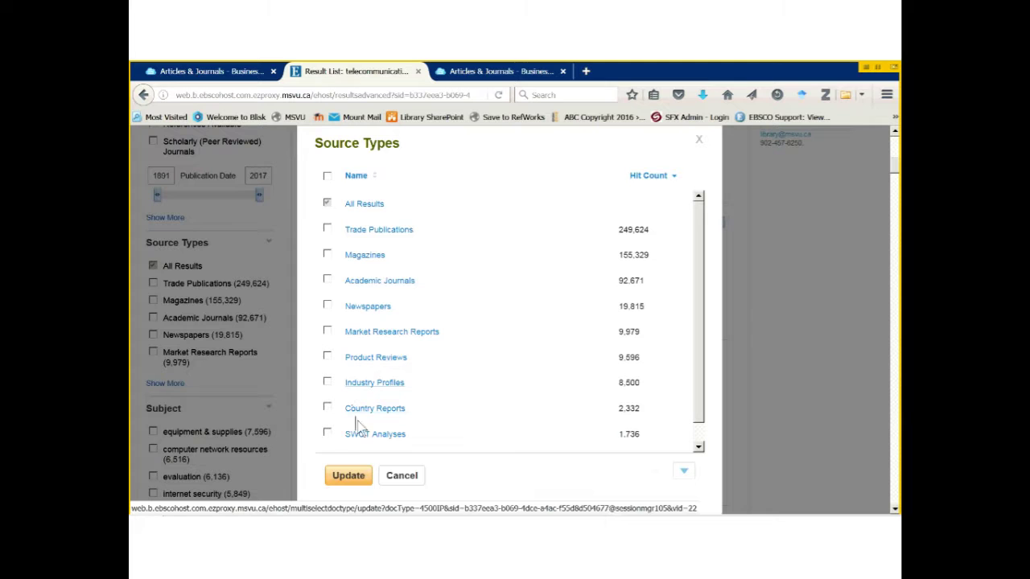
{"action": "left_click", "coordinate": [328, 434]}
{"action": "left_click", "coordinate": [346, 478]}
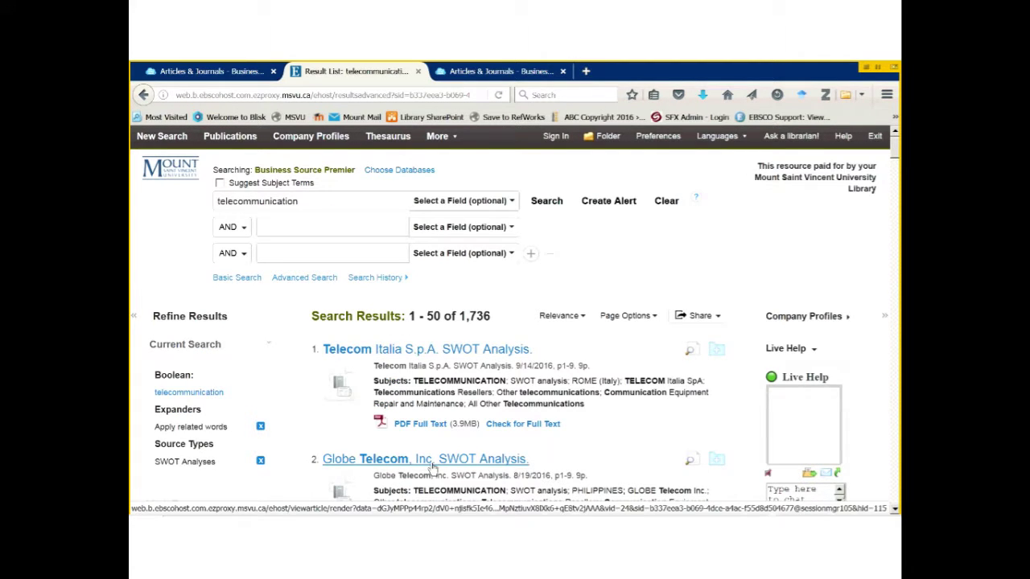
{"action": "scroll", "coordinate": [432, 467], "scroll_direction": "down", "scroll_amount": 3}
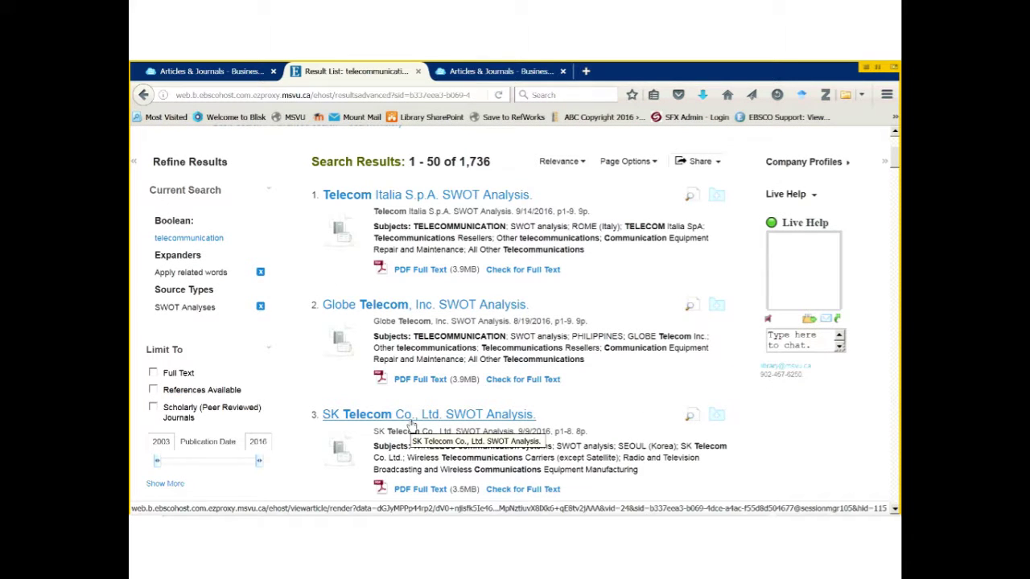
{"action": "scroll", "coordinate": [410, 424], "scroll_direction": "up", "scroll_amount": 2}
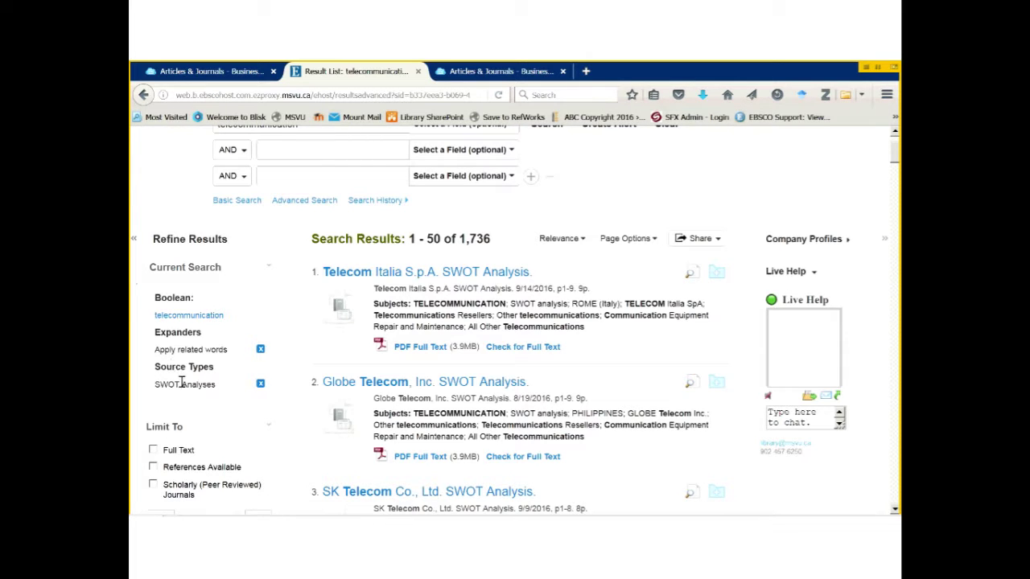
Step: Replace the SWOT Analyses source type filter with Industry Profiles for the telecommunication search
{"action": "left_click", "coordinate": [261, 384]}
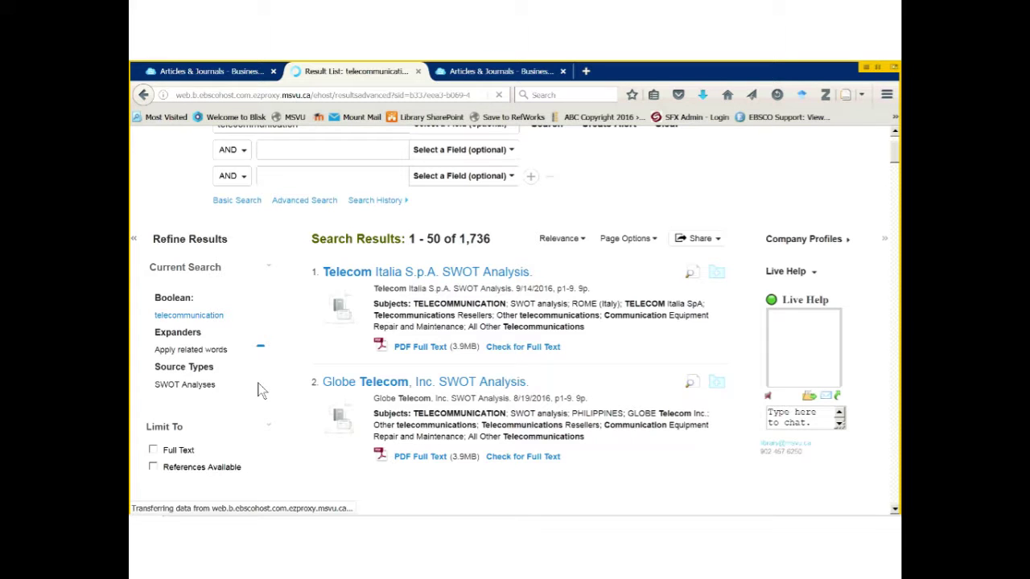
{"action": "scroll", "coordinate": [163, 467], "scroll_direction": "down", "scroll_amount": 3}
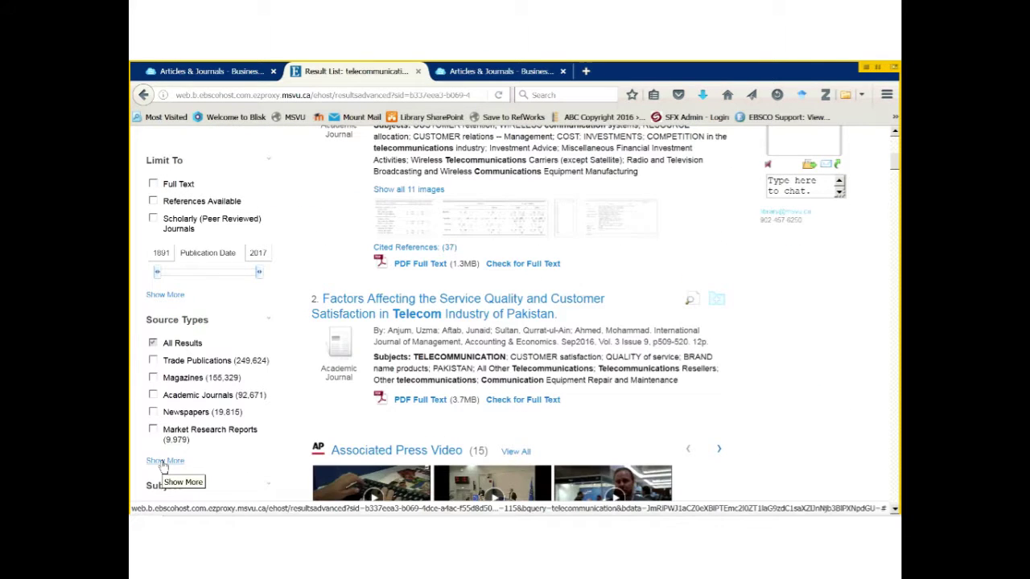
{"action": "left_click", "coordinate": [164, 464]}
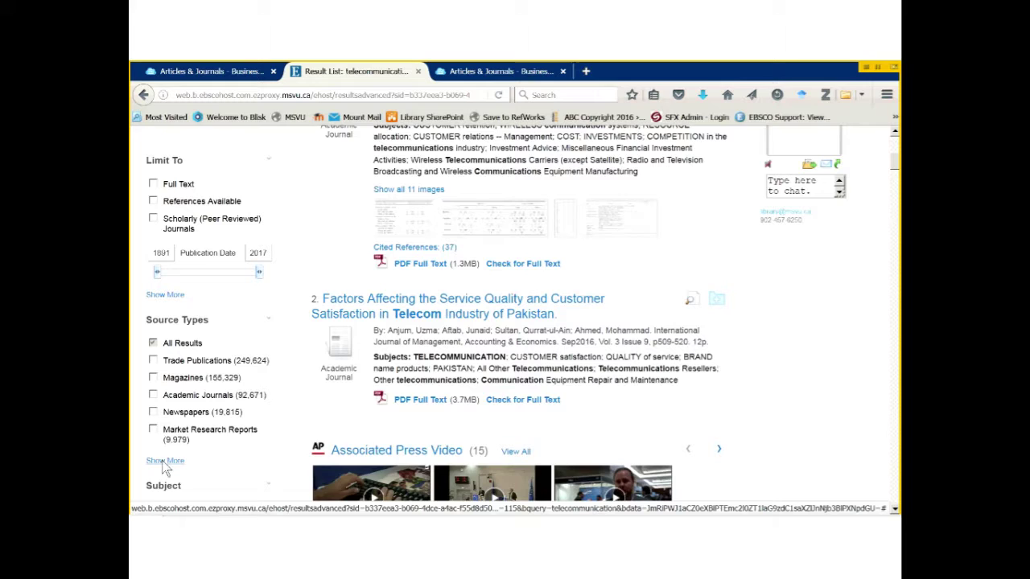
{"action": "left_click", "coordinate": [327, 382]}
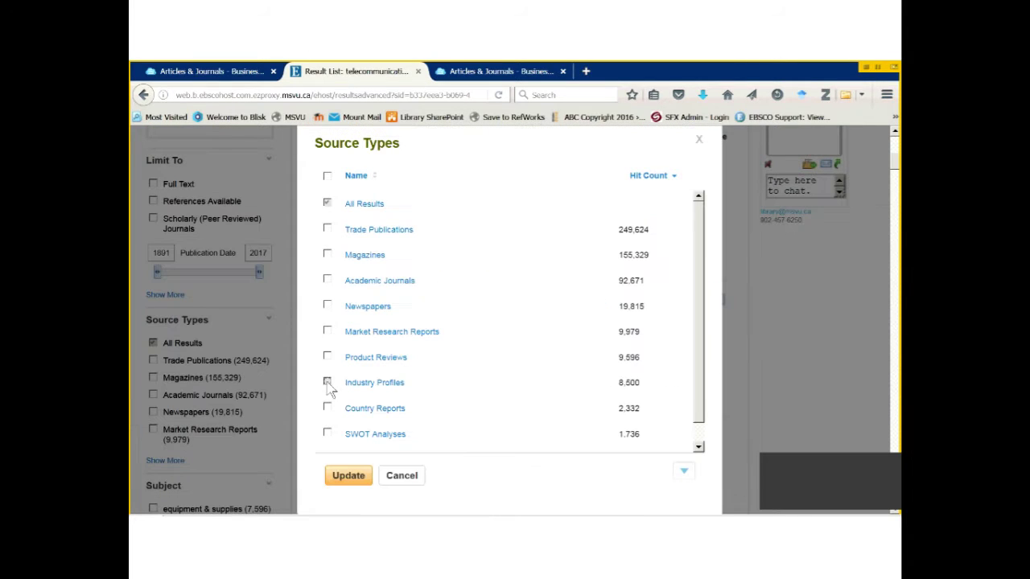
{"action": "left_click", "coordinate": [340, 475]}
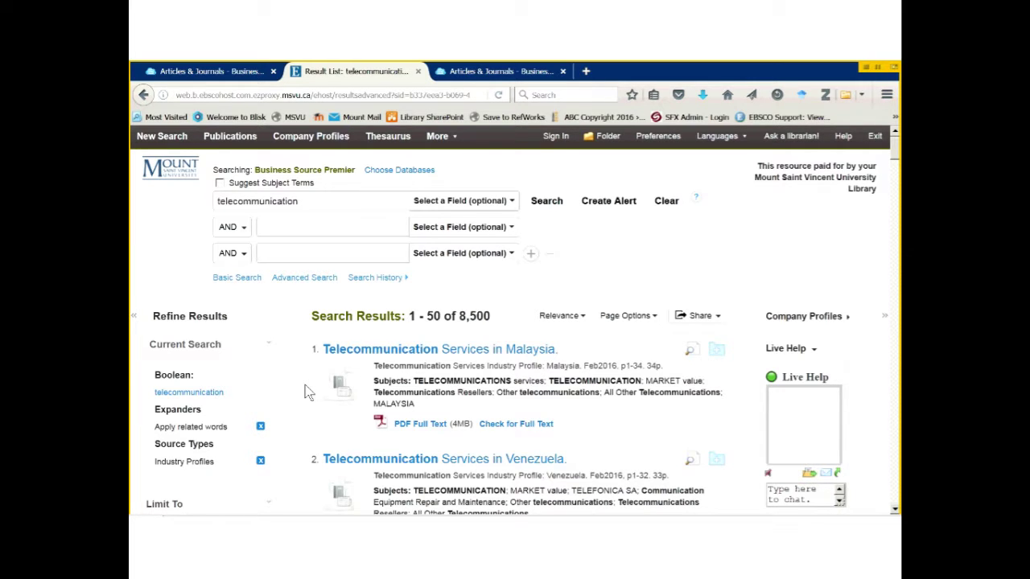
Step: Look through the telecommunication industry profiles and examine the full list of available source types
{"action": "scroll", "coordinate": [314, 435], "scroll_direction": "down", "scroll_amount": 2}
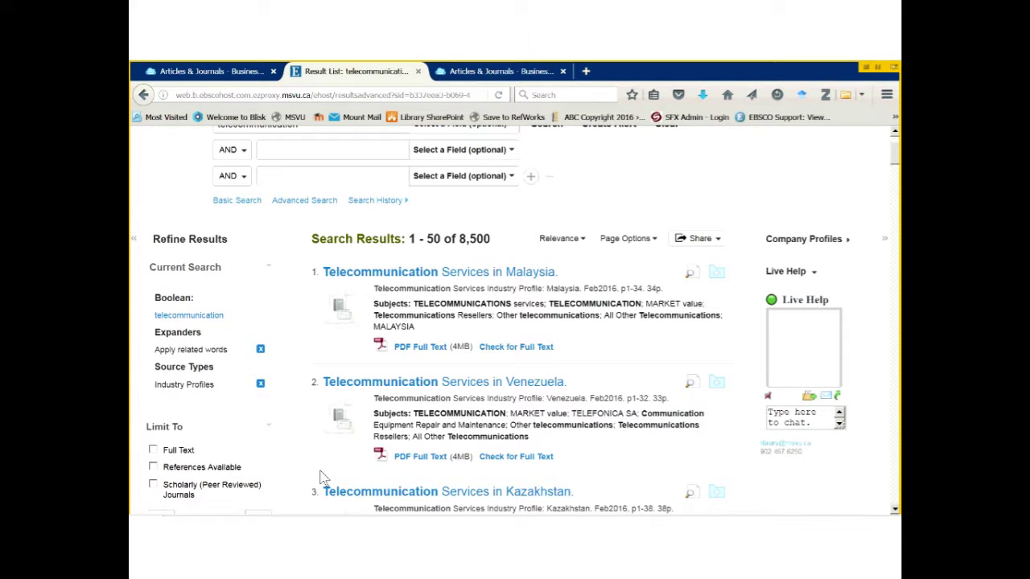
{"action": "scroll", "coordinate": [320, 478], "scroll_direction": "down", "scroll_amount": 2}
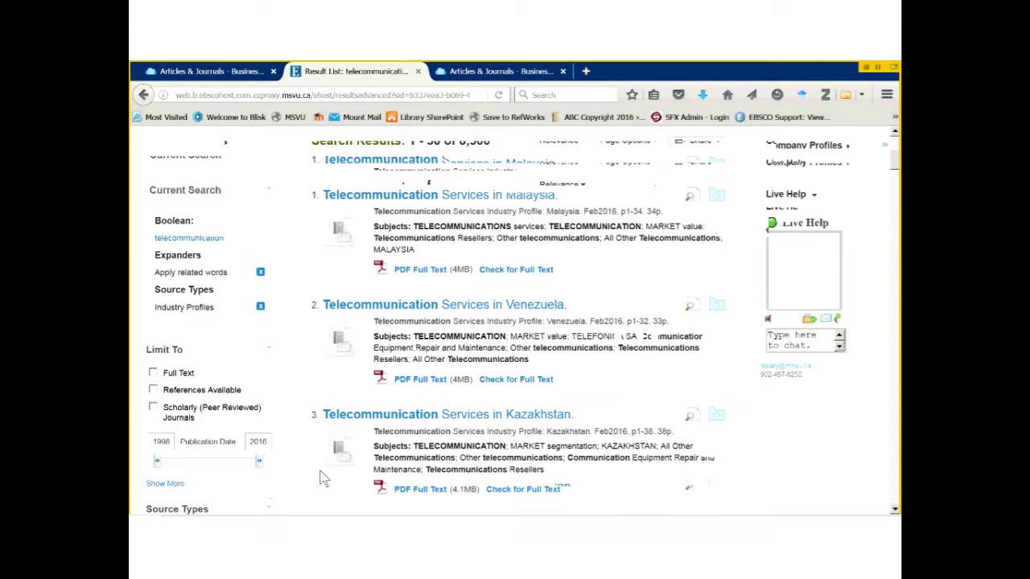
{"action": "scroll", "coordinate": [320, 478], "scroll_direction": "down", "scroll_amount": 2}
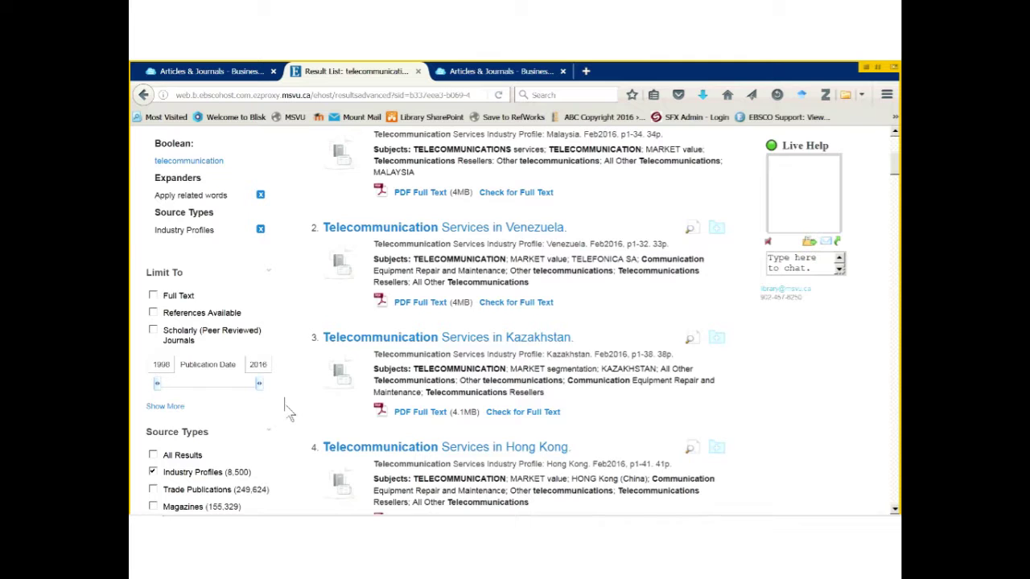
{"action": "scroll", "coordinate": [289, 412], "scroll_direction": "up", "scroll_amount": 2}
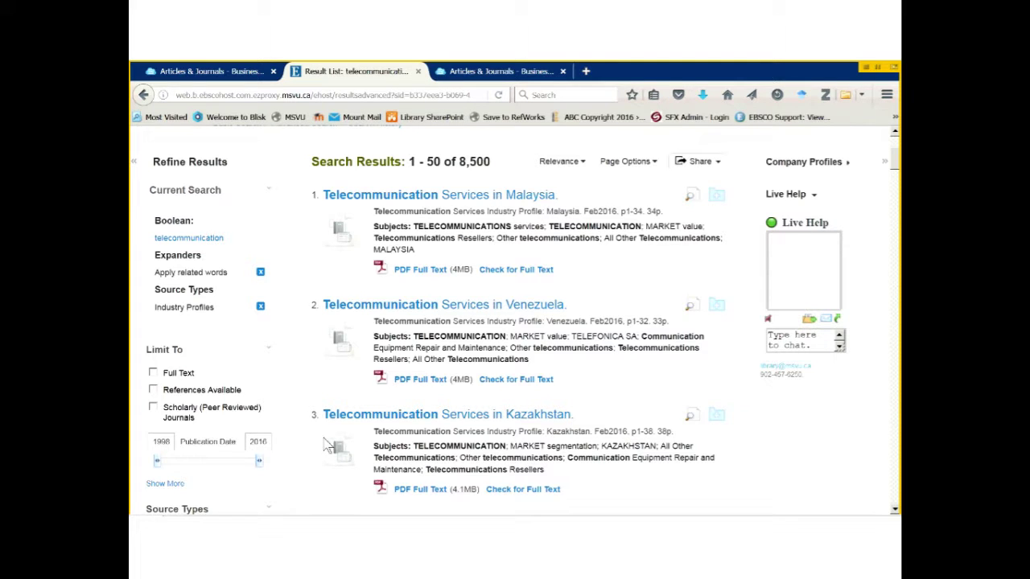
{"action": "scroll", "coordinate": [328, 447], "scroll_direction": "up", "scroll_amount": 3}
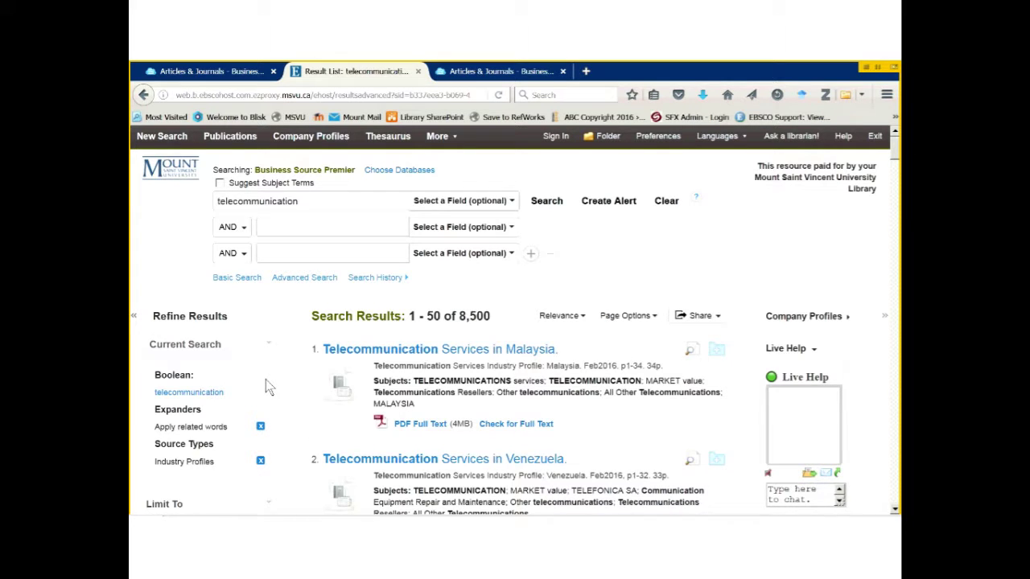
{"action": "scroll", "coordinate": [266, 377], "scroll_direction": "down", "scroll_amount": 2}
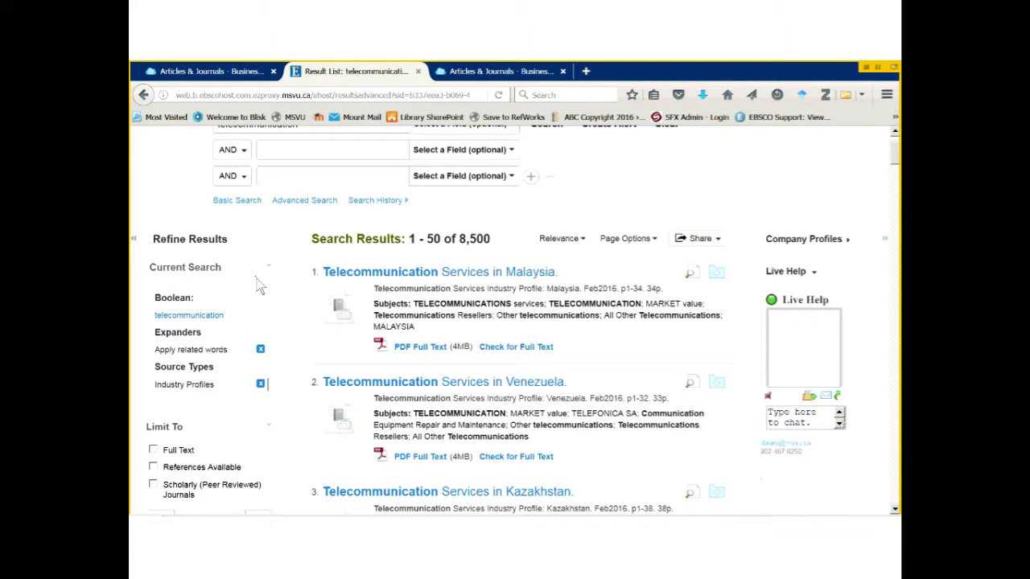
{"action": "scroll", "coordinate": [258, 286], "scroll_direction": "down", "scroll_amount": 8}
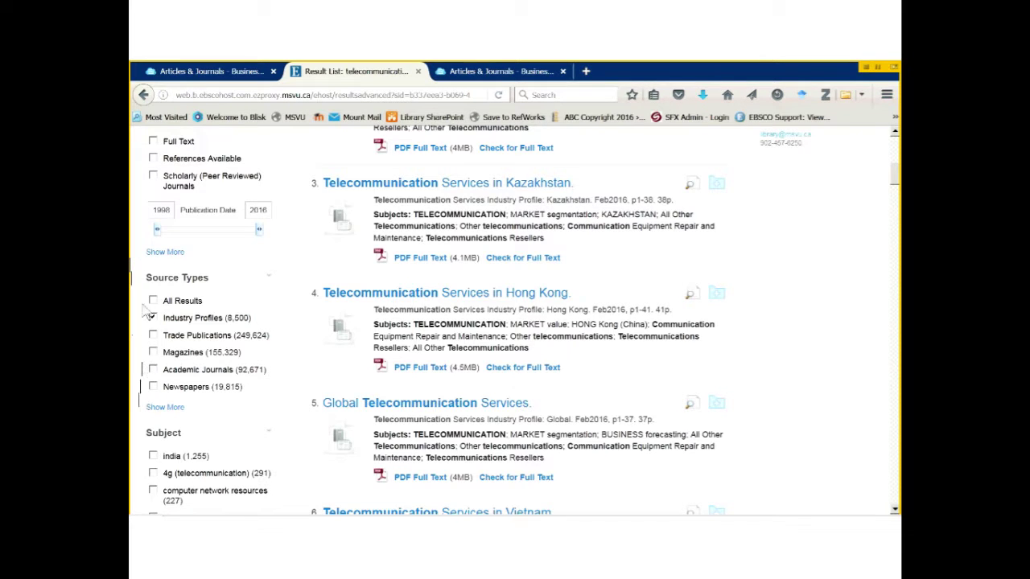
{"action": "left_click", "coordinate": [164, 408]}
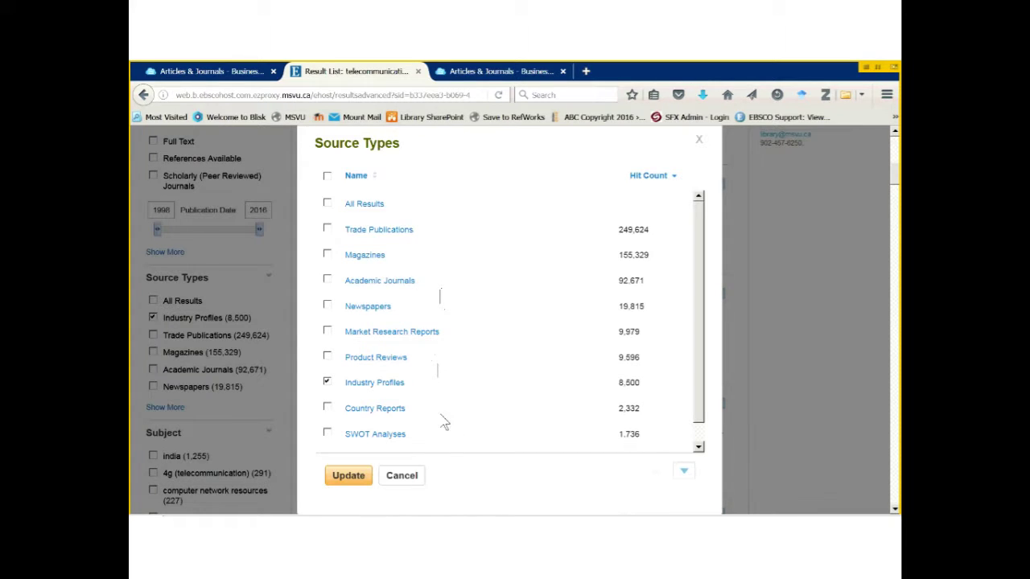
{"action": "left_click", "coordinate": [699, 141]}
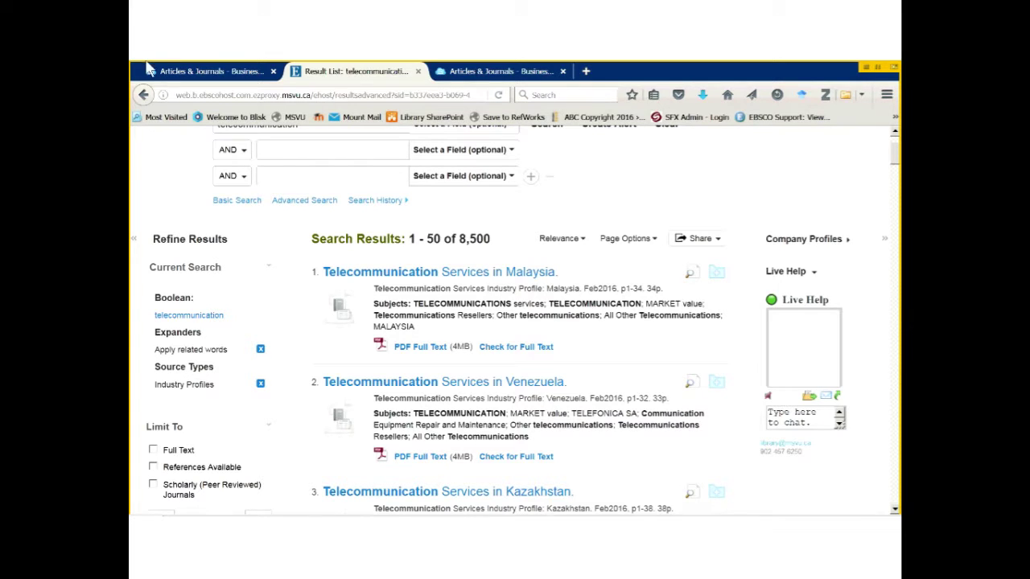
Step: Close the database results and open the Demographics page of the Business Administration guide's Data & Statistics section
{"action": "left_click", "coordinate": [418, 71]}
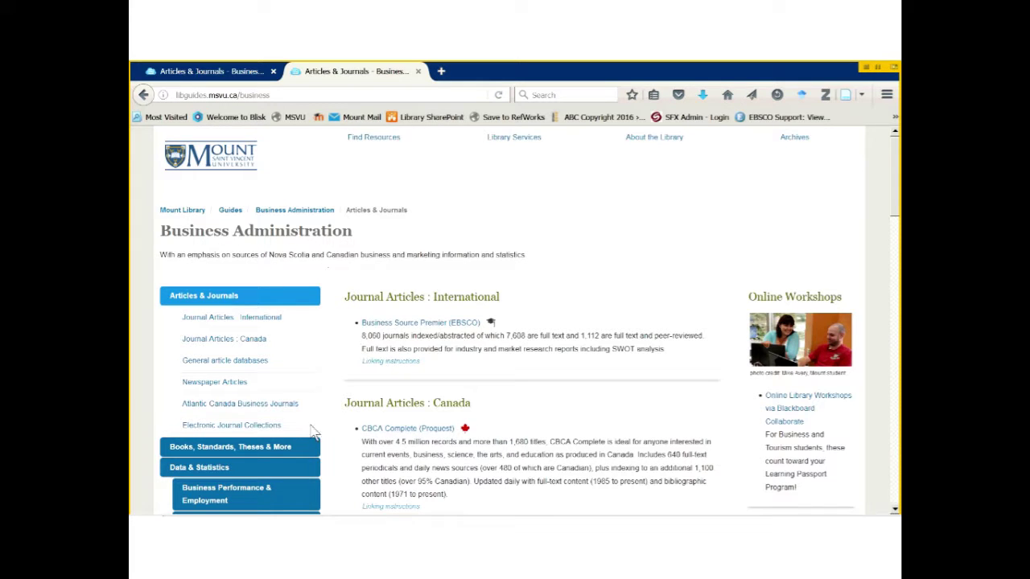
{"action": "scroll", "coordinate": [314, 430], "scroll_direction": "down", "scroll_amount": 3}
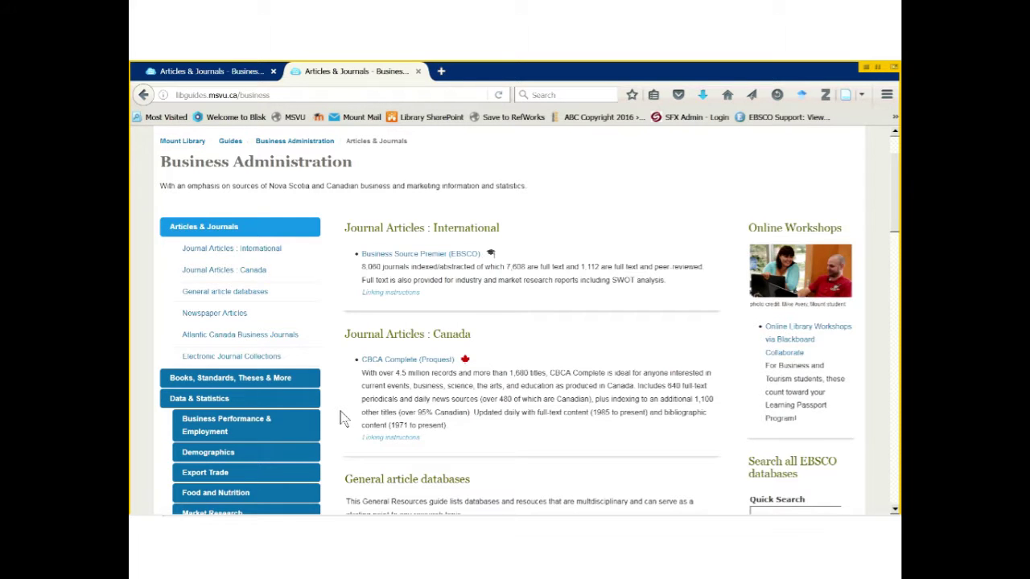
{"action": "scroll", "coordinate": [341, 412], "scroll_direction": "down", "scroll_amount": 3}
{"action": "scroll", "coordinate": [346, 403], "scroll_direction": "down", "scroll_amount": 2}
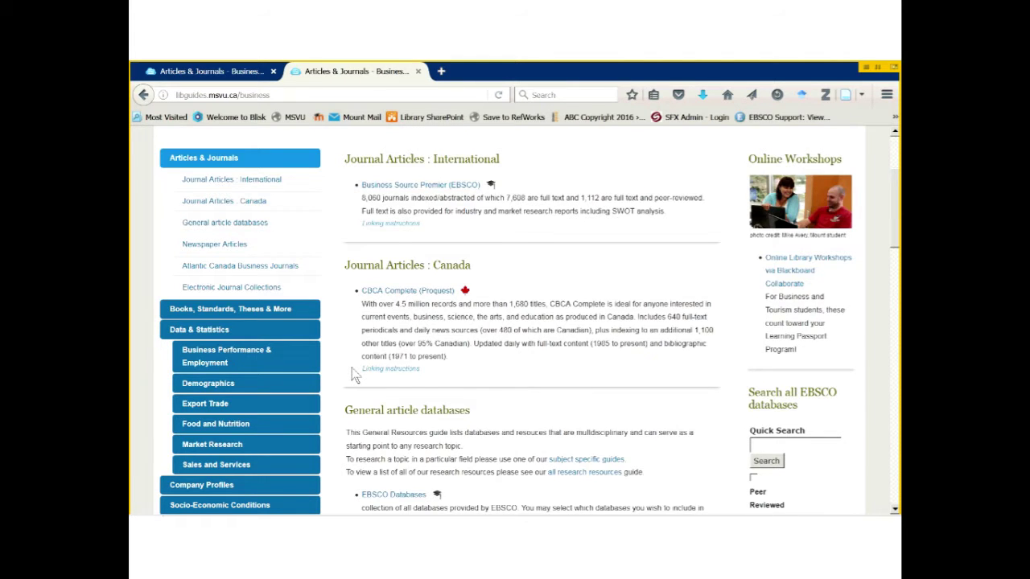
{"action": "scroll", "coordinate": [355, 375], "scroll_direction": "down", "scroll_amount": 2}
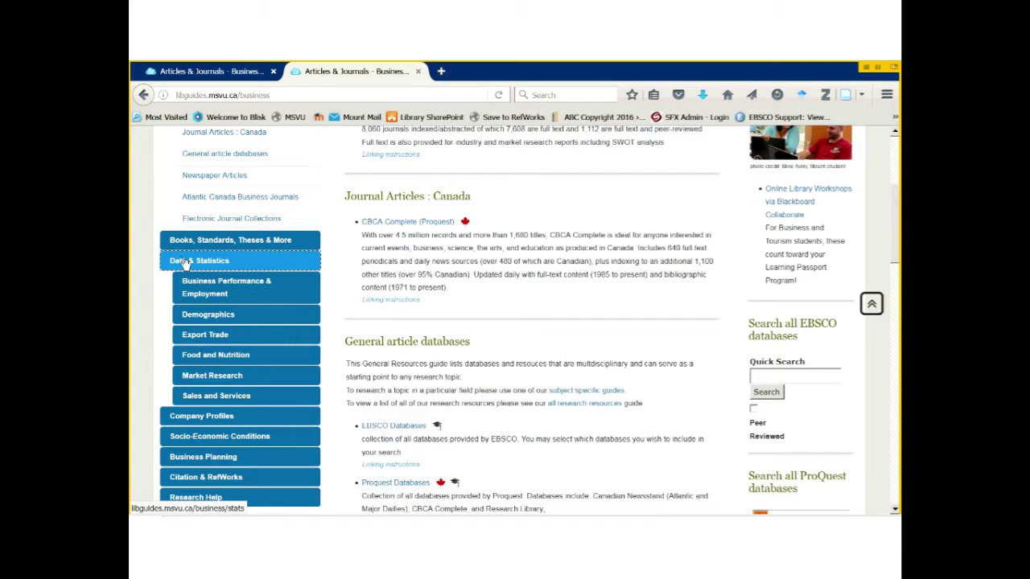
{"action": "left_click", "coordinate": [241, 319]}
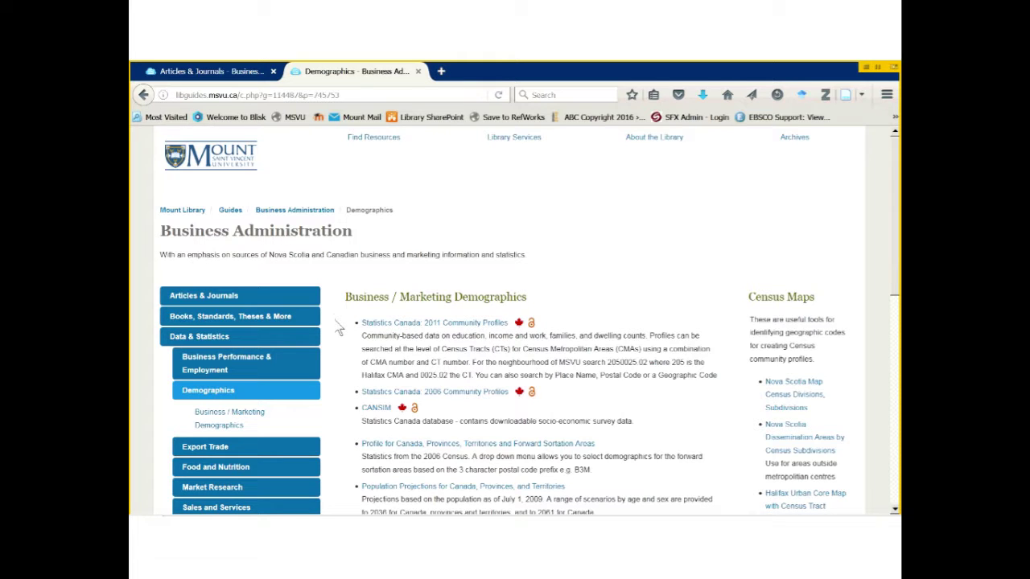
Step: Open Statistics Canada: 2011 Community Profiles and examine the Census Profile's census year, geographic levels and search options
{"action": "scroll", "coordinate": [340, 329], "scroll_direction": "down", "scroll_amount": 2}
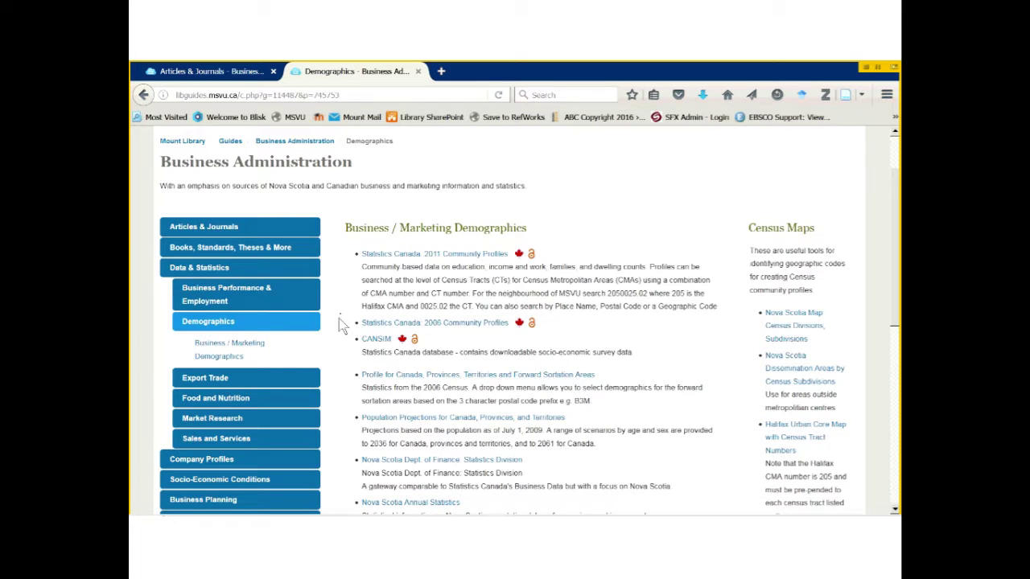
{"action": "left_click", "coordinate": [438, 256]}
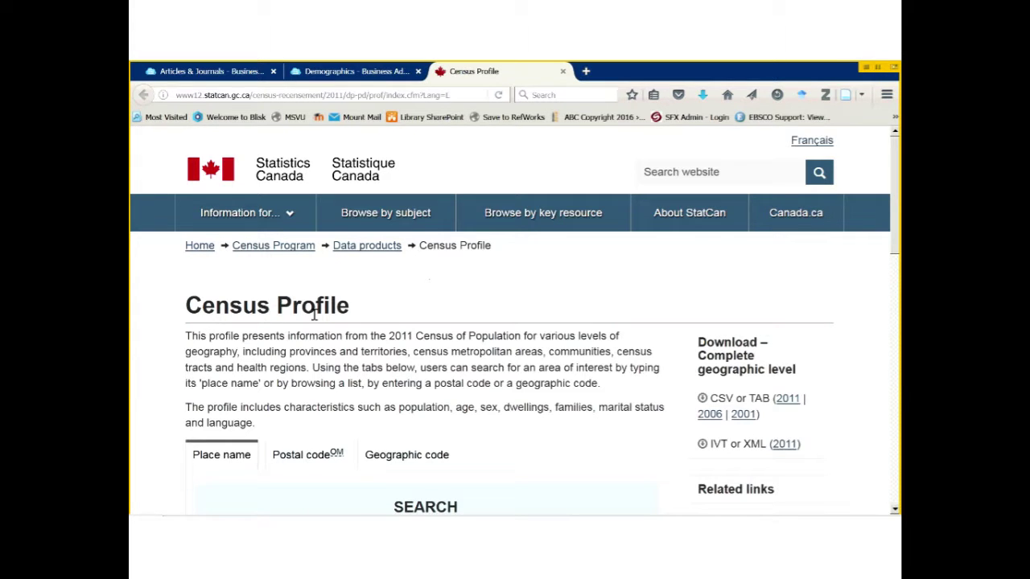
{"action": "left_click_drag", "start_coordinate": [389, 336], "coordinate": [414, 338]}
{"action": "scroll", "coordinate": [224, 367], "scroll_direction": "down", "scroll_amount": 2}
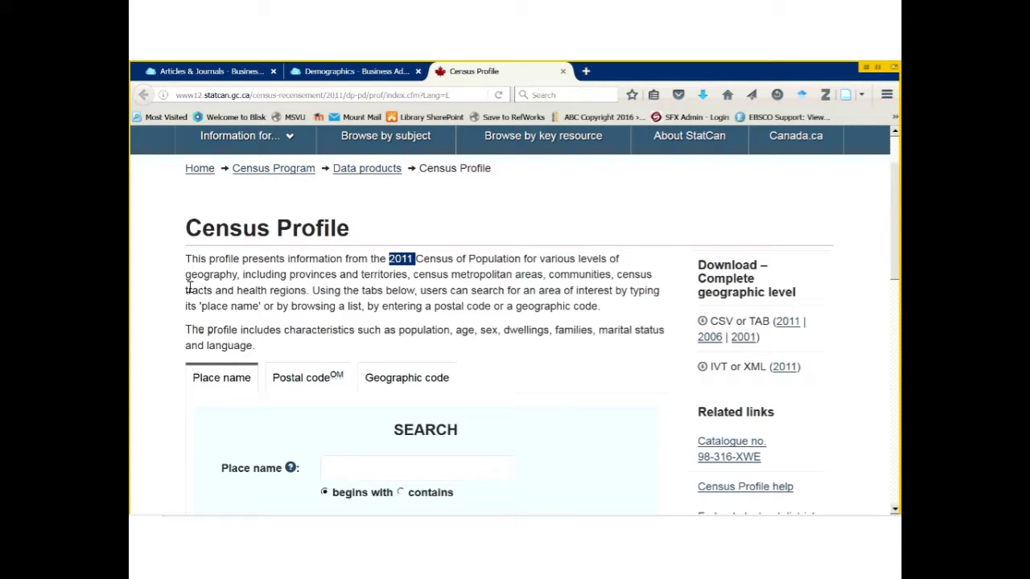
{"action": "scroll", "coordinate": [314, 318], "scroll_direction": "down", "scroll_amount": 2}
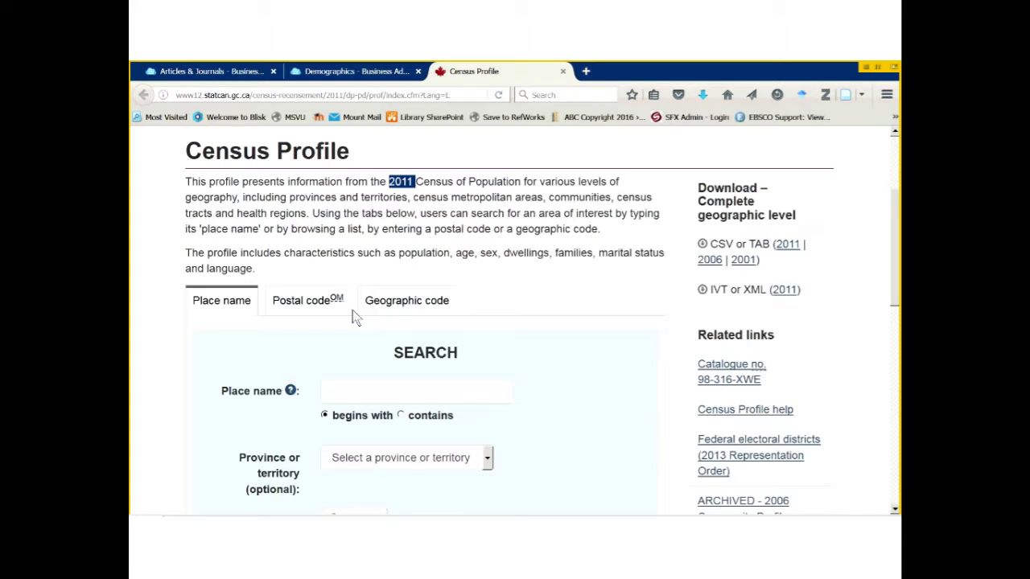
Step: Search the Census Profile by postal code for "b3j 2m6"
{"action": "left_click", "coordinate": [302, 308]}
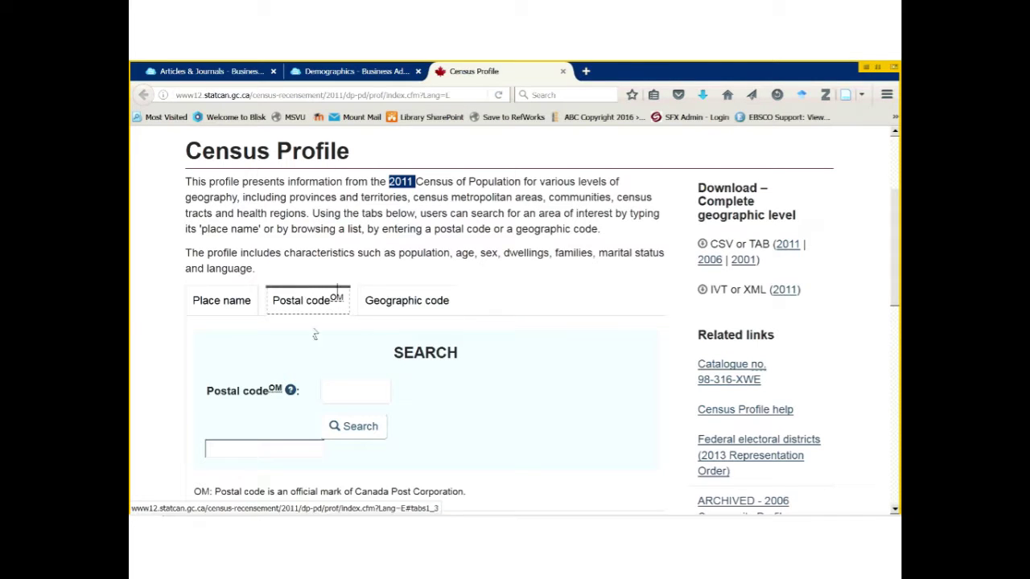
{"action": "left_click", "coordinate": [341, 392]}
{"action": "type", "text": "b3"}
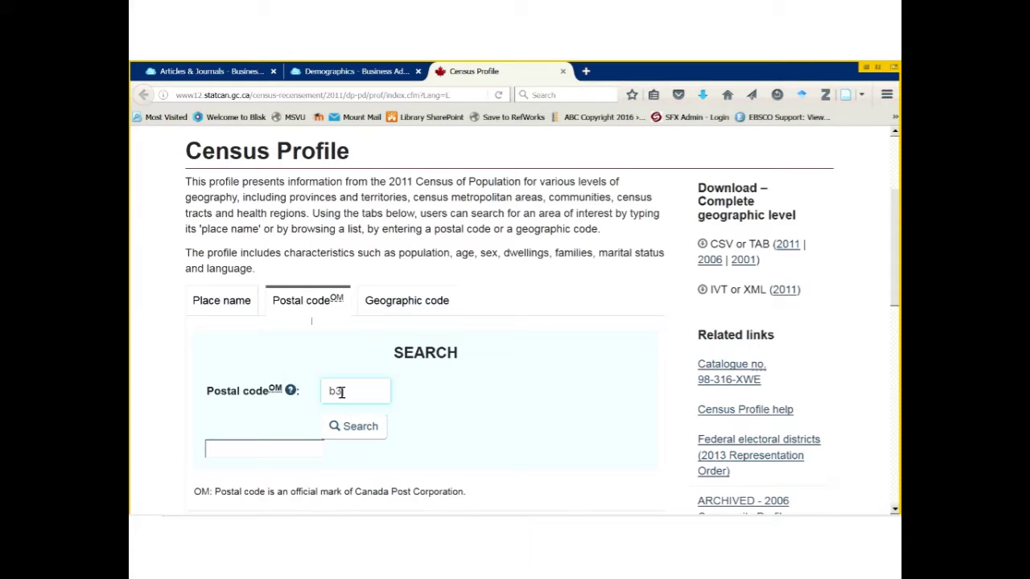
{"action": "type", "text": "j 2m6"}
{"action": "left_click", "coordinate": [356, 428]}
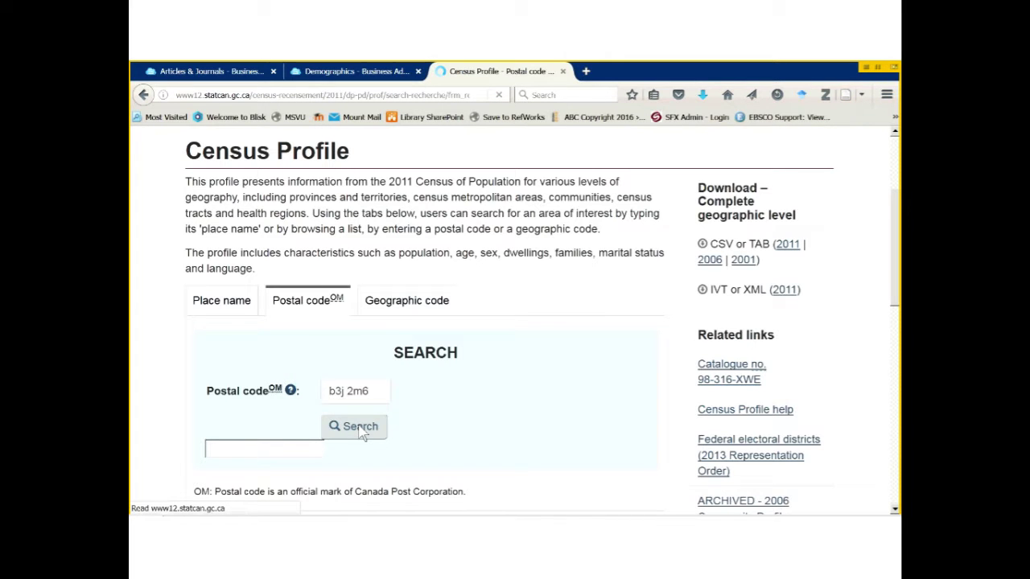
Step: Return to the postal code search, correct the entry to "b3m 2j6", rerun it and view the results by geographic level
{"action": "left_click", "coordinate": [144, 95]}
{"action": "left_click", "coordinate": [344, 393]}
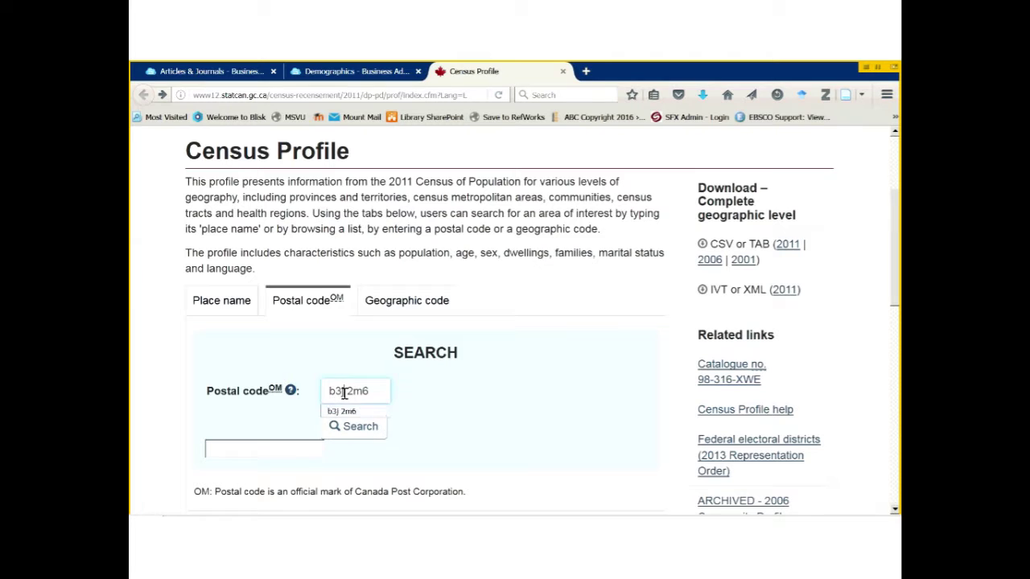
{"action": "key", "text": "BackSpace"}
{"action": "type", "text": "m 2"}
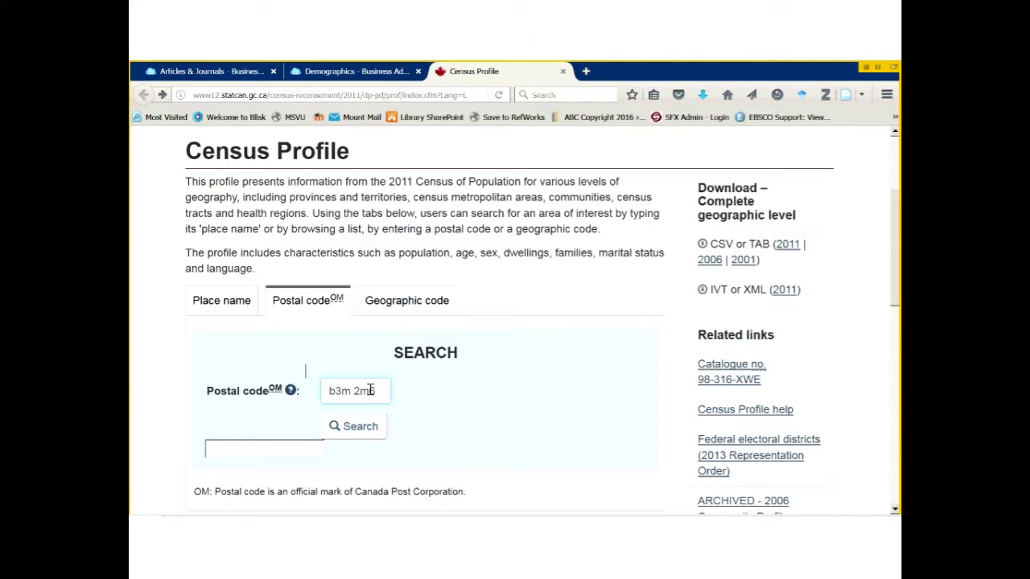
{"action": "type", "text": "j"}
{"action": "left_click", "coordinate": [360, 431]}
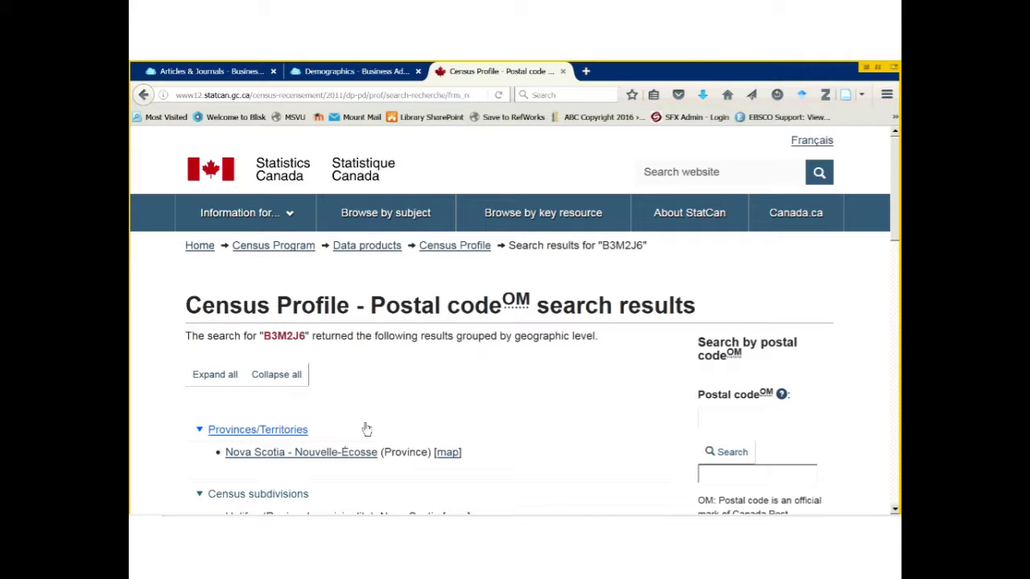
{"action": "scroll", "coordinate": [367, 429], "scroll_direction": "down", "scroll_amount": 2}
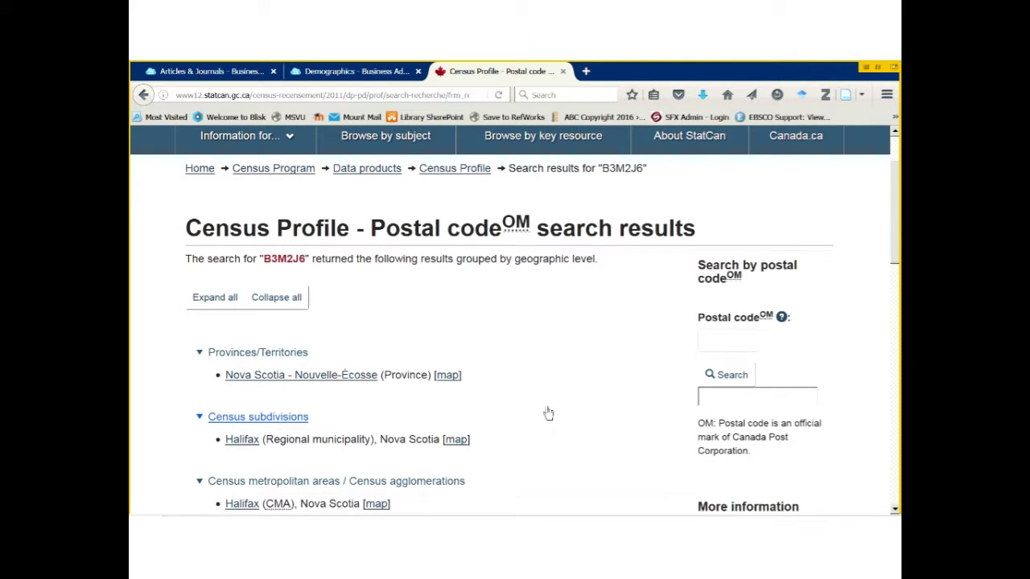
Step: Open the Halifax (Regional municipality) census subdivision profile from the results and view its data table and map
{"action": "scroll", "coordinate": [548, 414], "scroll_direction": "down", "scroll_amount": 2}
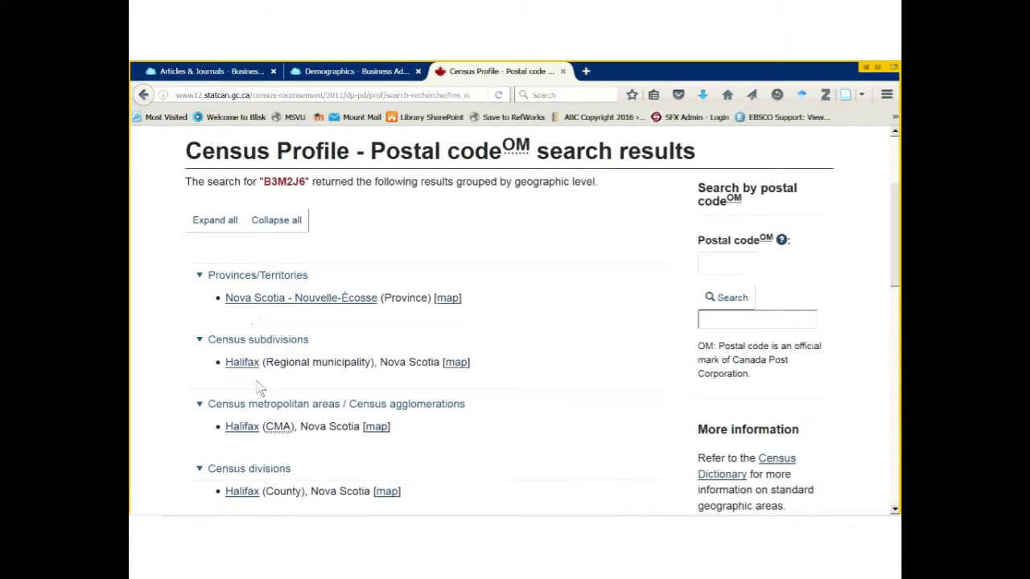
{"action": "scroll", "coordinate": [260, 478], "scroll_direction": "down", "scroll_amount": 2}
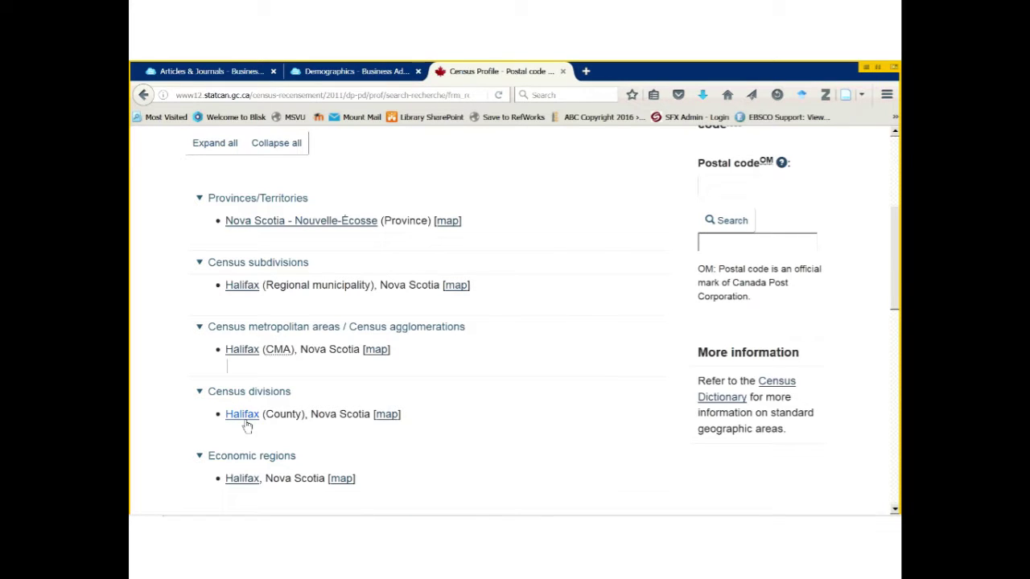
{"action": "left_click", "coordinate": [244, 290]}
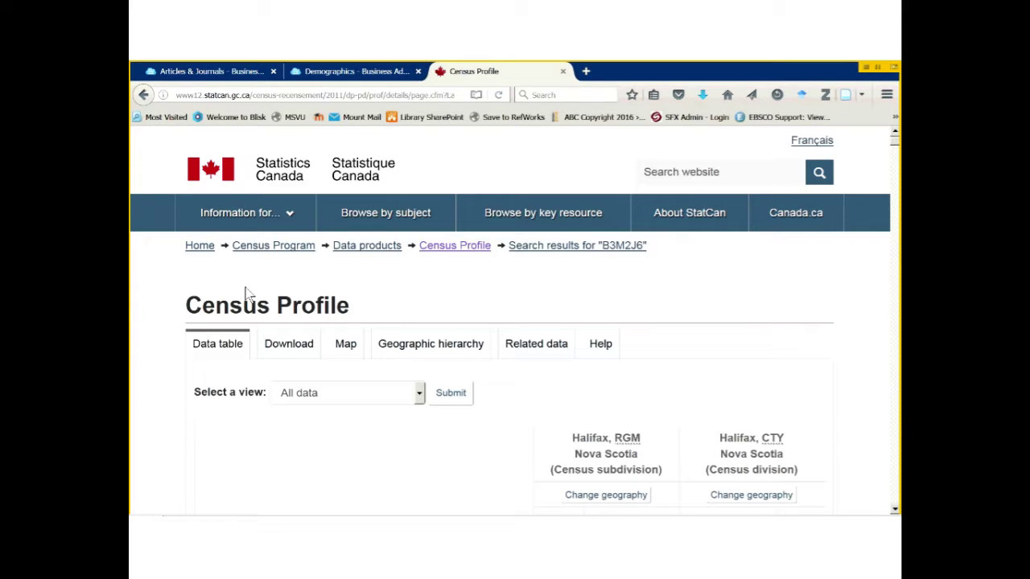
{"action": "scroll", "coordinate": [246, 295], "scroll_direction": "down", "scroll_amount": 3}
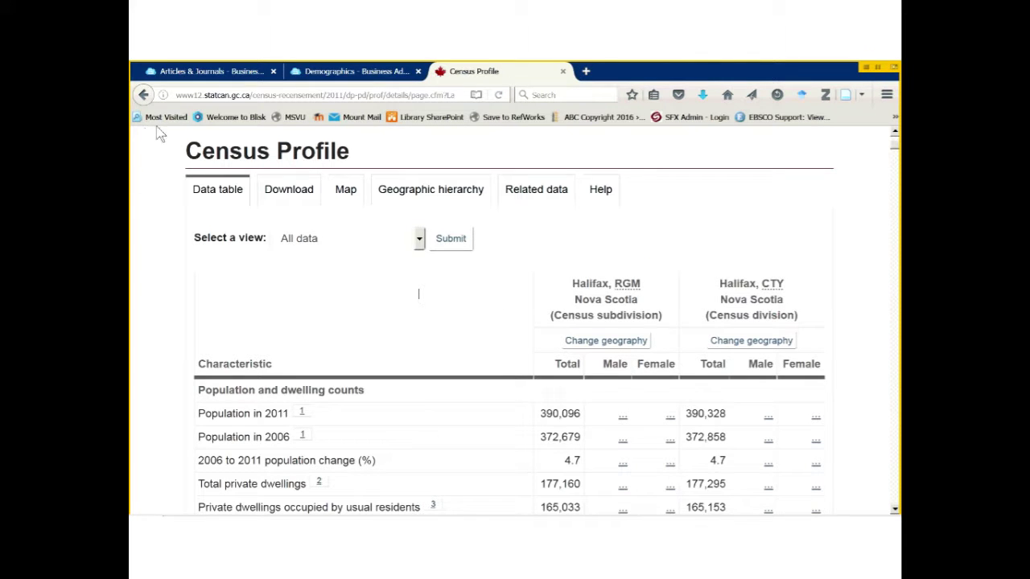
{"action": "left_click", "coordinate": [346, 193]}
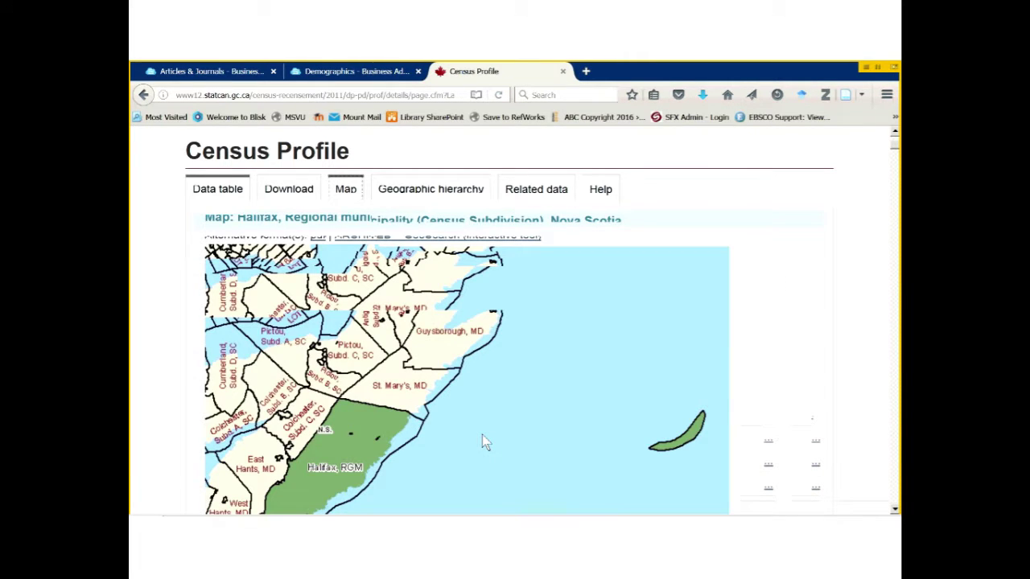
{"action": "scroll", "coordinate": [482, 441], "scroll_direction": "down", "scroll_amount": 2}
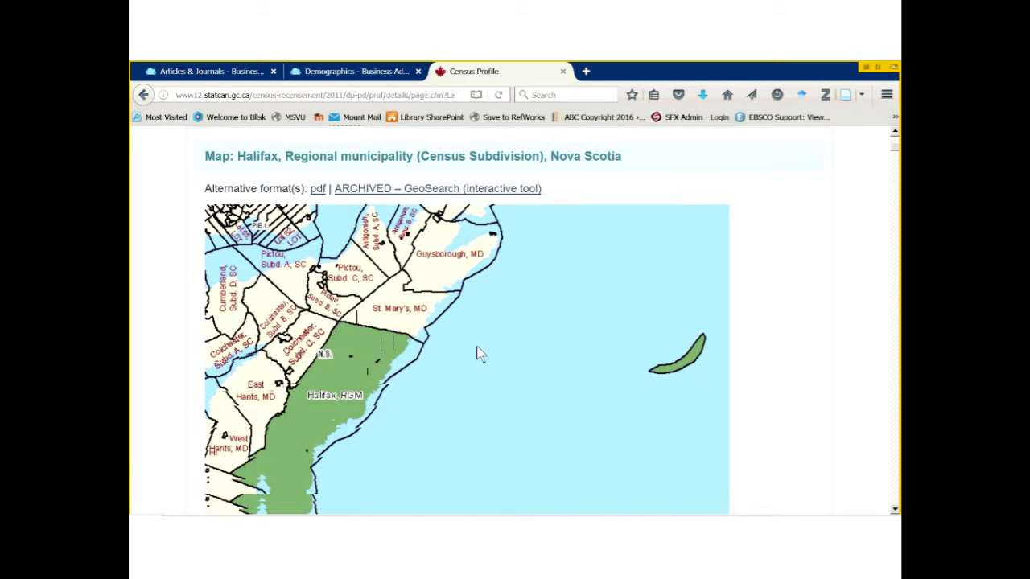
{"action": "scroll", "coordinate": [477, 355], "scroll_direction": "up", "scroll_amount": 3}
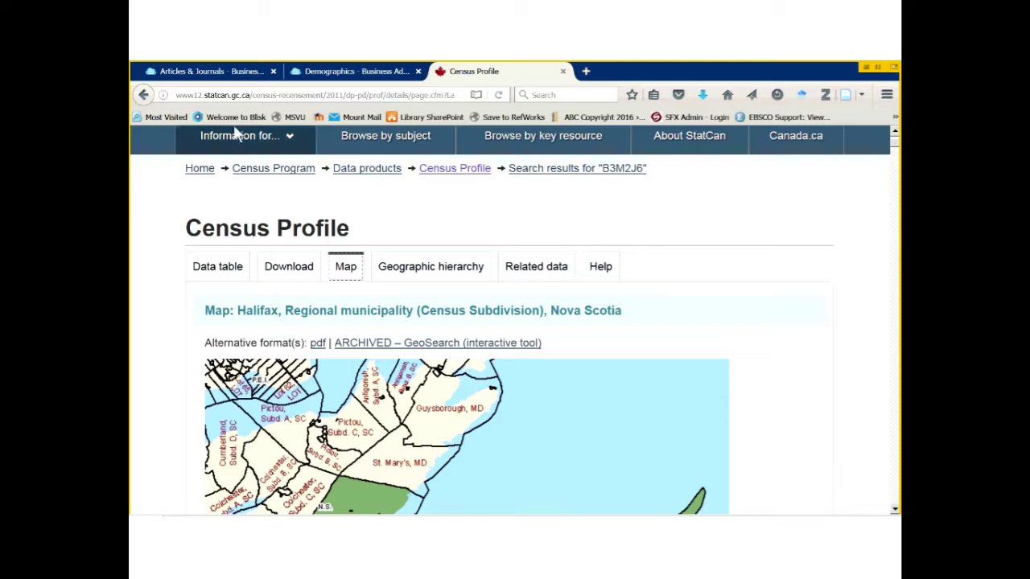
Step: Go back to the postal code results, open the Halifax (County) census division profile and return to the results
{"action": "left_click", "coordinate": [144, 95]}
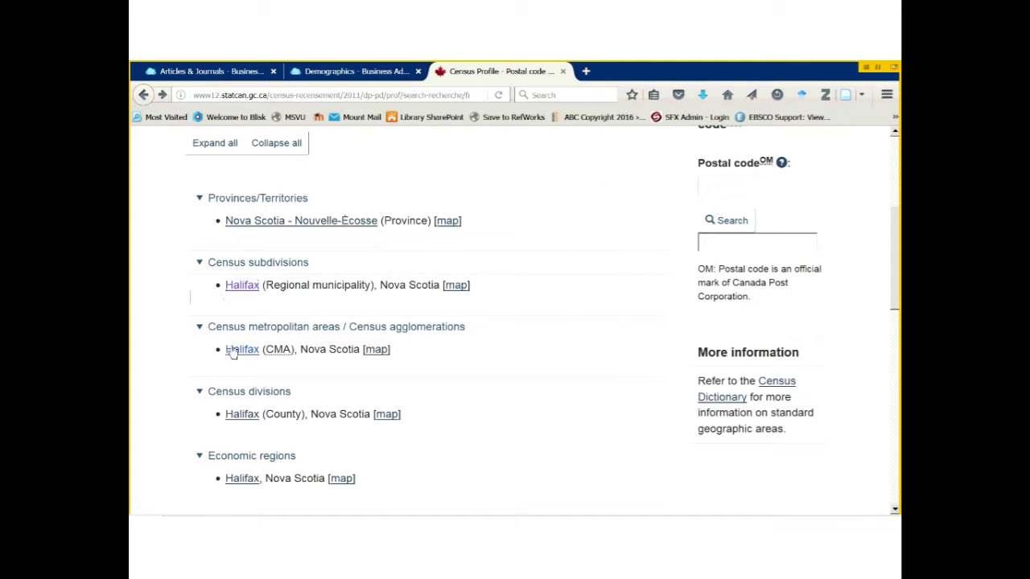
{"action": "left_click", "coordinate": [239, 415]}
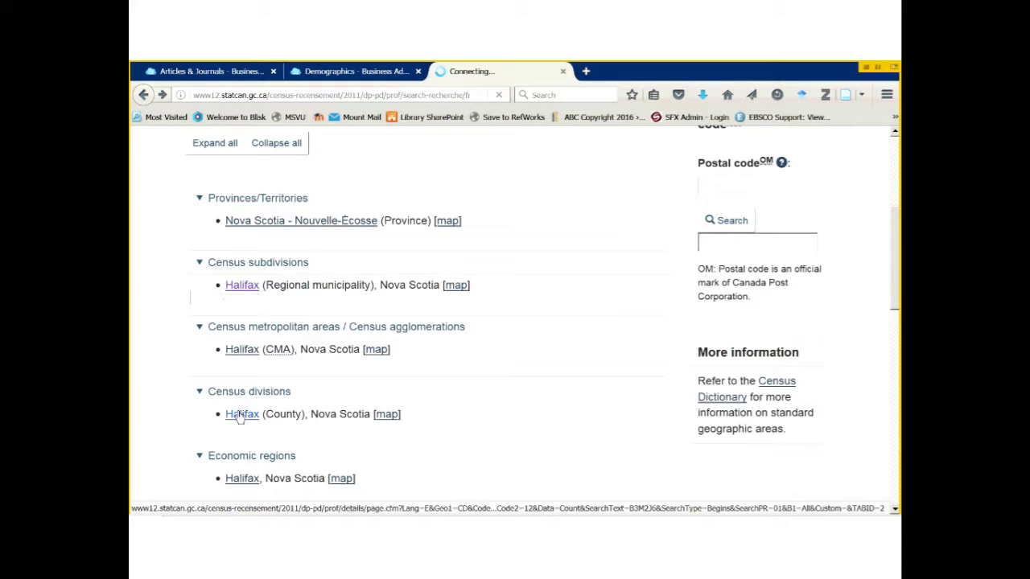
{"action": "scroll", "coordinate": [180, 364], "scroll_direction": "up", "scroll_amount": 2}
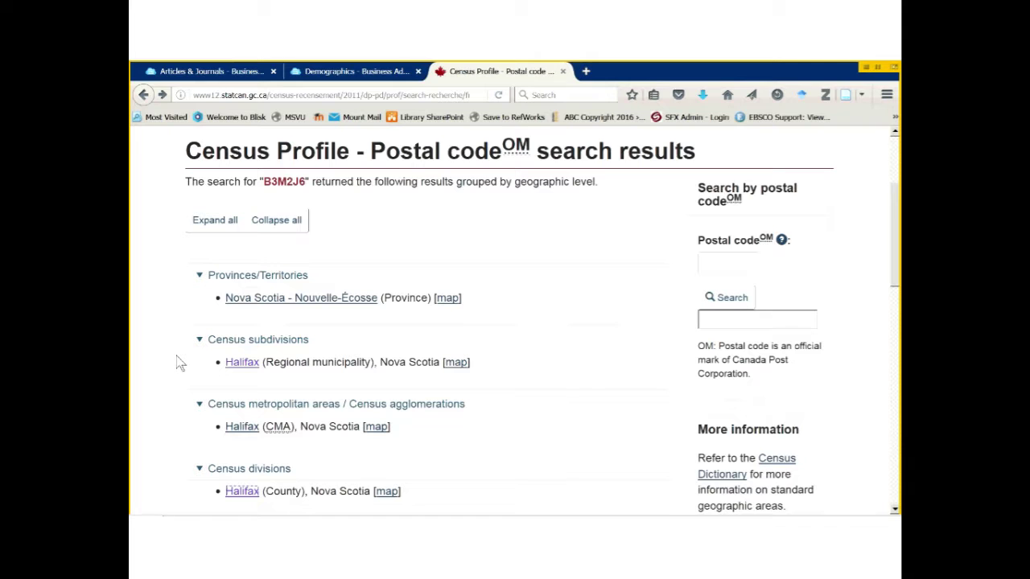
Step: Open census tract 2050027.00 from the postal code results and examine its boundary map
{"action": "scroll", "coordinate": [236, 349], "scroll_direction": "down", "scroll_amount": 10}
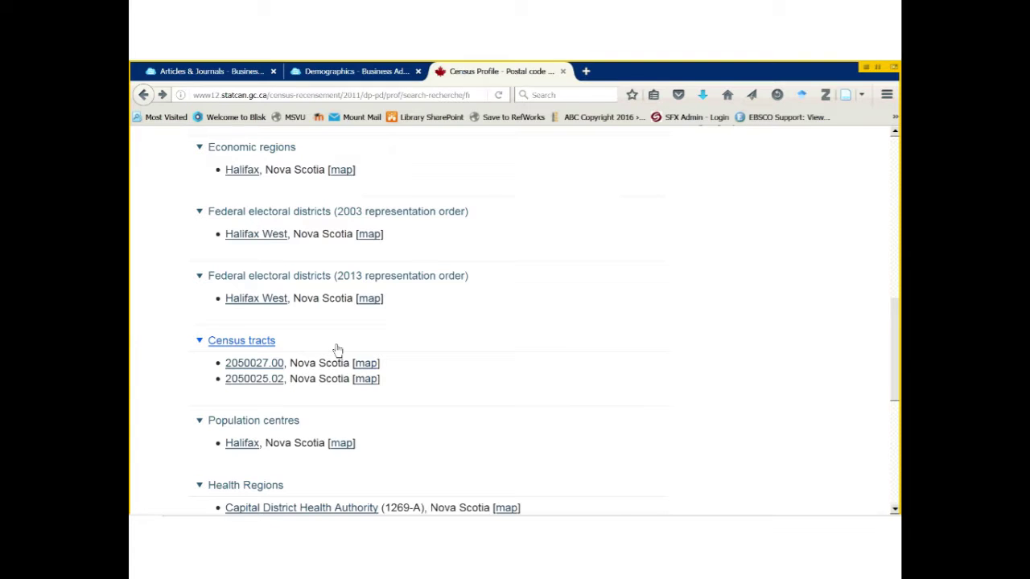
{"action": "scroll", "coordinate": [337, 350], "scroll_direction": "down", "scroll_amount": 2}
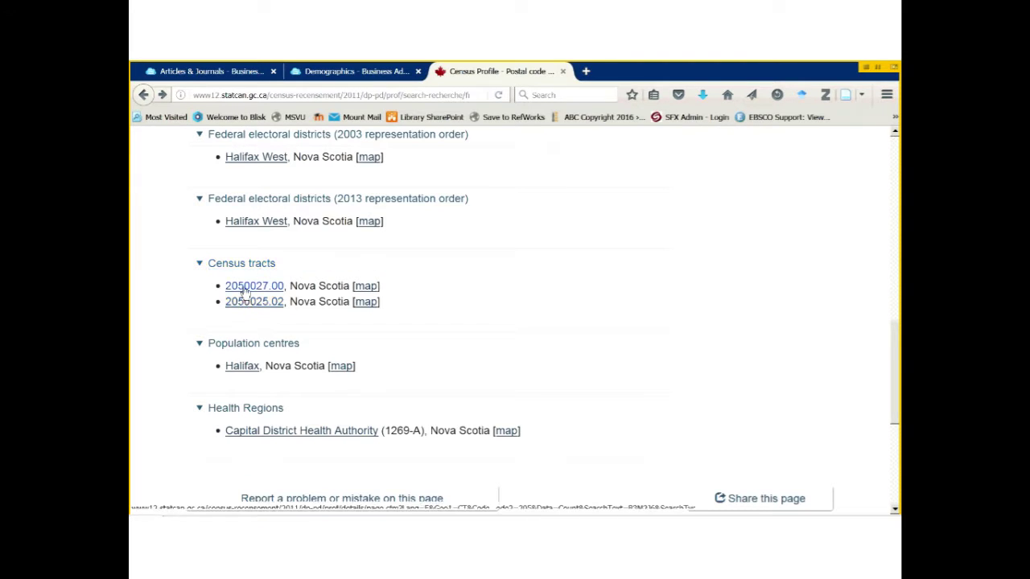
{"action": "left_click", "coordinate": [245, 287]}
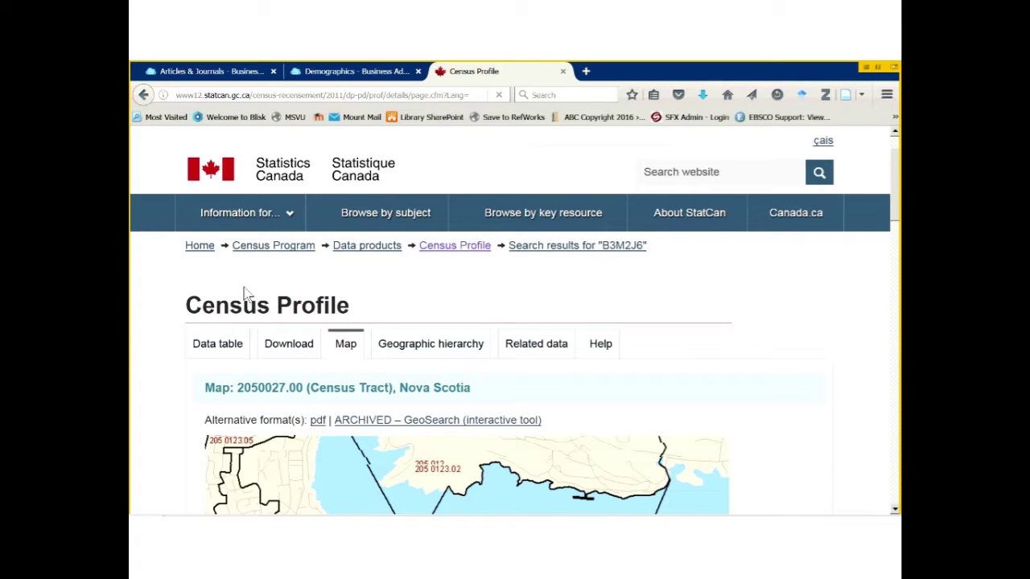
{"action": "scroll", "coordinate": [244, 294], "scroll_direction": "down", "scroll_amount": 5}
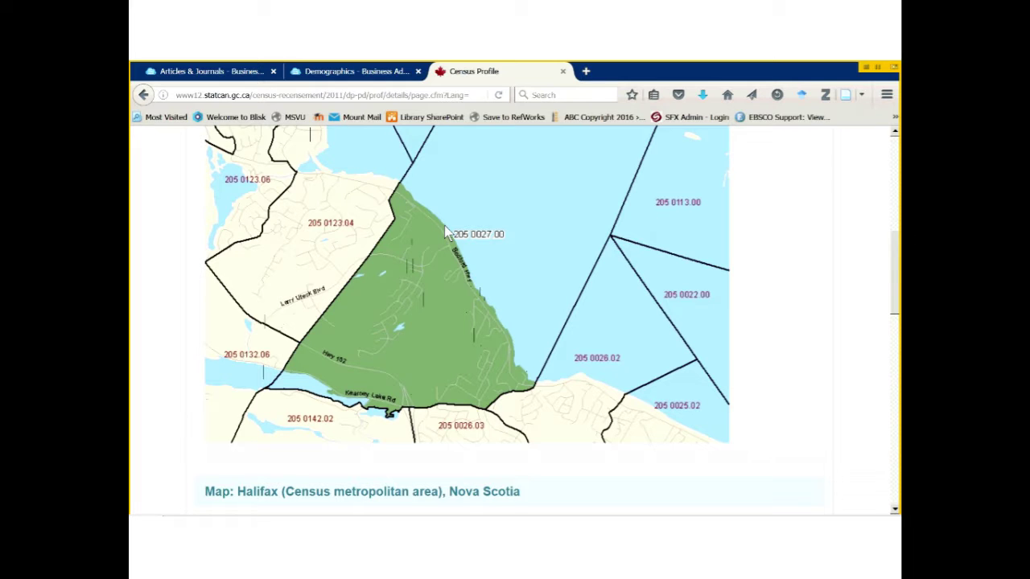
{"action": "scroll", "coordinate": [418, 226], "scroll_direction": "up", "scroll_amount": 3}
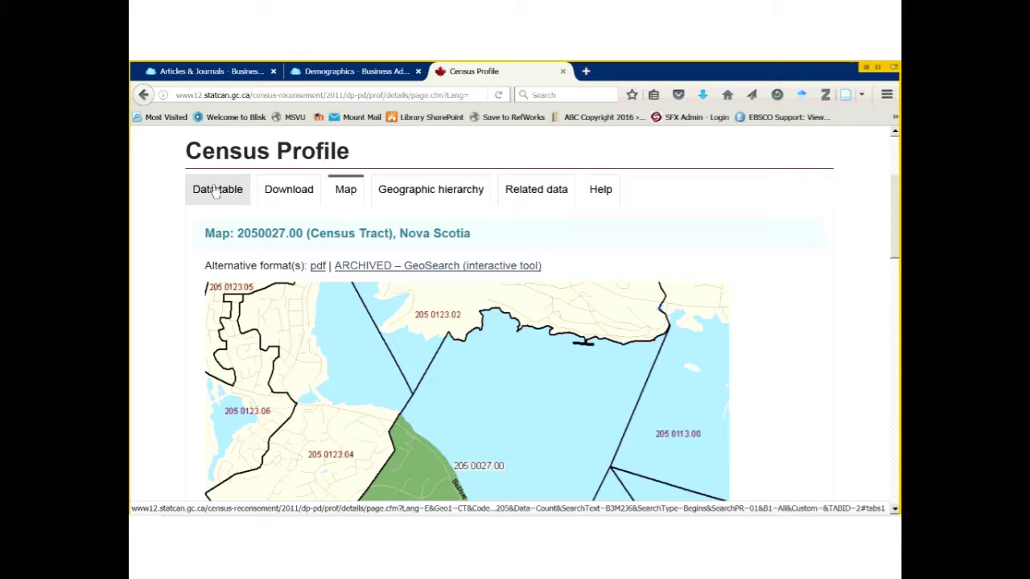
Step: Show the census tract's data table and review its selectable views and the comparison with Halifax (CMA)
{"action": "left_click", "coordinate": [216, 191]}
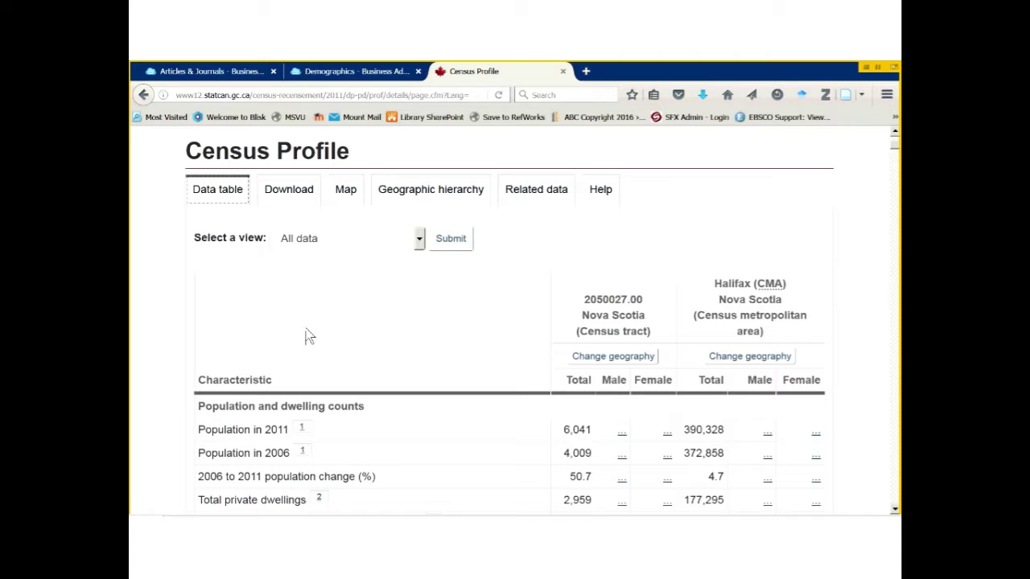
{"action": "left_click", "coordinate": [342, 242]}
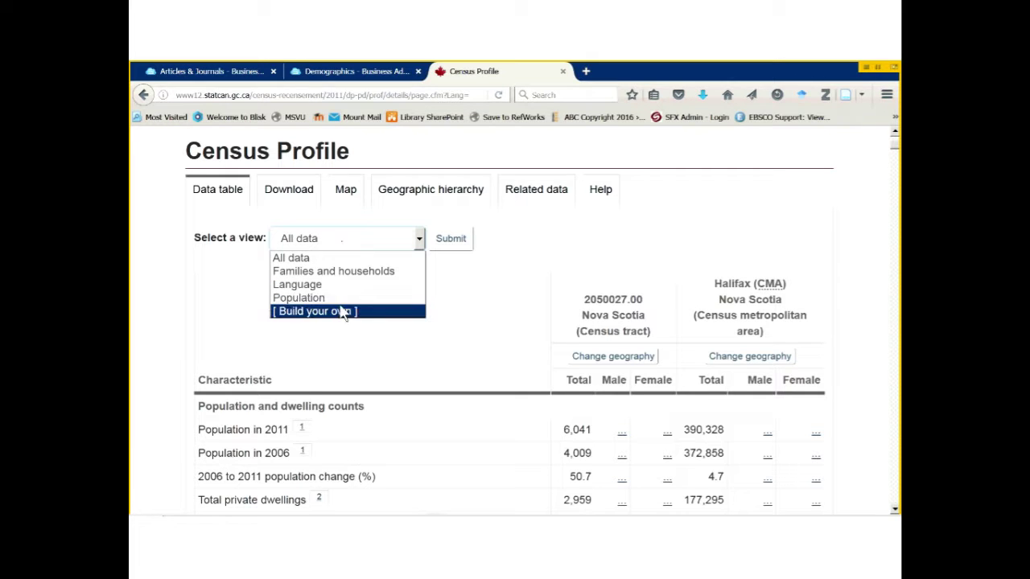
{"action": "left_click", "coordinate": [230, 294]}
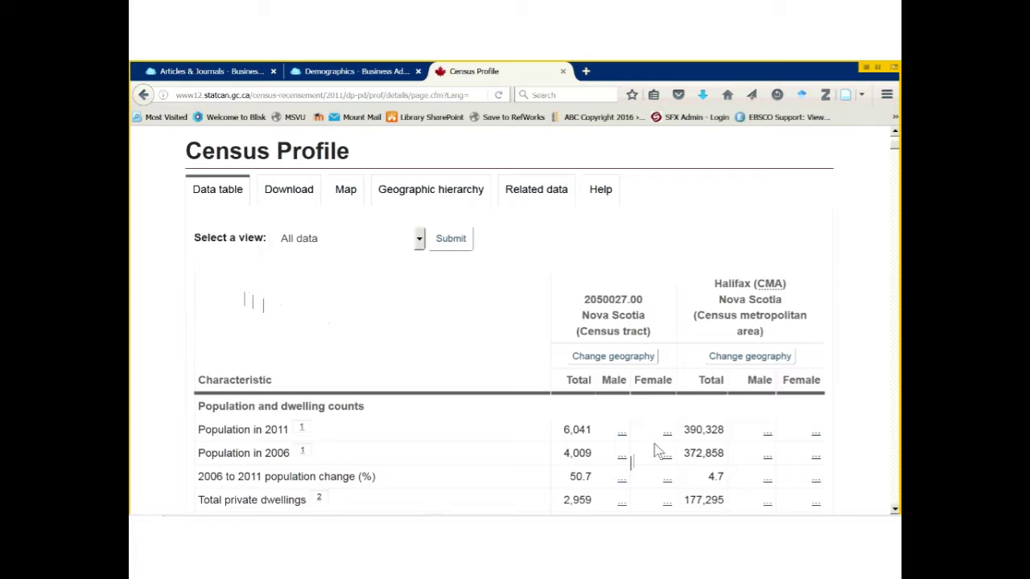
{"action": "scroll", "coordinate": [494, 400], "scroll_direction": "down", "scroll_amount": 2}
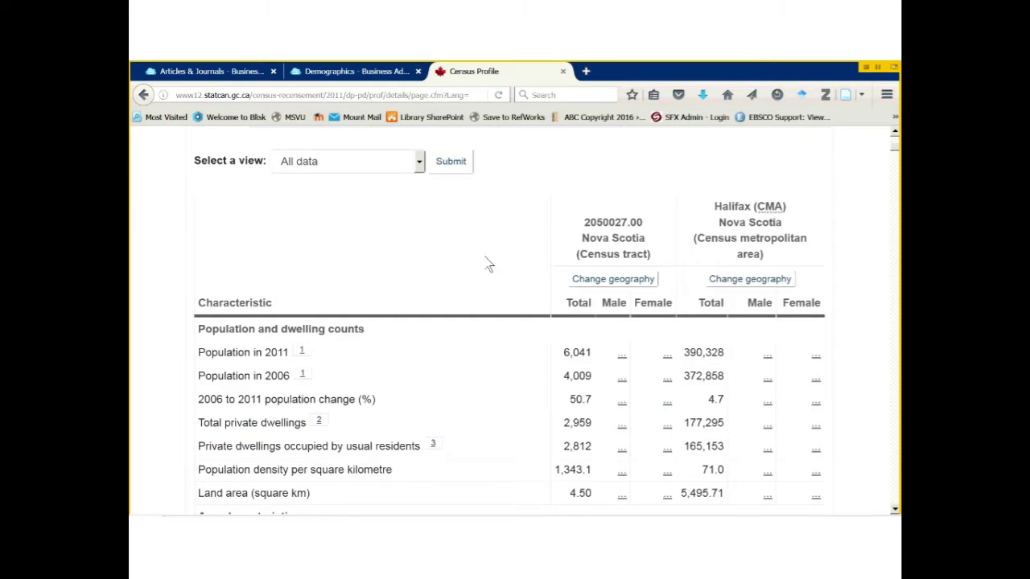
{"action": "scroll", "coordinate": [499, 234], "scroll_direction": "up", "scroll_amount": 2}
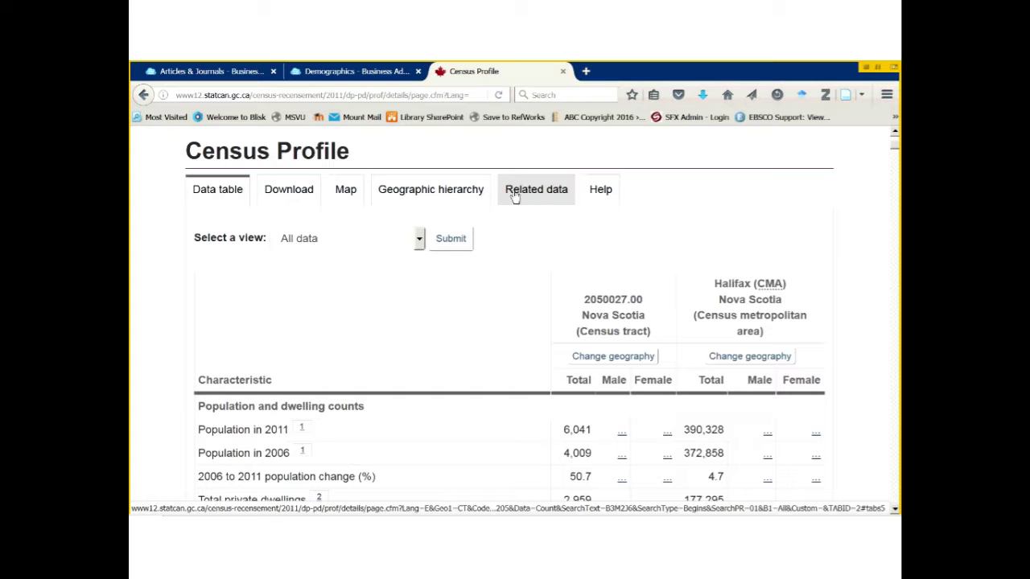
Step: Show the related data for census tract 2050027.00 and open its 2011 NHS Profile
{"action": "left_click", "coordinate": [542, 198]}
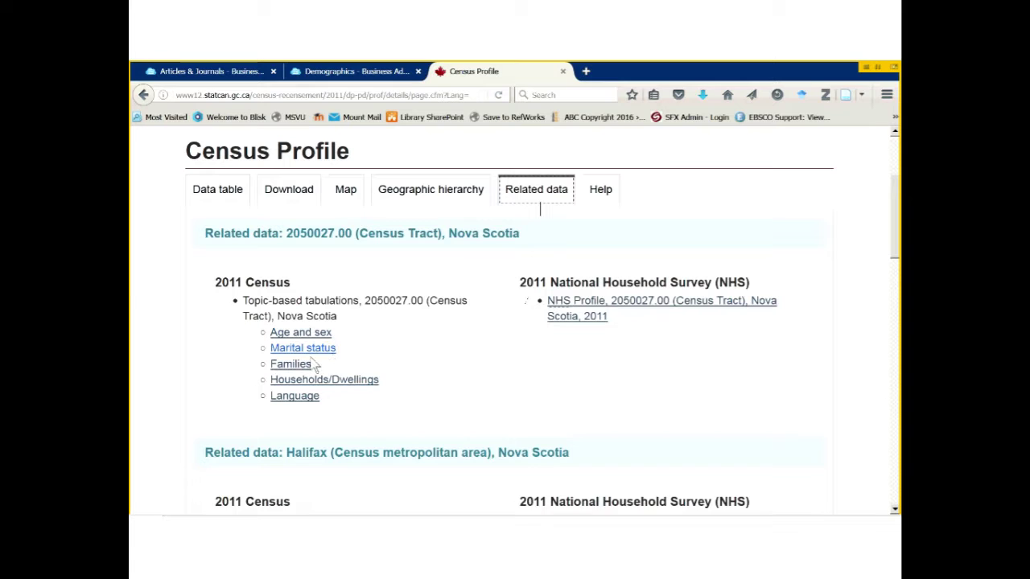
{"action": "left_click", "coordinate": [295, 397]}
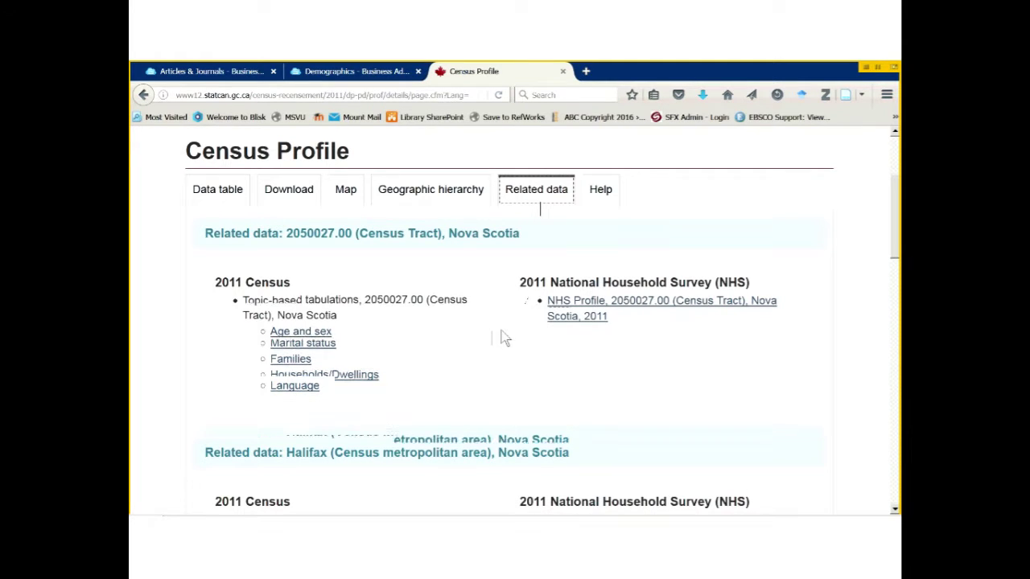
{"action": "scroll", "coordinate": [503, 338], "scroll_direction": "down", "scroll_amount": 2}
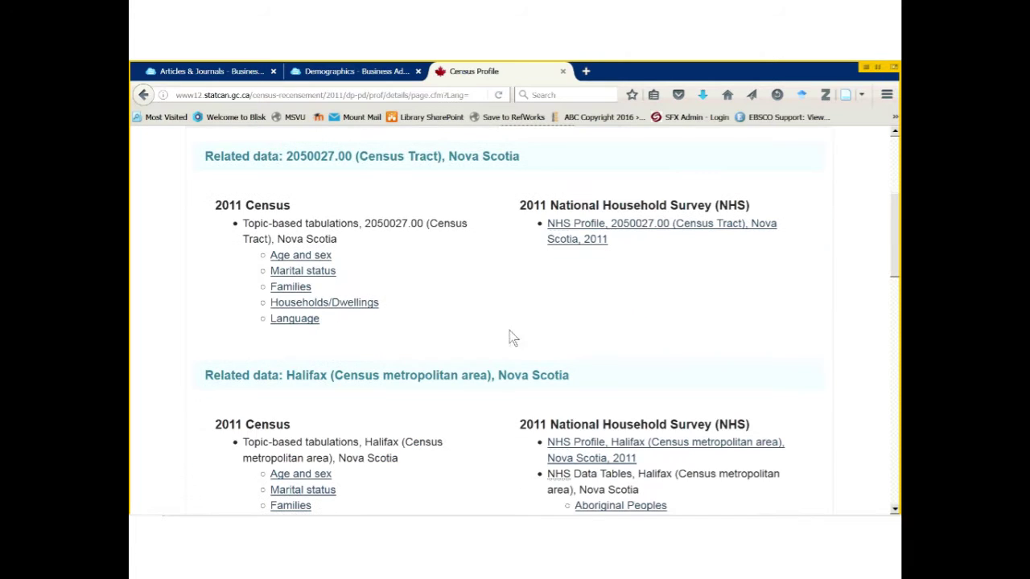
{"action": "left_click", "coordinate": [575, 234]}
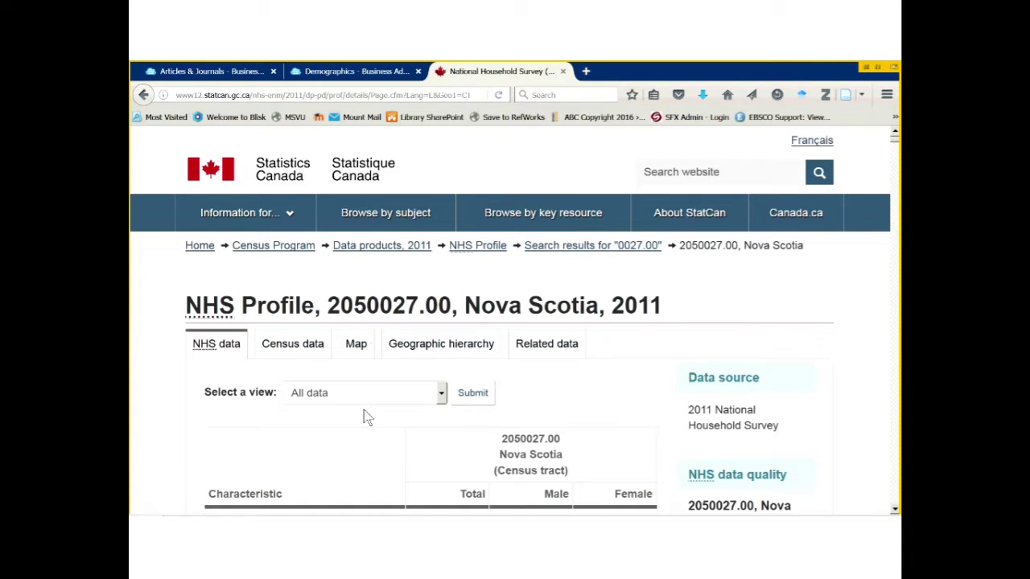
{"action": "scroll", "coordinate": [363, 409], "scroll_direction": "down", "scroll_amount": 2}
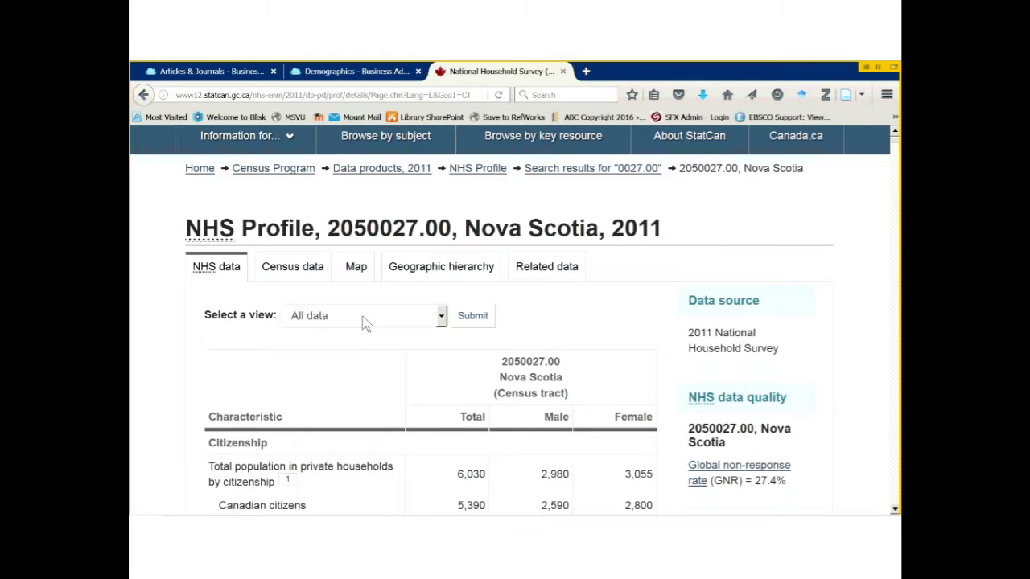
Step: Switch the NHS Profile data table to the Labour view
{"action": "left_click", "coordinate": [362, 322]}
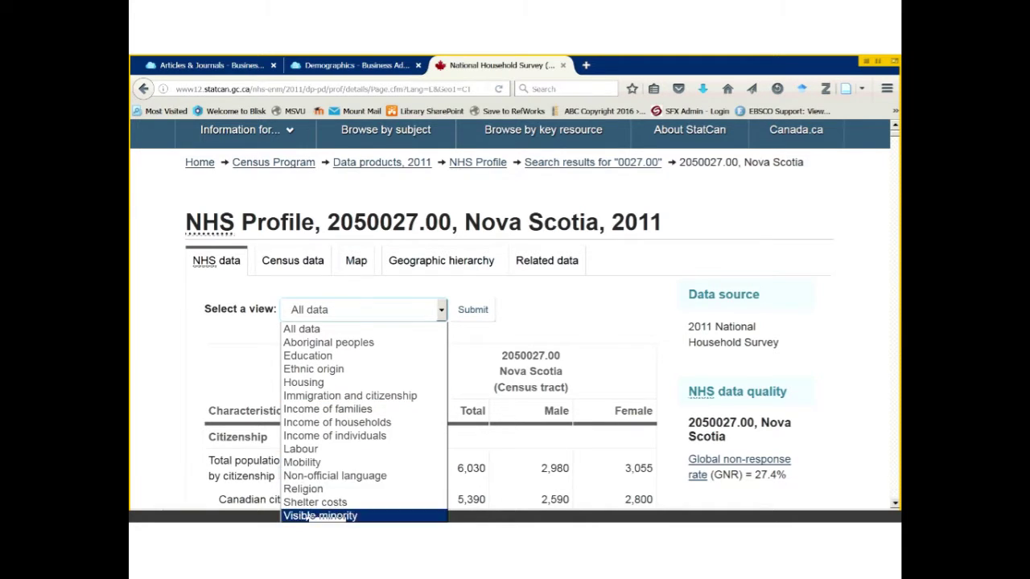
{"action": "left_click", "coordinate": [310, 451]}
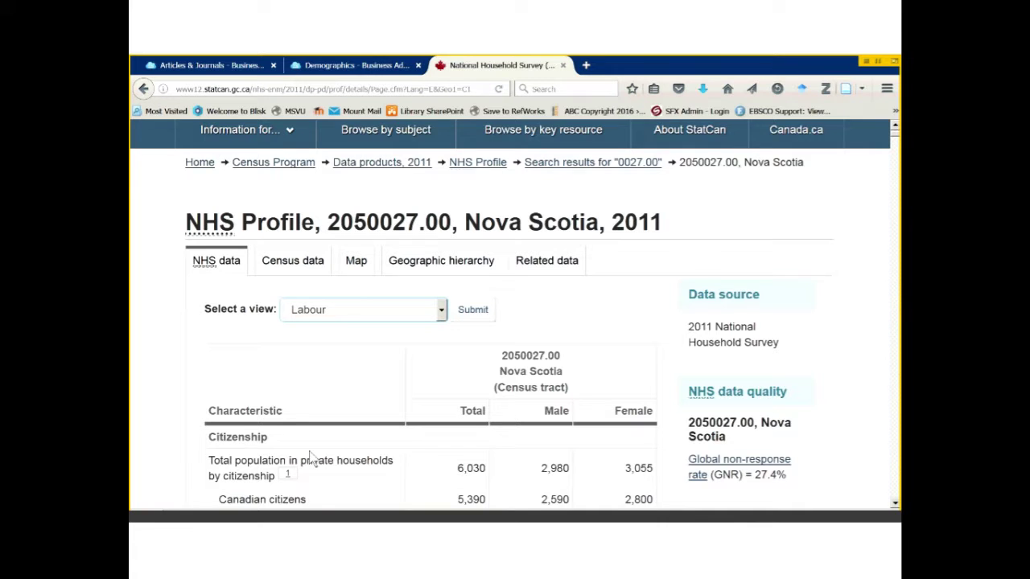
{"action": "scroll", "coordinate": [310, 456], "scroll_direction": "down", "scroll_amount": 2}
{"action": "left_click", "coordinate": [475, 240]}
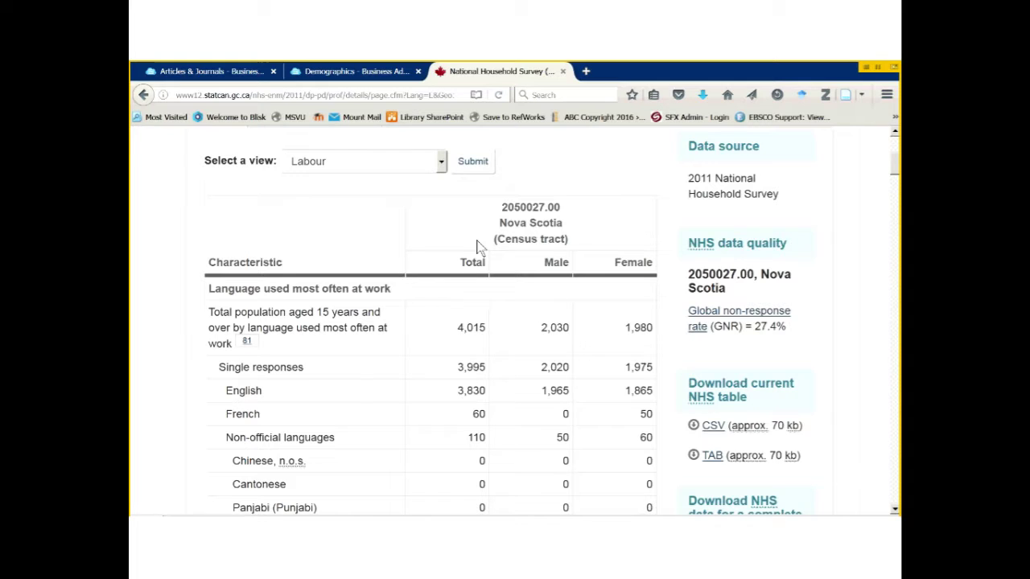
Step: Return to the guide's Demographics page, open the 2011 Census Profile in another tab and activate its place name search field
{"action": "left_click", "coordinate": [333, 74]}
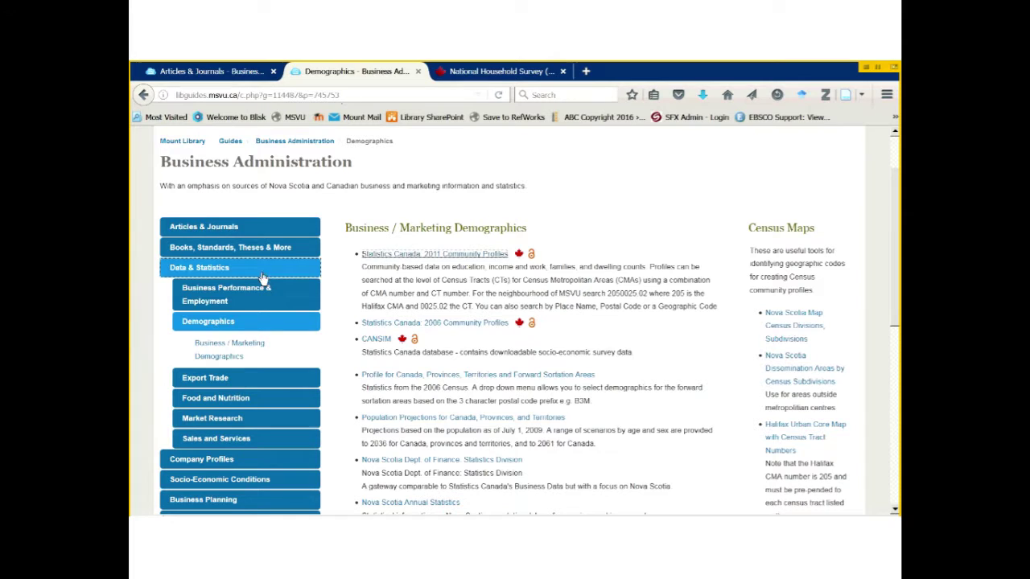
{"action": "left_click", "coordinate": [208, 327]}
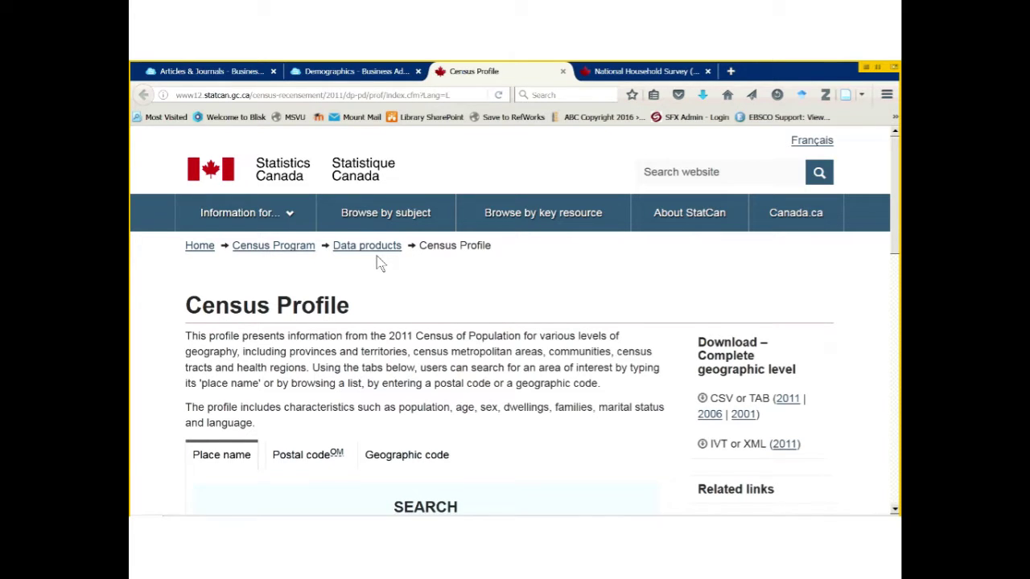
{"action": "scroll", "coordinate": [380, 264], "scroll_direction": "down", "scroll_amount": 2}
{"action": "left_click", "coordinate": [338, 389]}
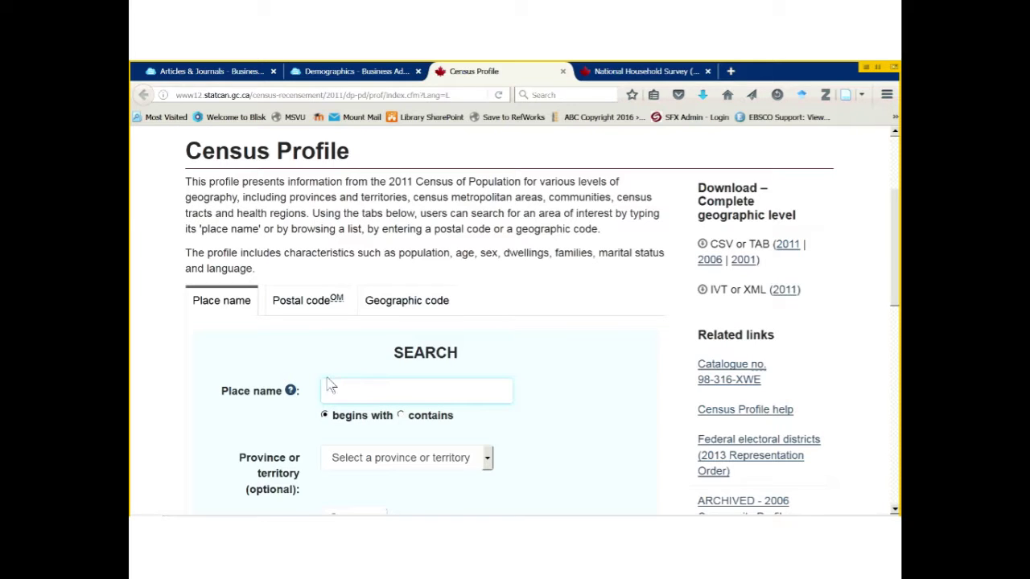
{"action": "left_click", "coordinate": [329, 387]}
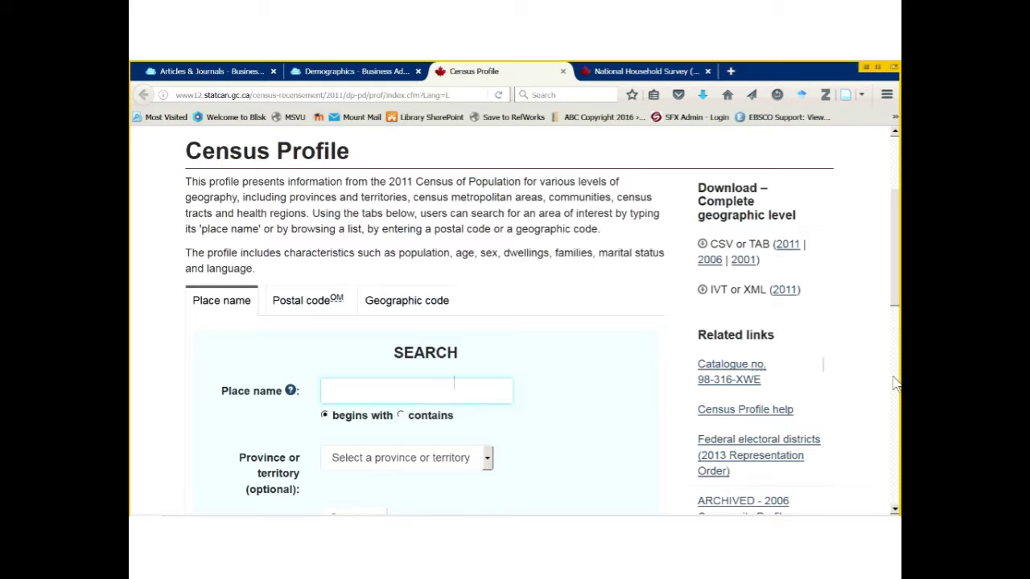
Step: Go back to the National Household Survey profile and review the list of available data views
{"action": "left_click", "coordinate": [373, 74]}
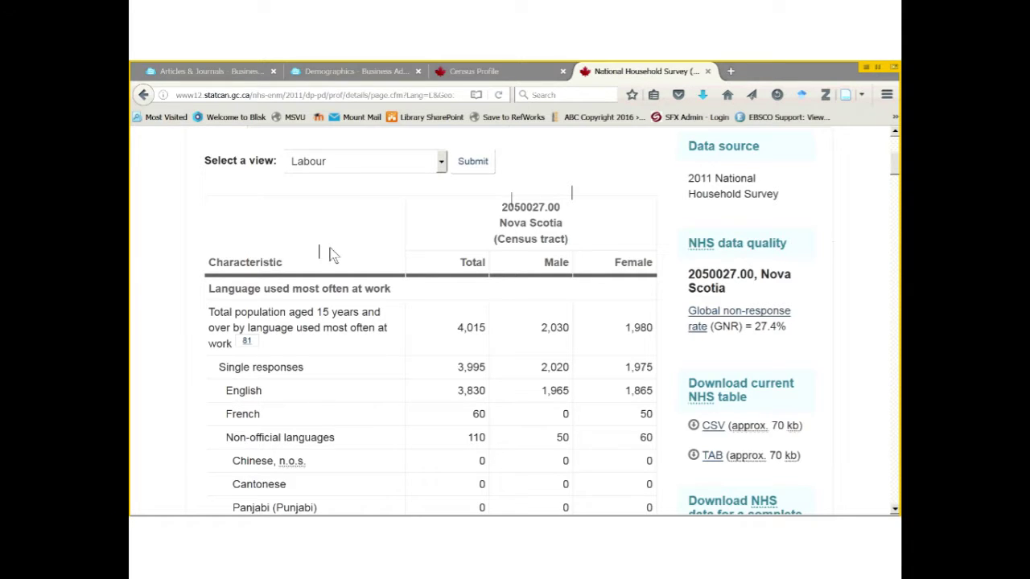
{"action": "left_click", "coordinate": [362, 165]}
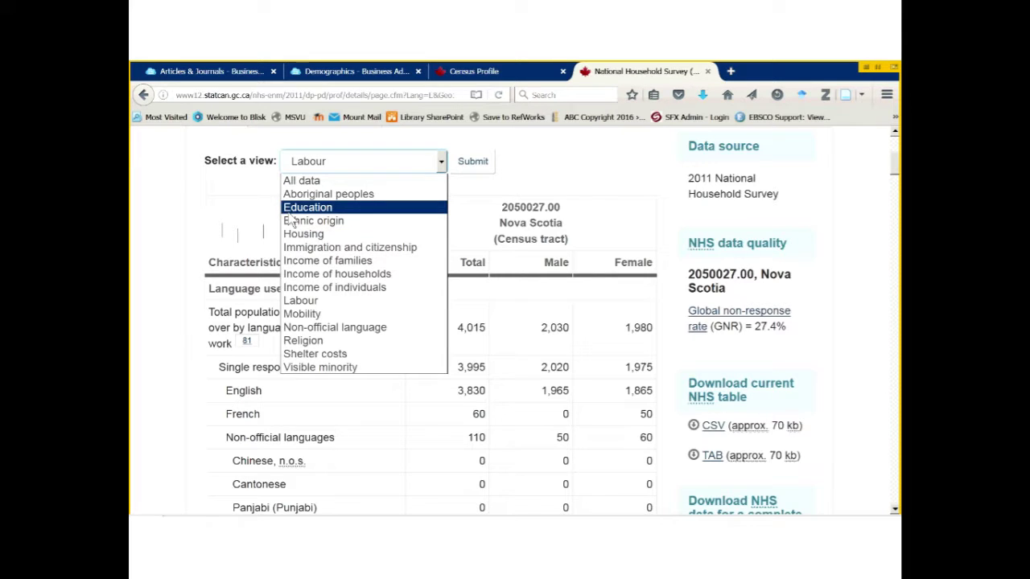
{"action": "left_click", "coordinate": [231, 228]}
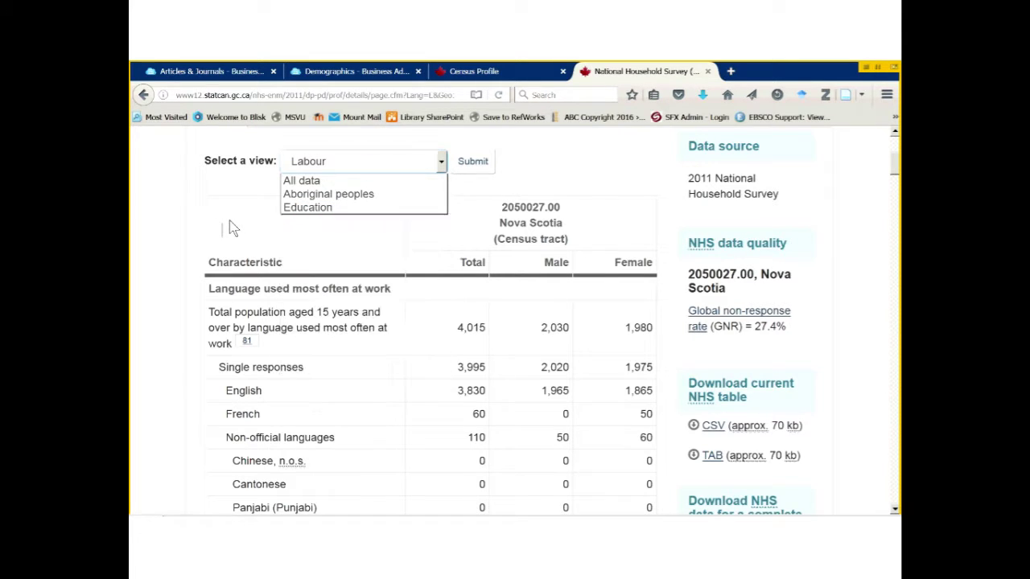
Step: Switch the NHS Profile table to the Income of households view and review the household income ranges
{"action": "left_click", "coordinate": [343, 165]}
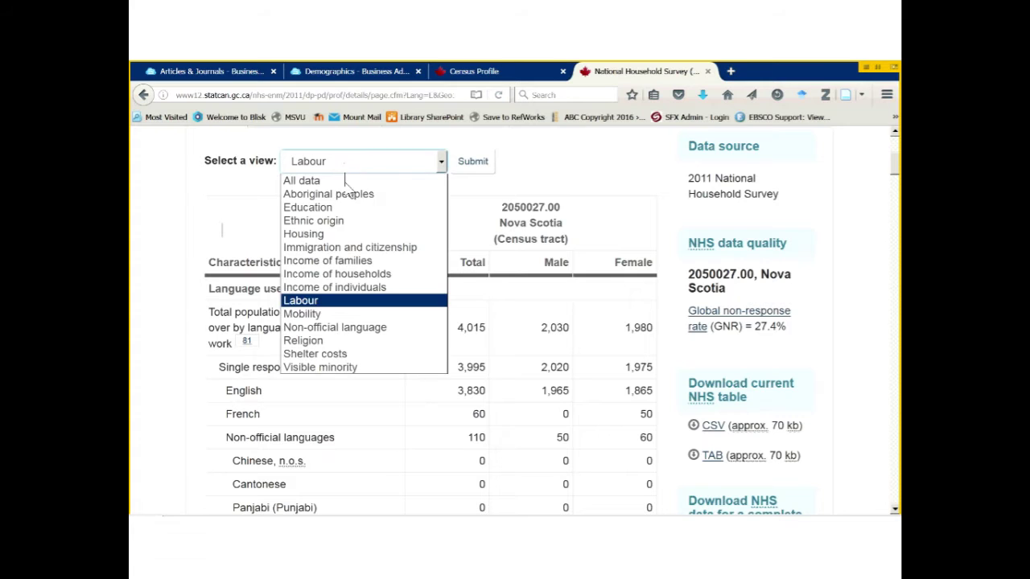
{"action": "left_click", "coordinate": [318, 278]}
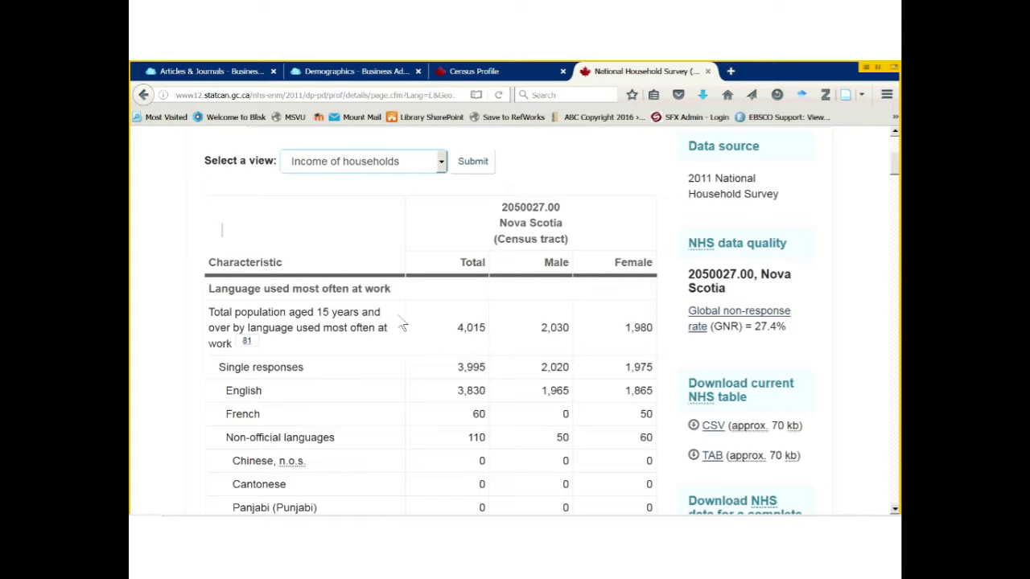
{"action": "left_click", "coordinate": [475, 163]}
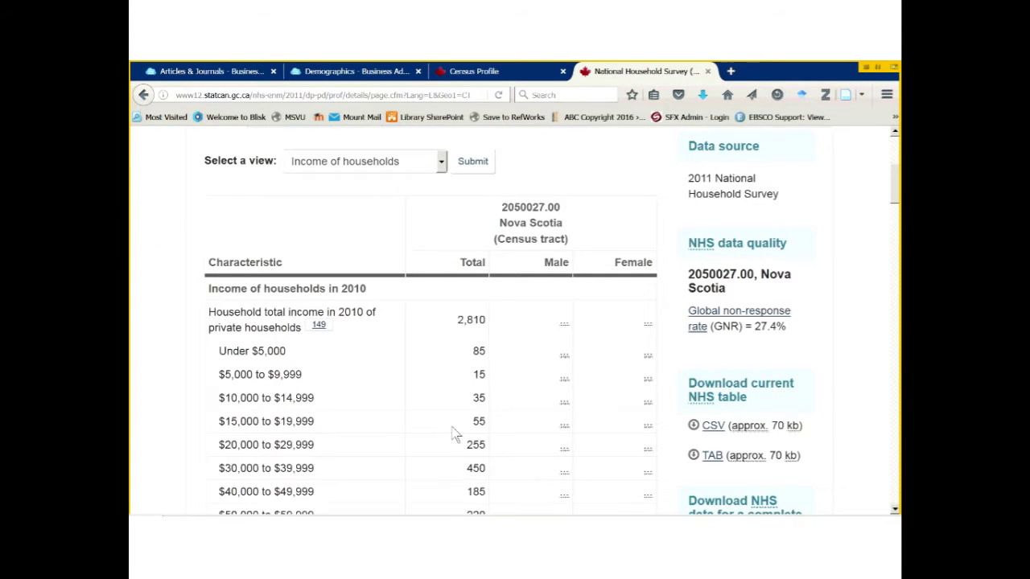
{"action": "scroll", "coordinate": [455, 435], "scroll_direction": "down", "scroll_amount": 3}
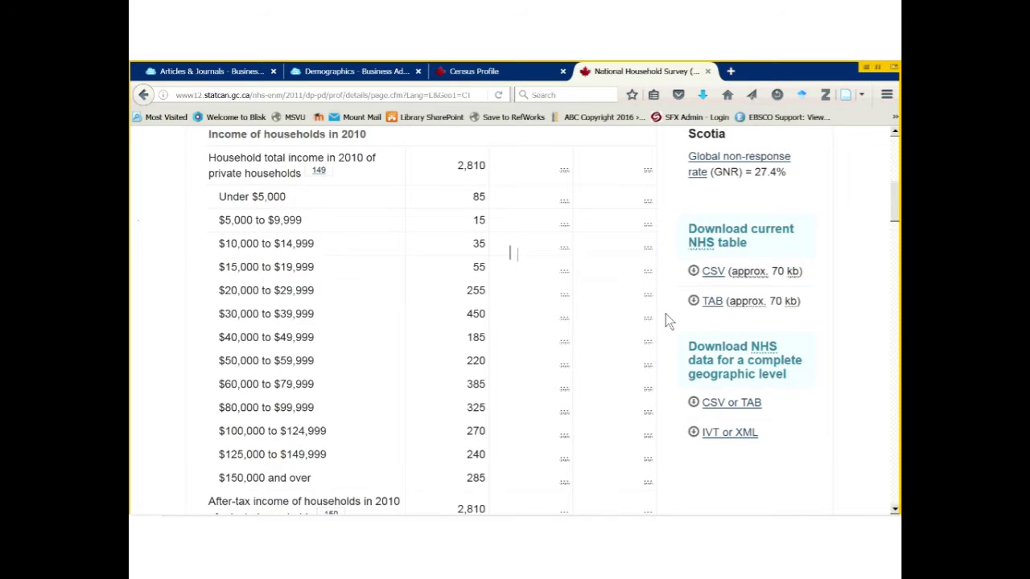
{"action": "scroll", "coordinate": [668, 314], "scroll_direction": "up", "scroll_amount": 5}
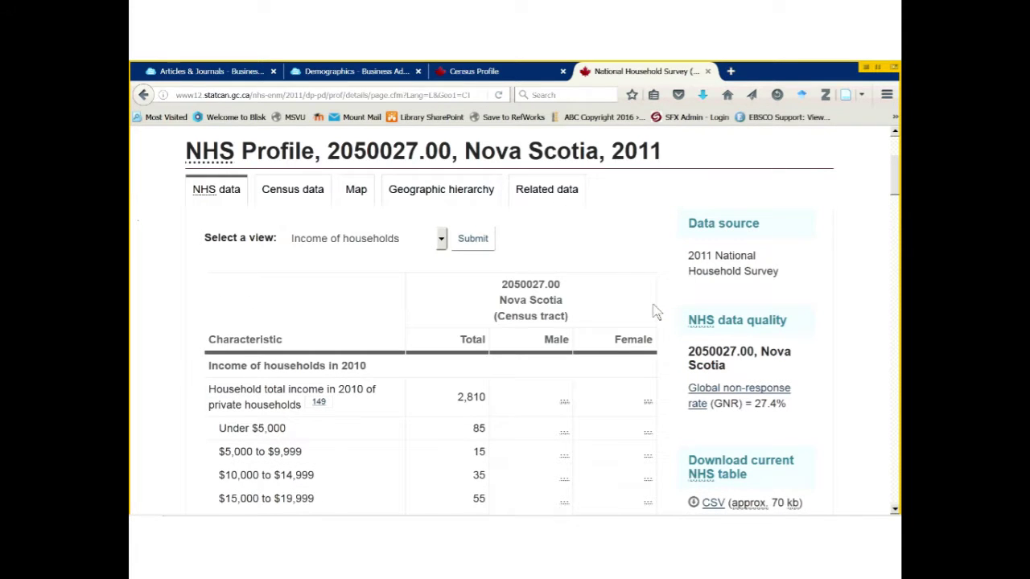
Step: Show the related data for census tract 2050027.00 in the NHS Profile
{"action": "left_click", "coordinate": [541, 197]}
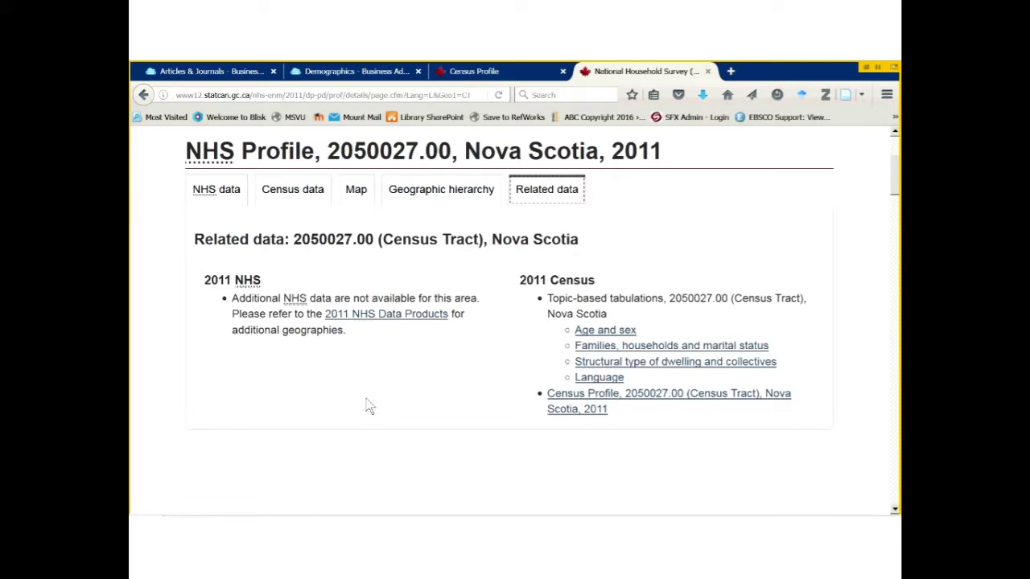
{"action": "scroll", "coordinate": [367, 406], "scroll_direction": "up", "scroll_amount": 2}
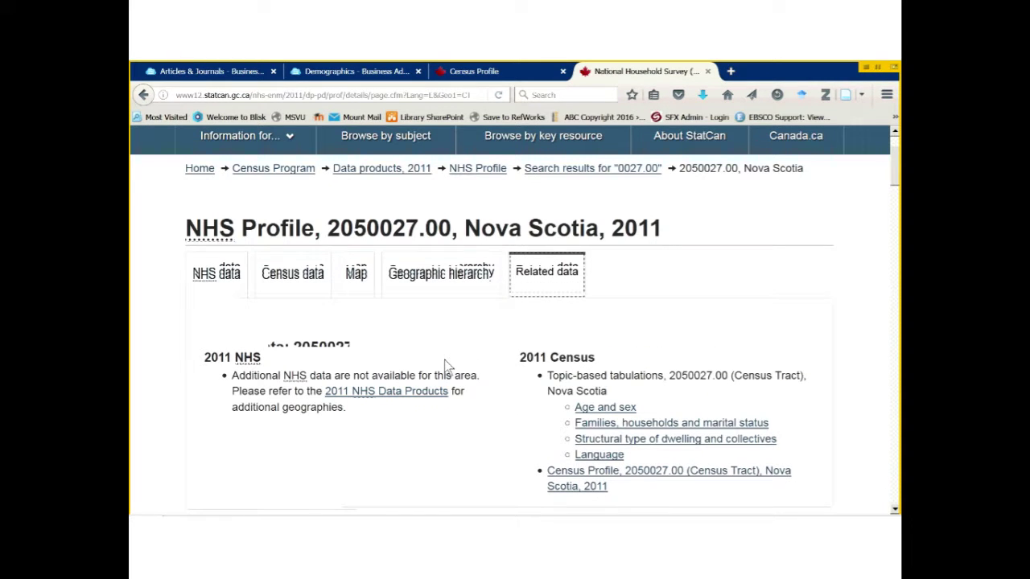
{"action": "scroll", "coordinate": [445, 359], "scroll_direction": "up", "scroll_amount": 2}
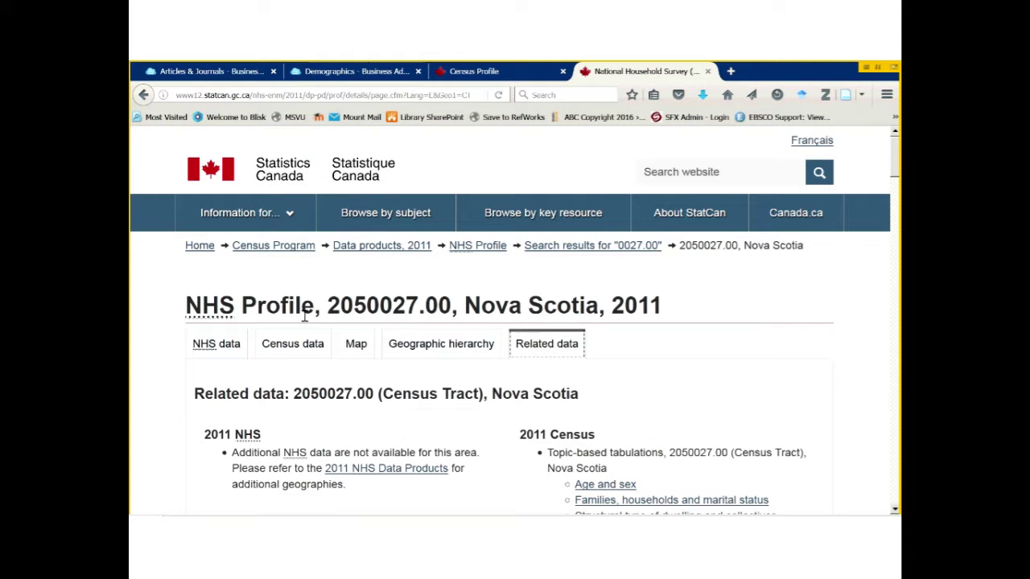
Step: Go to the Statistics Canada home page and open The Daily
{"action": "left_click", "coordinate": [268, 169]}
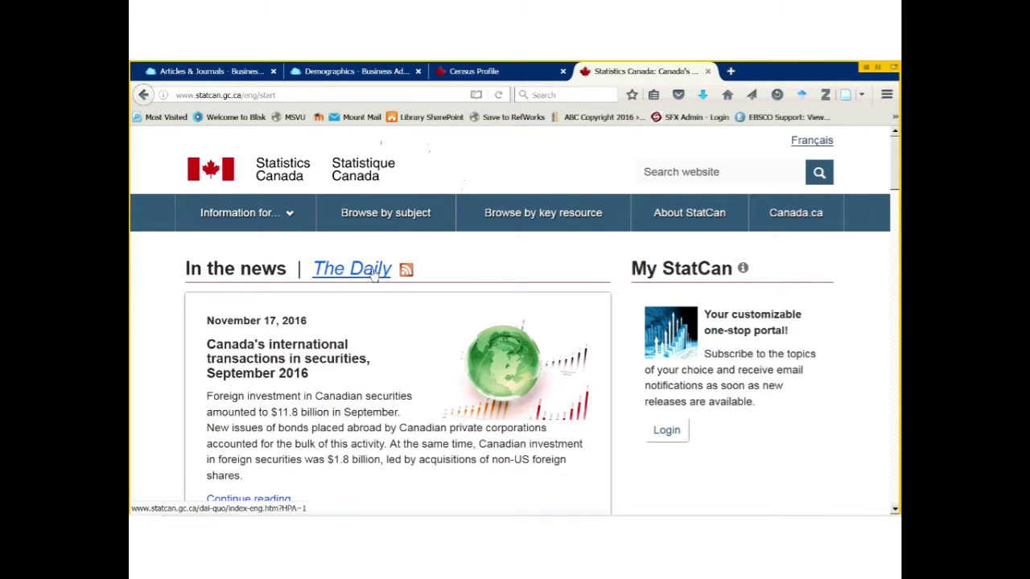
{"action": "left_click", "coordinate": [364, 271]}
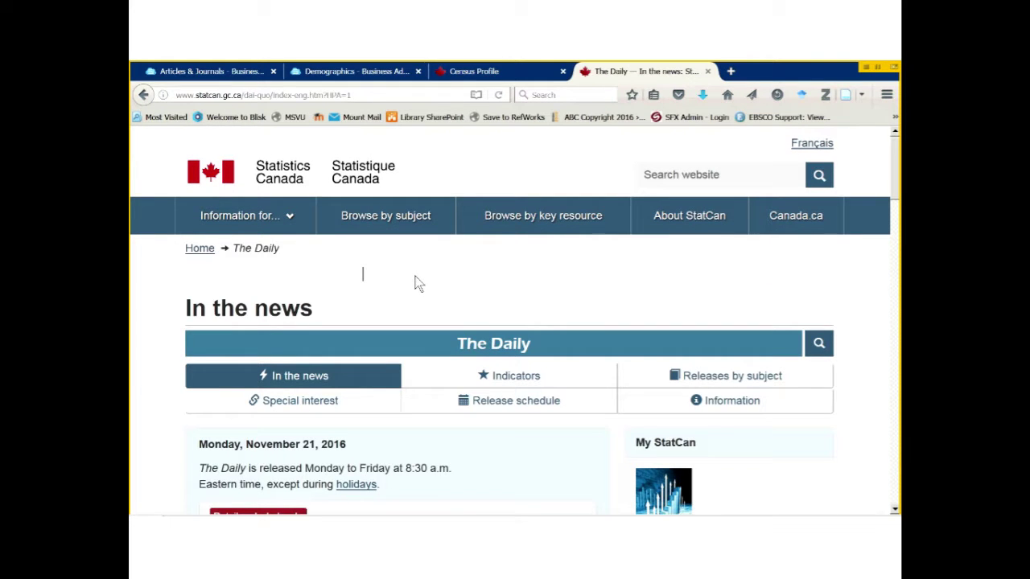
{"action": "scroll", "coordinate": [412, 274], "scroll_direction": "down", "scroll_amount": 2}
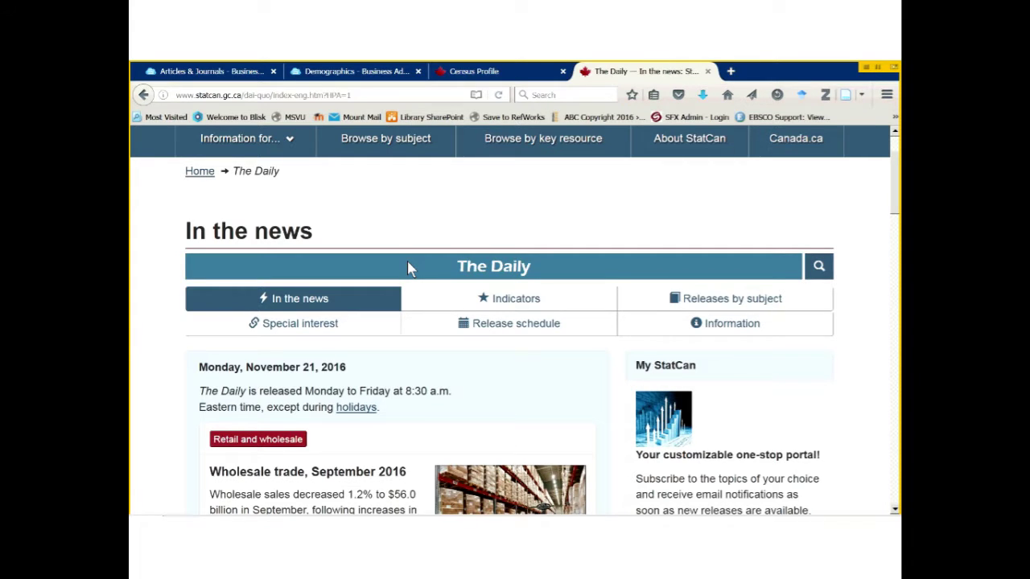
Step: Search The Daily for "retail sales" and look through the latest results
{"action": "left_click", "coordinate": [819, 269]}
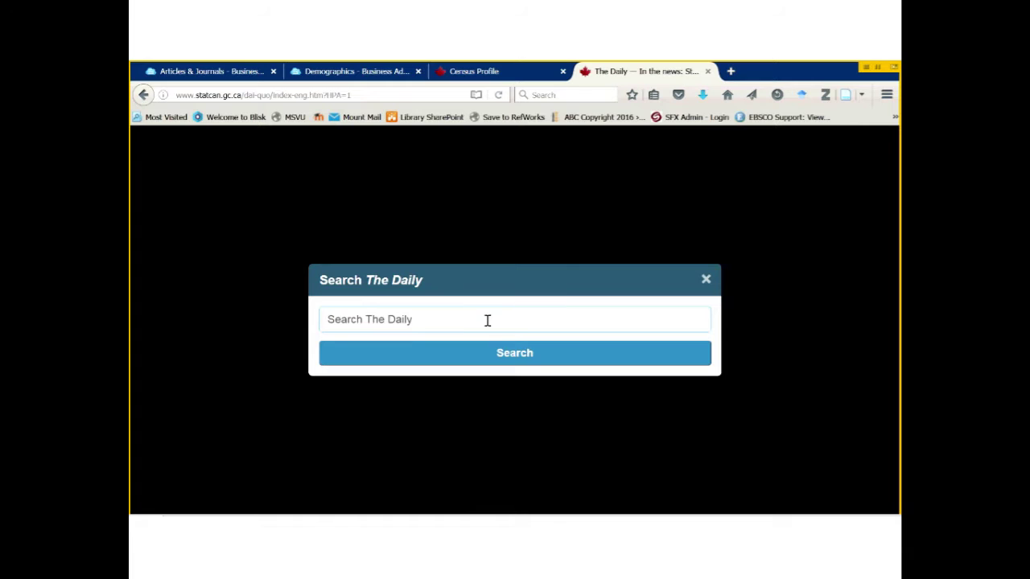
{"action": "type", "text": "retail sales"}
{"action": "key", "text": "Return"}
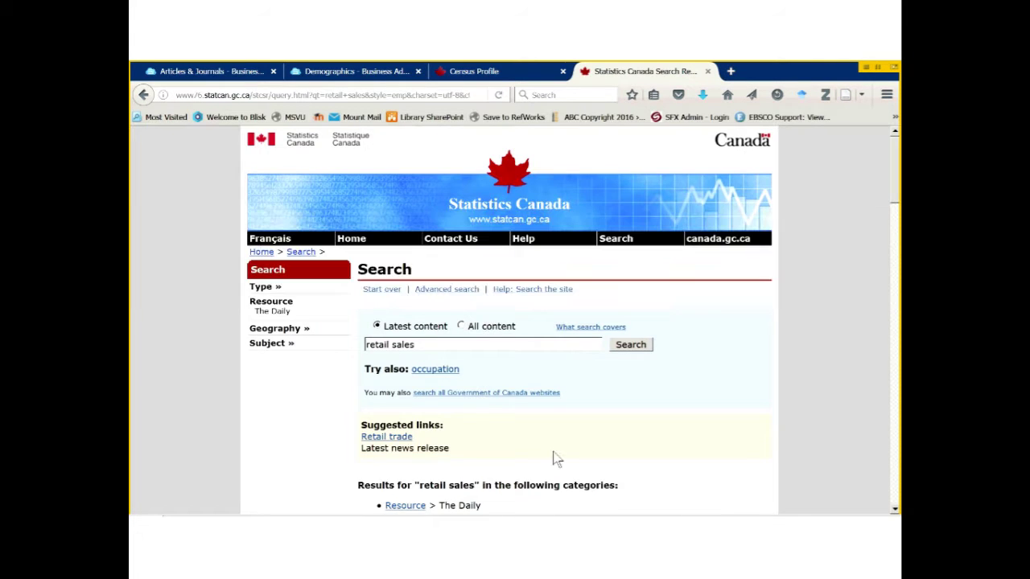
{"action": "scroll", "coordinate": [555, 459], "scroll_direction": "down", "scroll_amount": 2}
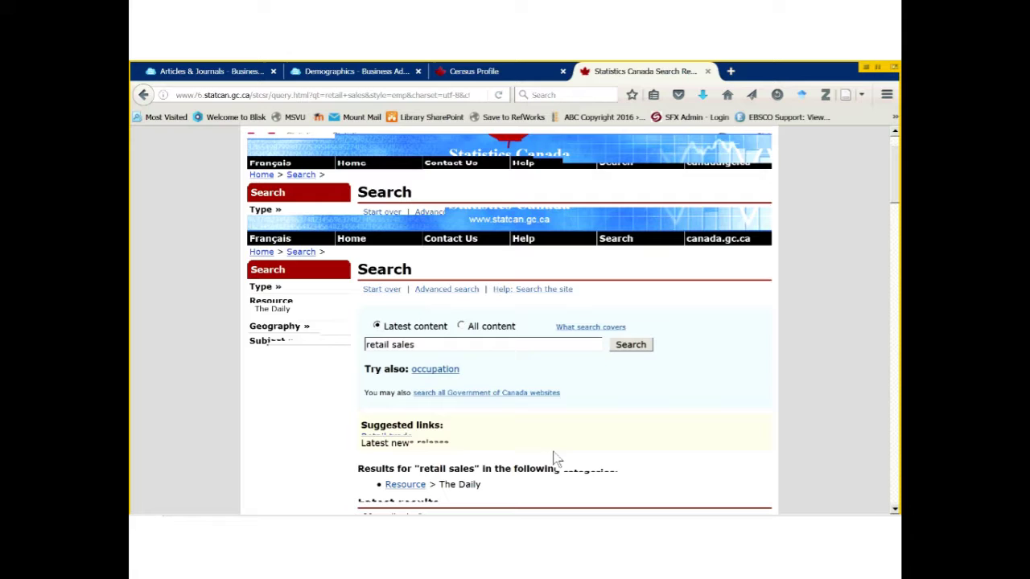
{"action": "scroll", "coordinate": [556, 458], "scroll_direction": "down", "scroll_amount": 3}
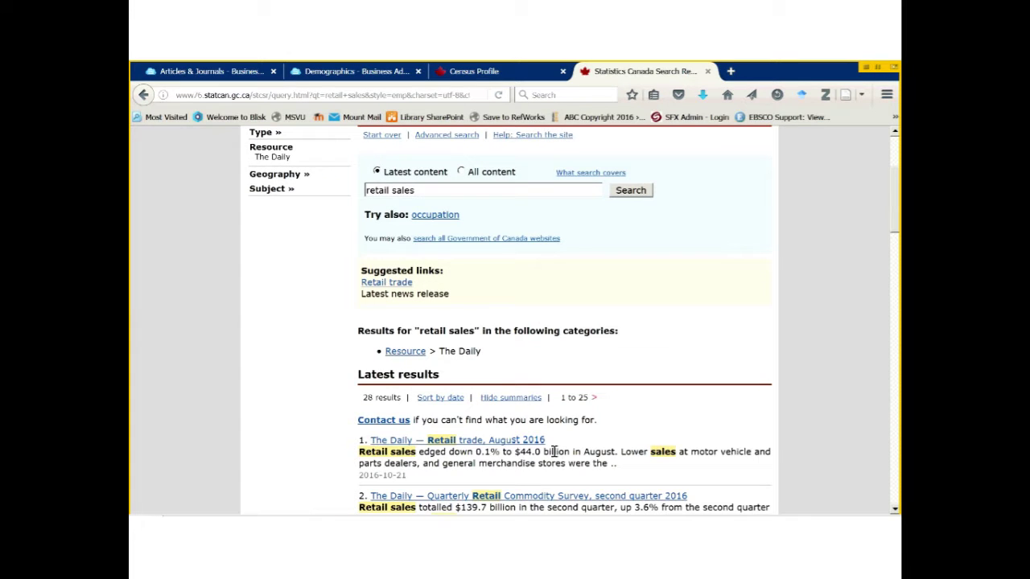
{"action": "scroll", "coordinate": [555, 459], "scroll_direction": "down", "scroll_amount": 2}
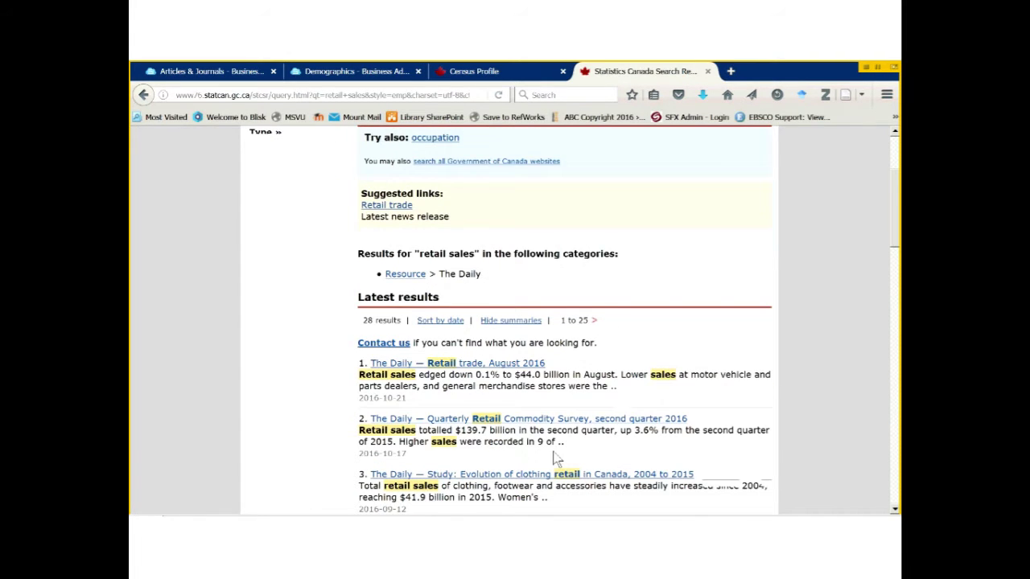
{"action": "scroll", "coordinate": [554, 459], "scroll_direction": "down", "scroll_amount": 2}
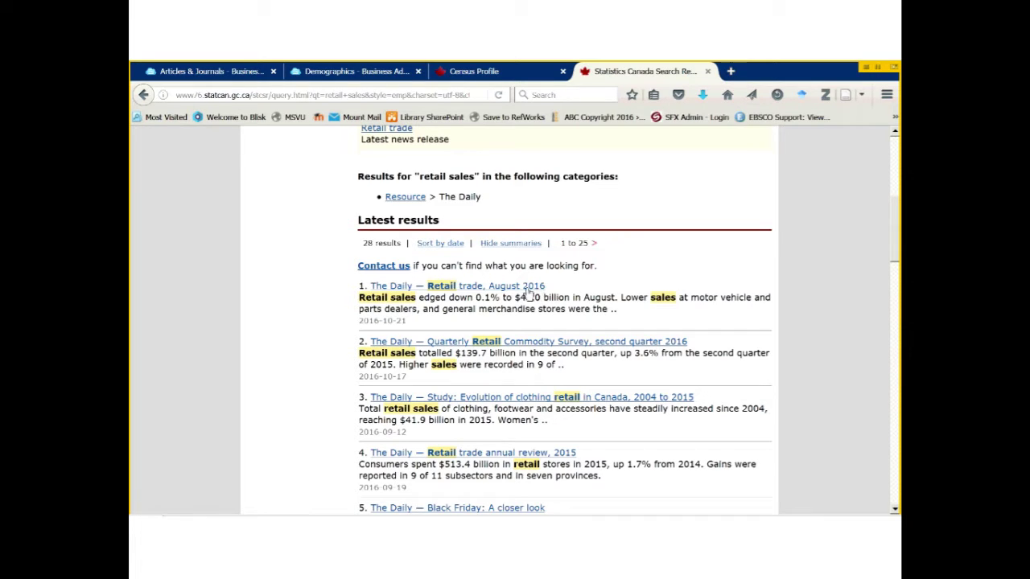
Step: Open The Daily's "Retail trade, August 2016" release and read through its article text
{"action": "left_click", "coordinate": [462, 286]}
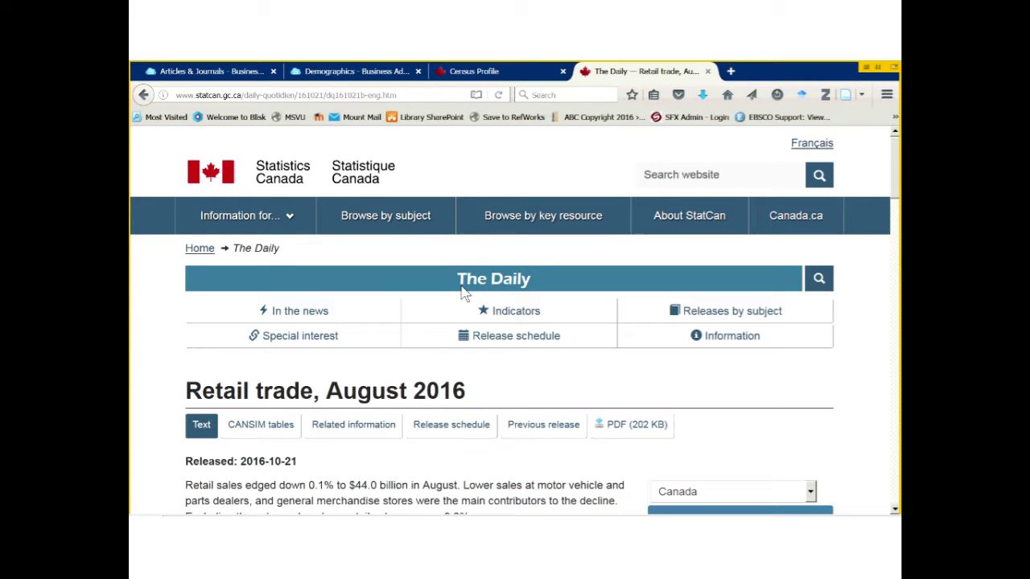
{"action": "scroll", "coordinate": [463, 294], "scroll_direction": "down", "scroll_amount": 2}
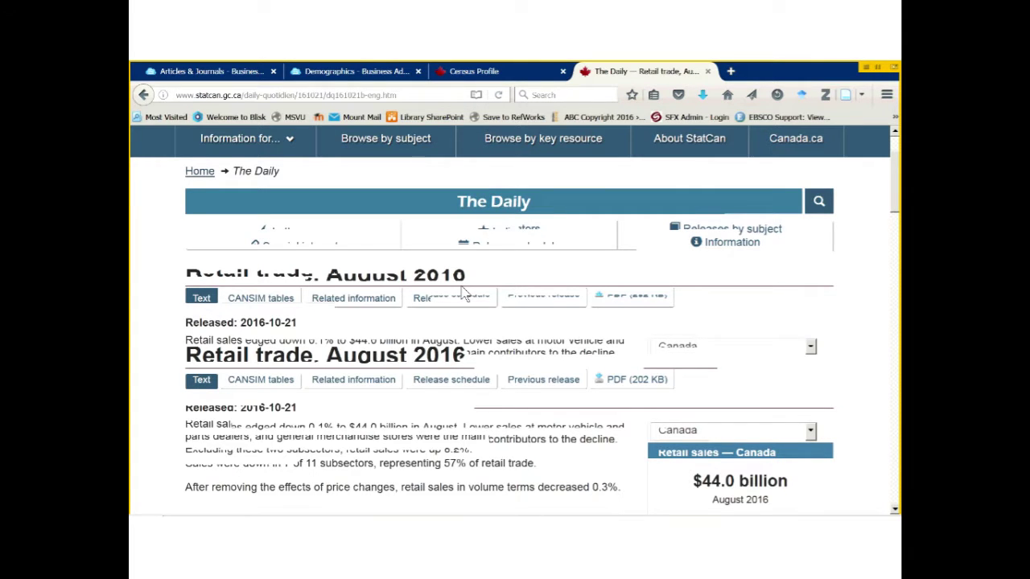
{"action": "scroll", "coordinate": [463, 294], "scroll_direction": "down", "scroll_amount": 3}
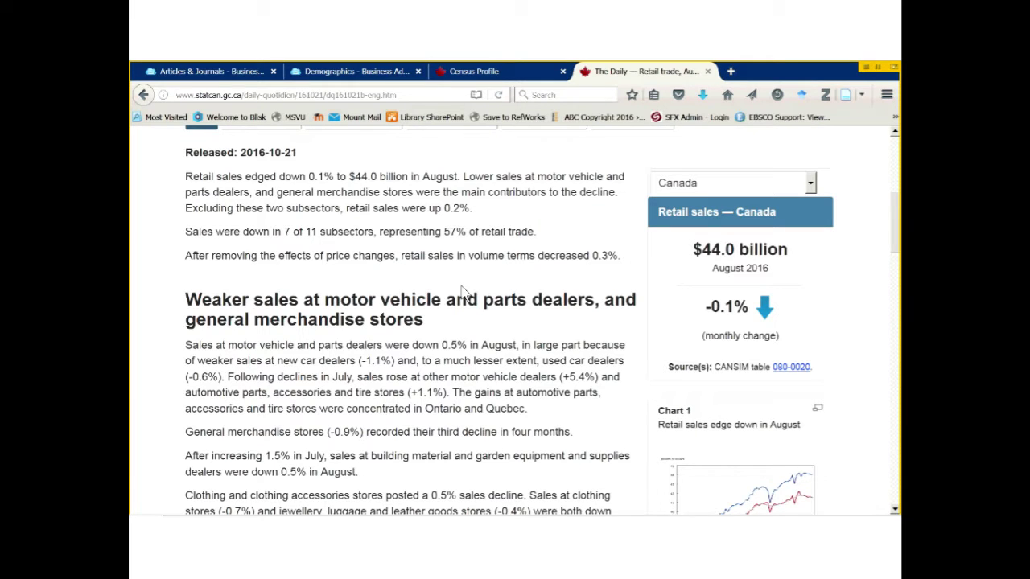
{"action": "scroll", "coordinate": [462, 292], "scroll_direction": "down", "scroll_amount": 2}
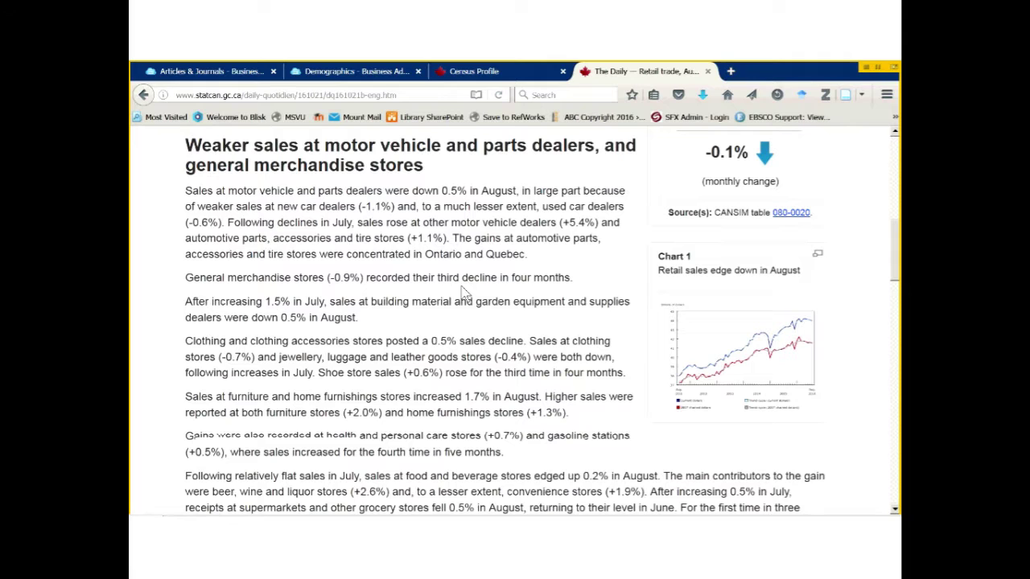
{"action": "scroll", "coordinate": [464, 292], "scroll_direction": "down", "scroll_amount": 5}
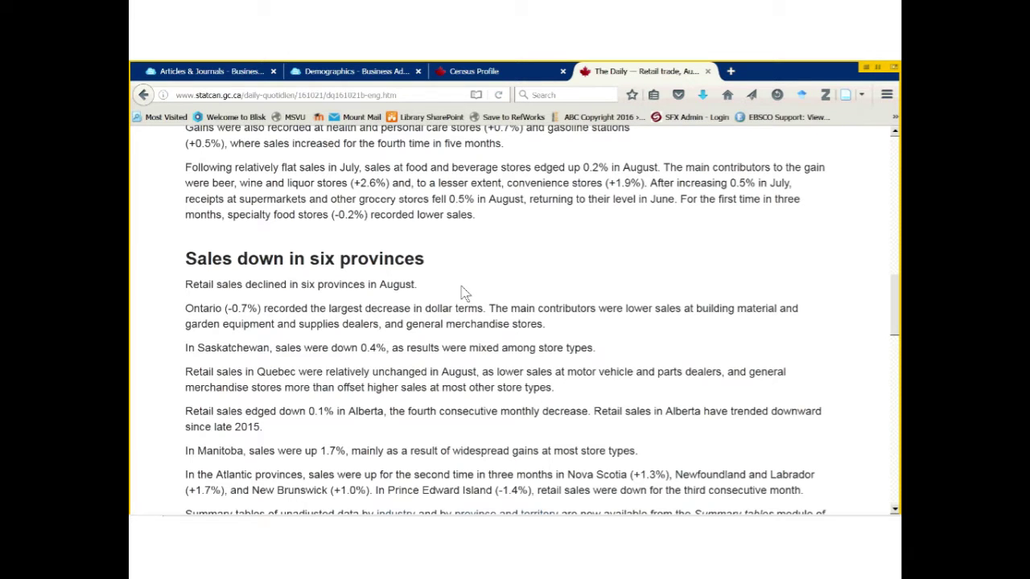
{"action": "scroll", "coordinate": [464, 294], "scroll_direction": "up", "scroll_amount": 2}
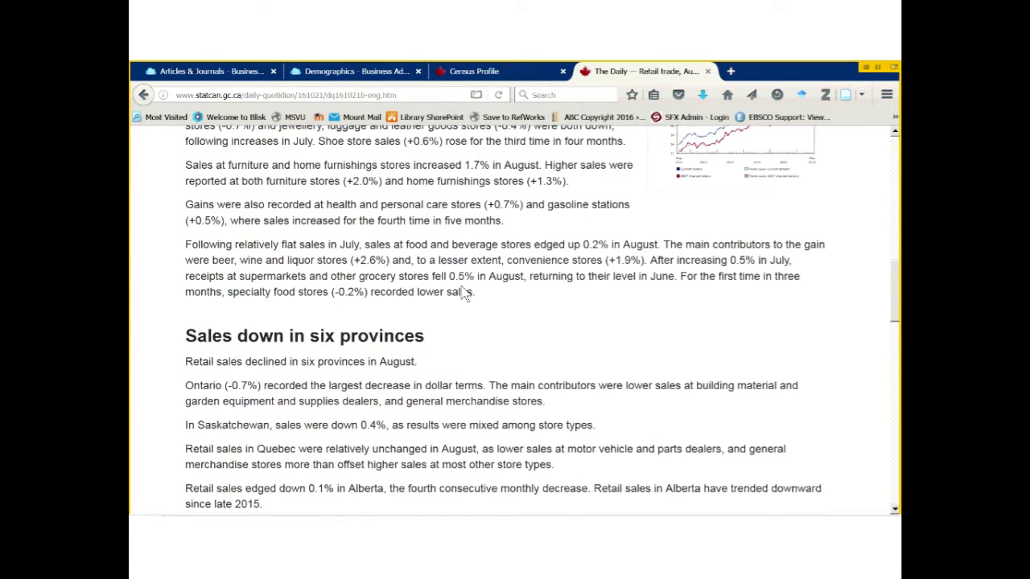
{"action": "scroll", "coordinate": [403, 338], "scroll_direction": "up", "scroll_amount": 10}
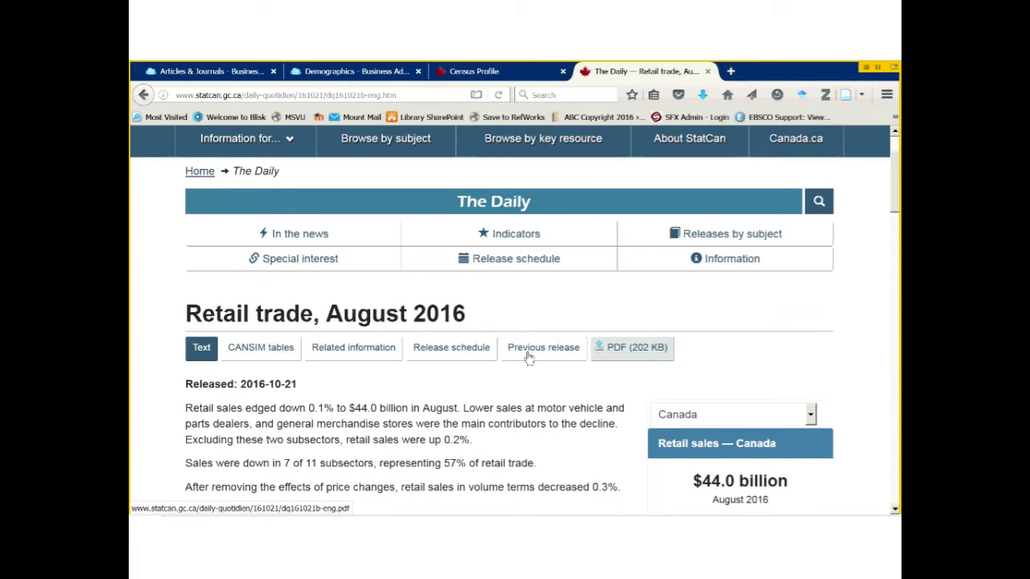
Step: List the release's CANSIM tables and open table 080-0020, monthly retail trade sales by NAICS
{"action": "left_click", "coordinate": [259, 357]}
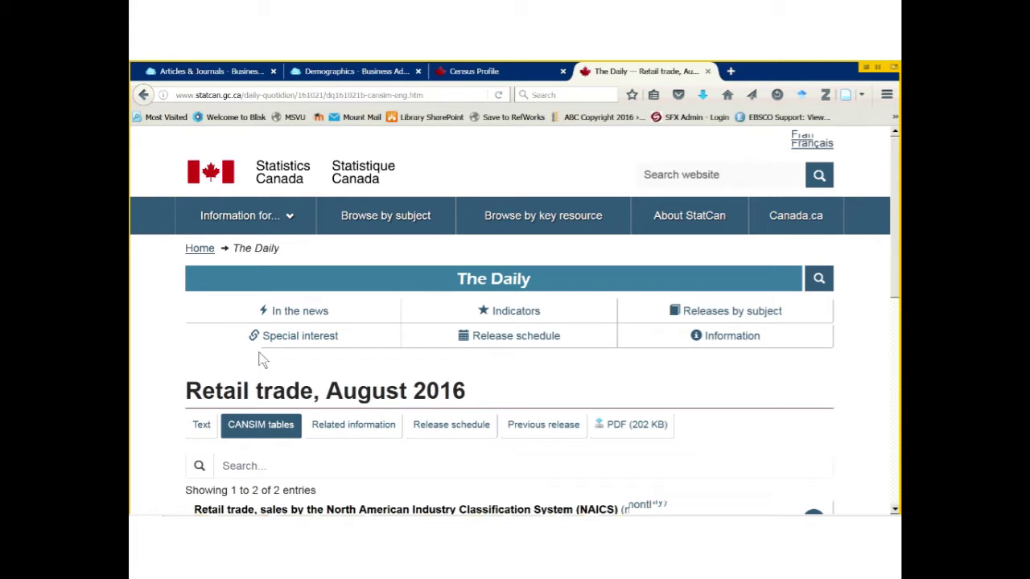
{"action": "scroll", "coordinate": [260, 360], "scroll_direction": "down", "scroll_amount": 2}
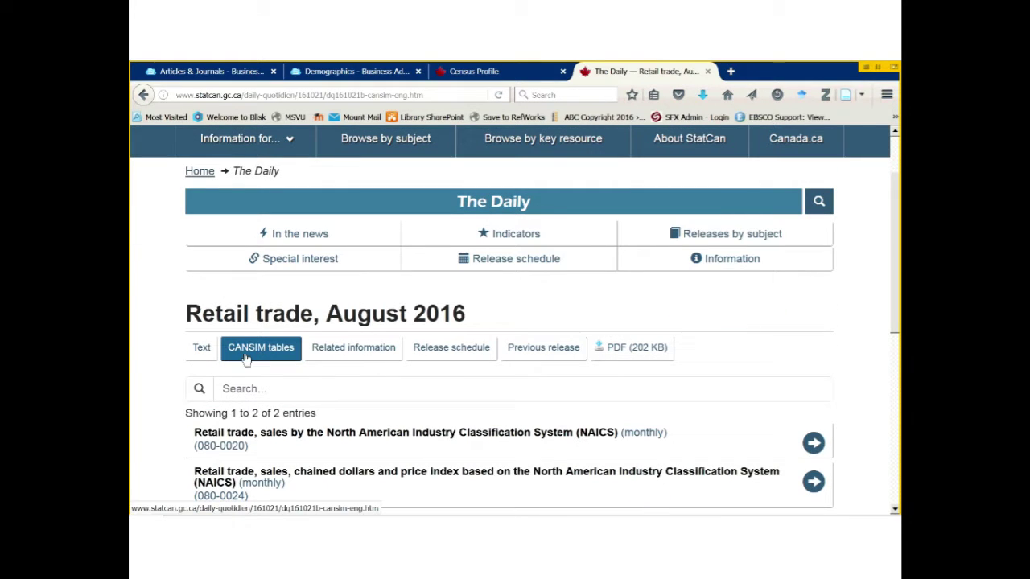
{"action": "scroll", "coordinate": [151, 362], "scroll_direction": "down", "scroll_amount": 2}
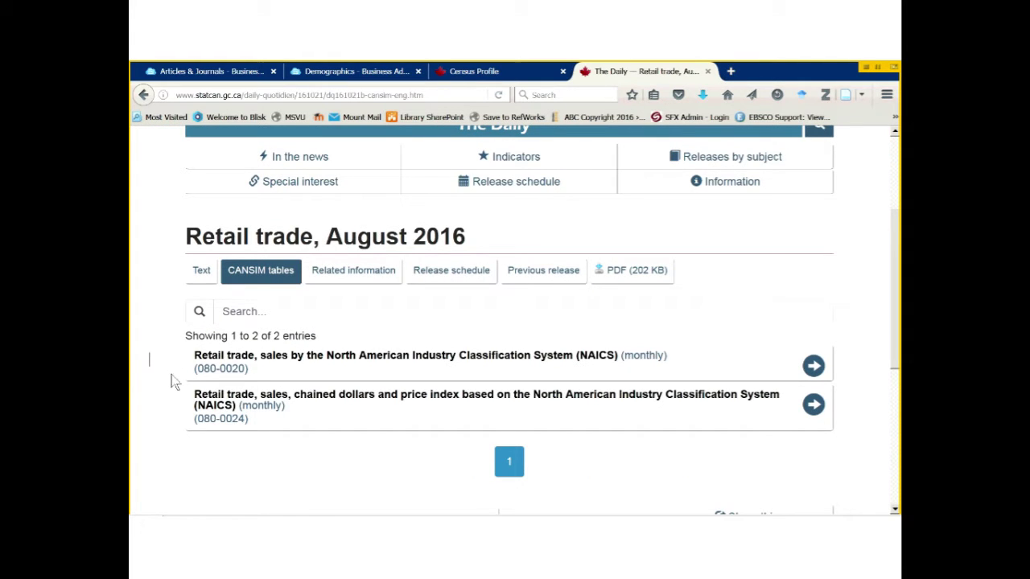
{"action": "left_click", "coordinate": [222, 373]}
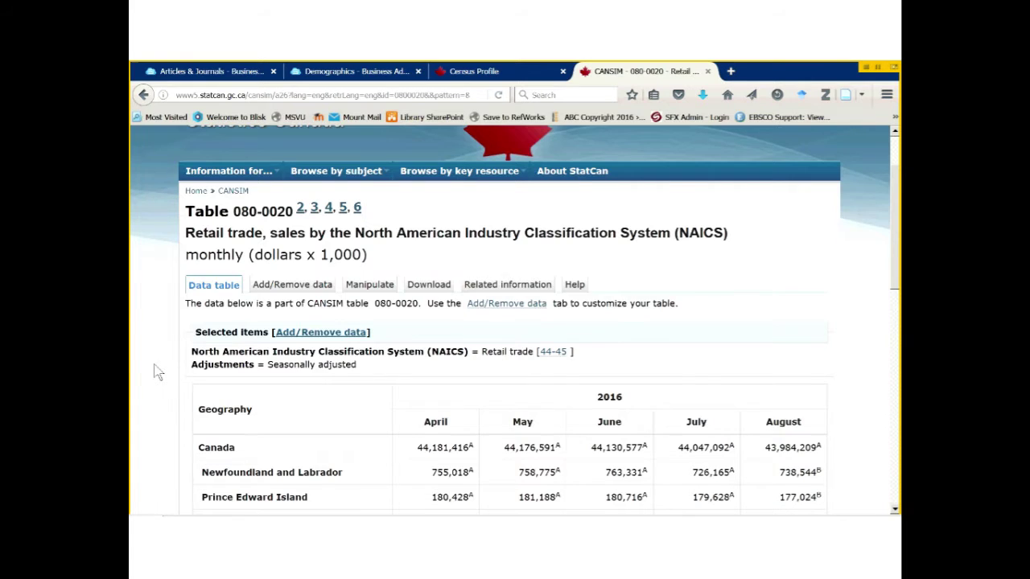
Step: Review the provincial retail sales data, then open the table's Add/Remove data options and find the geography selection
{"action": "scroll", "coordinate": [157, 372], "scroll_direction": "down", "scroll_amount": 3}
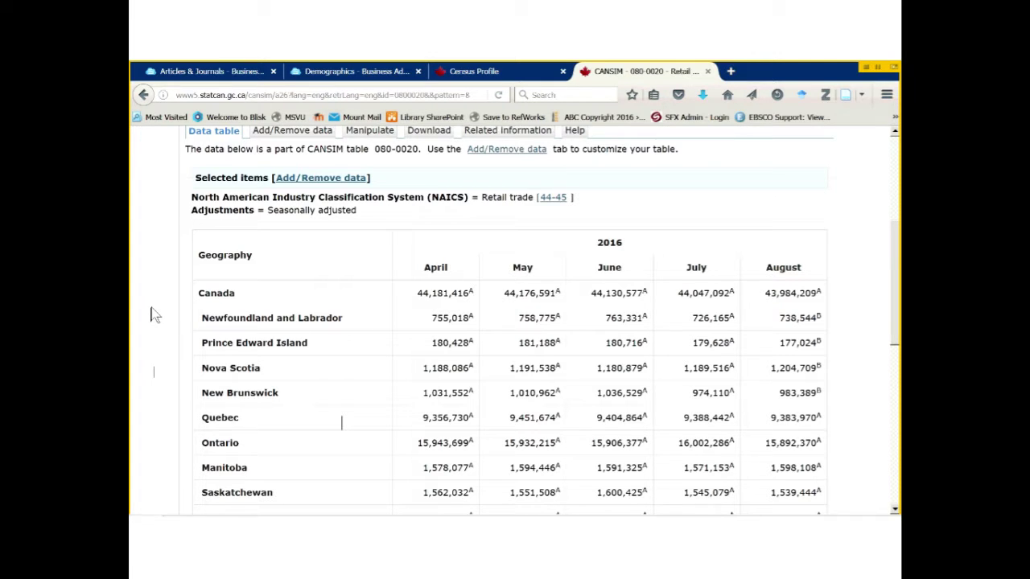
{"action": "scroll", "coordinate": [155, 314], "scroll_direction": "up", "scroll_amount": 2}
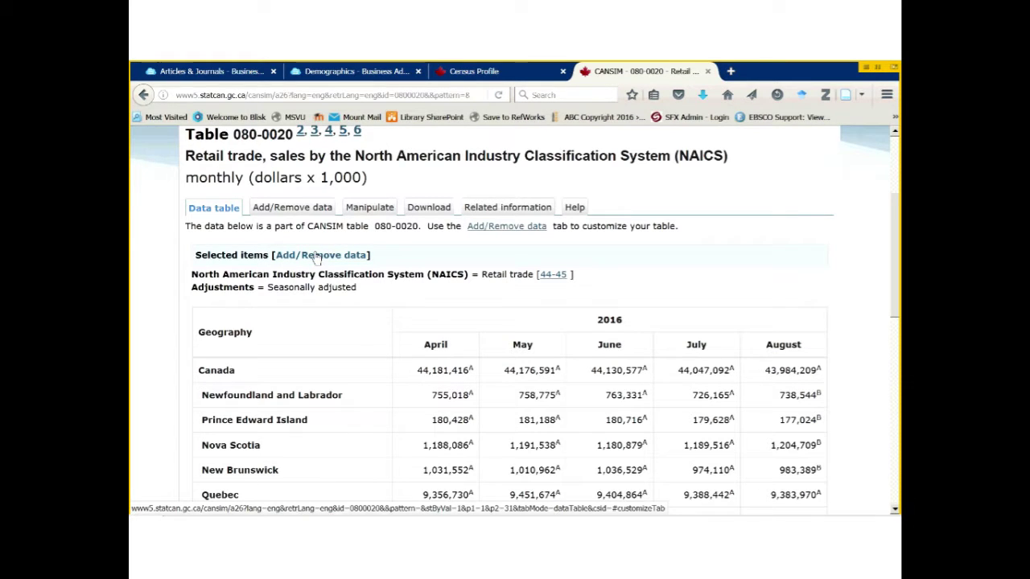
{"action": "left_click", "coordinate": [320, 256]}
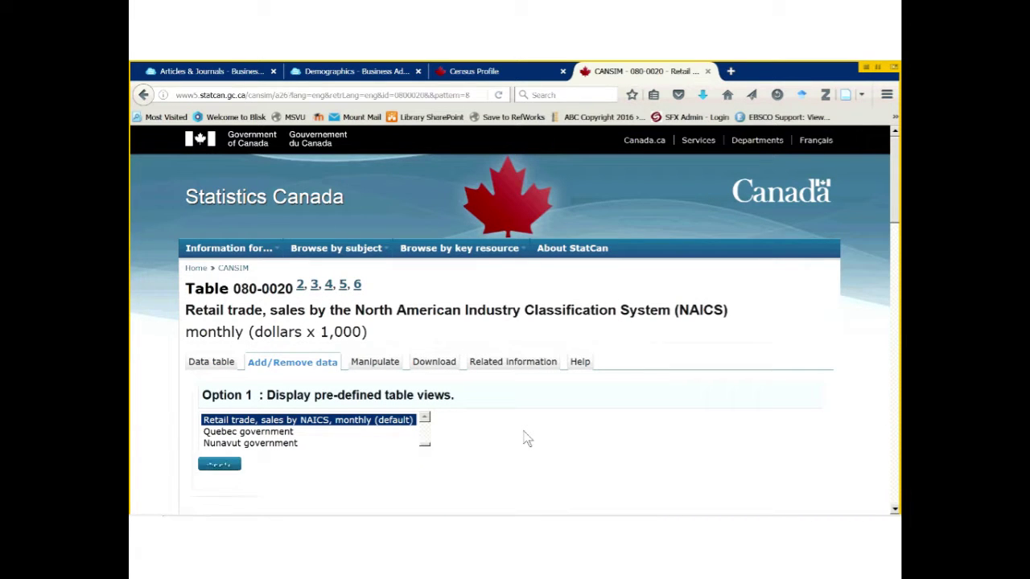
{"action": "scroll", "coordinate": [523, 438], "scroll_direction": "down", "scroll_amount": 2}
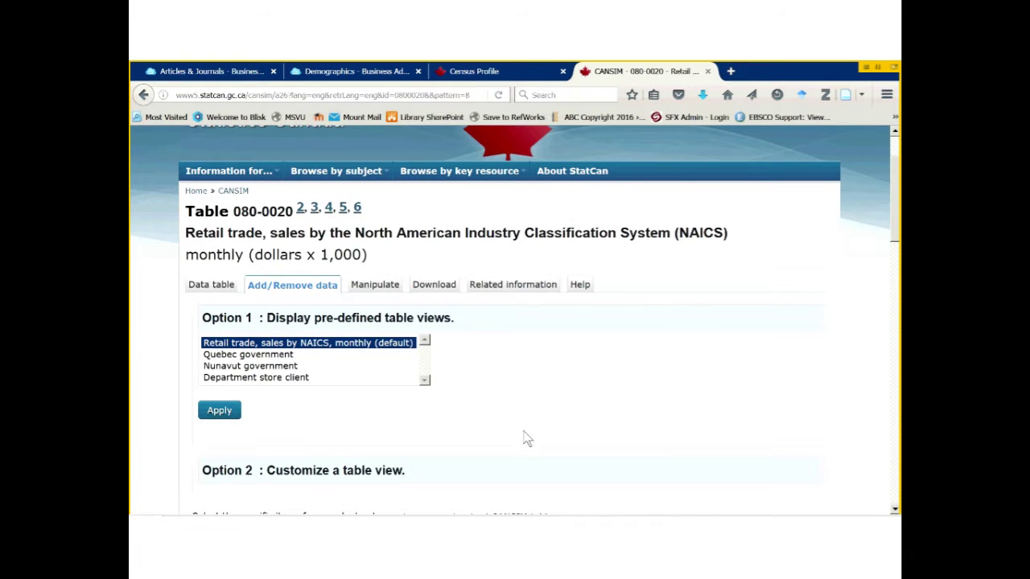
{"action": "scroll", "coordinate": [524, 438], "scroll_direction": "down", "scroll_amount": 2}
{"action": "scroll", "coordinate": [525, 439], "scroll_direction": "down", "scroll_amount": 2}
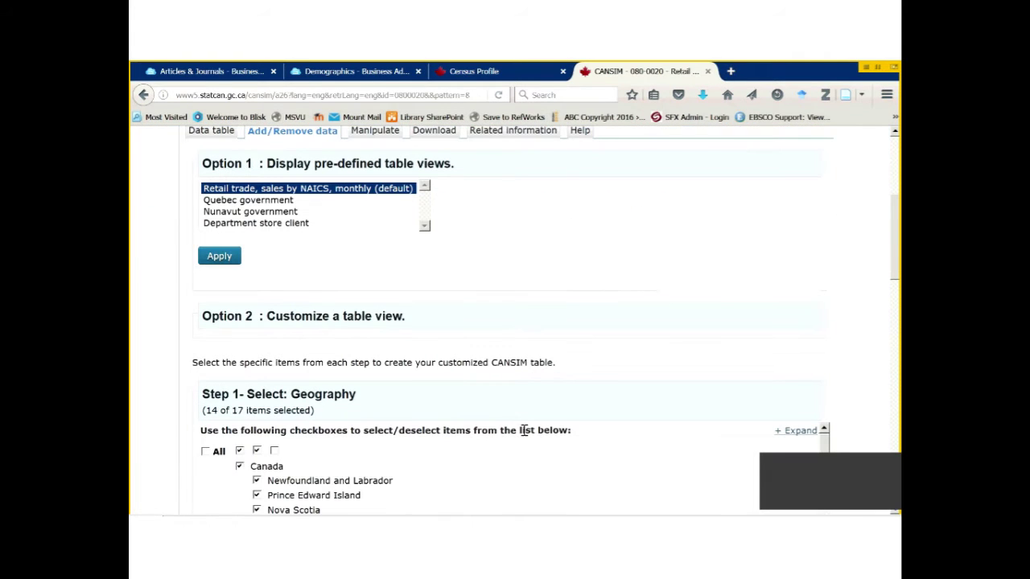
{"action": "scroll", "coordinate": [525, 435], "scroll_direction": "down", "scroll_amount": 2}
{"action": "scroll", "coordinate": [524, 435], "scroll_direction": "up", "scroll_amount": 2}
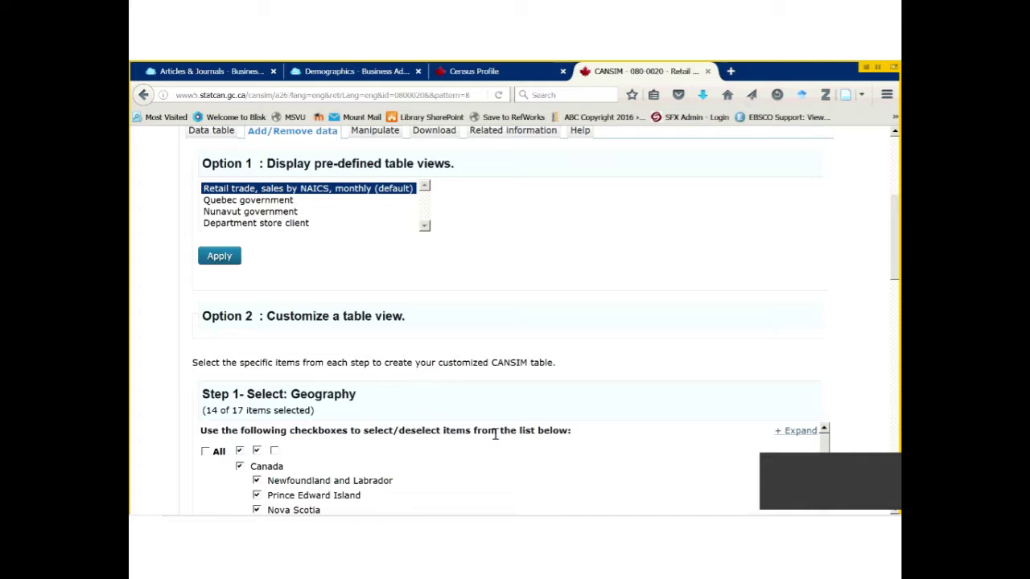
Step: Deselect all provinces in the table's Geography list and select only Nova Scotia among them
{"action": "left_click", "coordinate": [257, 452]}
{"action": "left_click", "coordinate": [257, 511]}
{"action": "scroll", "coordinate": [233, 499], "scroll_direction": "down", "scroll_amount": 2}
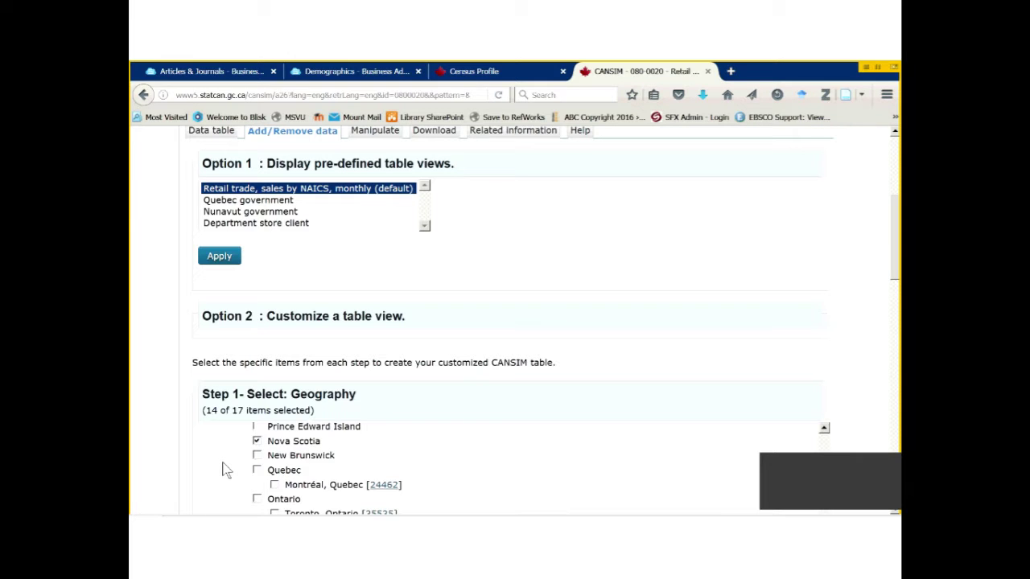
Step: Select all items in the table's North American Industry Classification System (NAICS) list and review the retail categories it covers
{"action": "scroll", "coordinate": [225, 471], "scroll_direction": "down", "scroll_amount": 3}
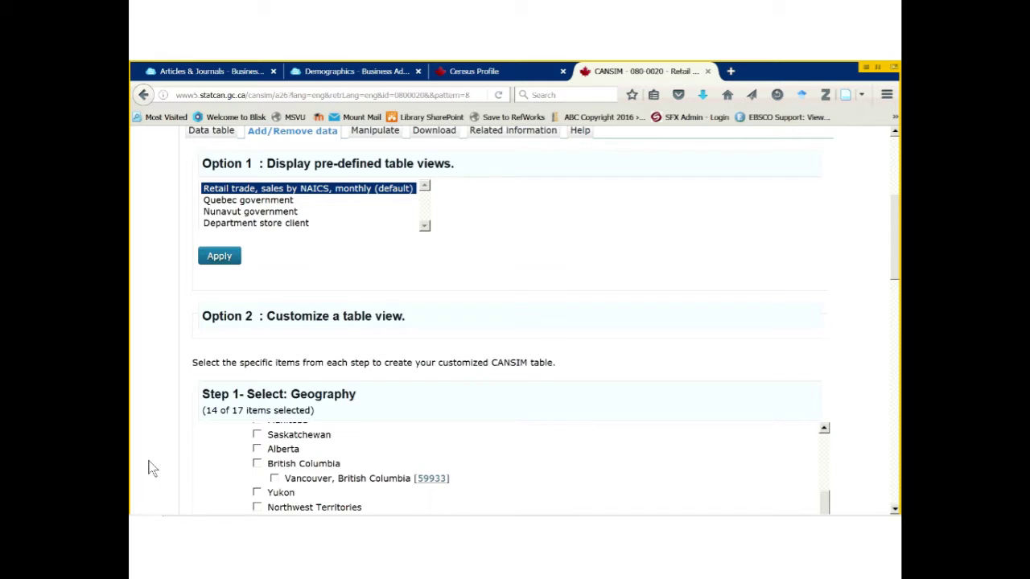
{"action": "scroll", "coordinate": [153, 469], "scroll_direction": "down", "scroll_amount": 5}
{"action": "scroll", "coordinate": [152, 468], "scroll_direction": "down", "scroll_amount": 2}
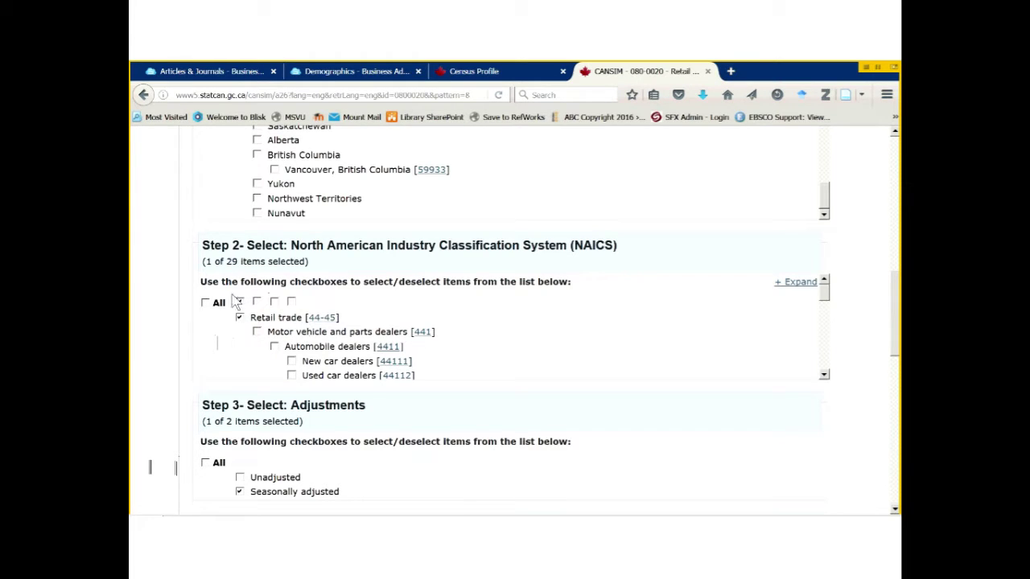
{"action": "left_click", "coordinate": [206, 304]}
{"action": "scroll", "coordinate": [312, 353], "scroll_direction": "down", "scroll_amount": 2}
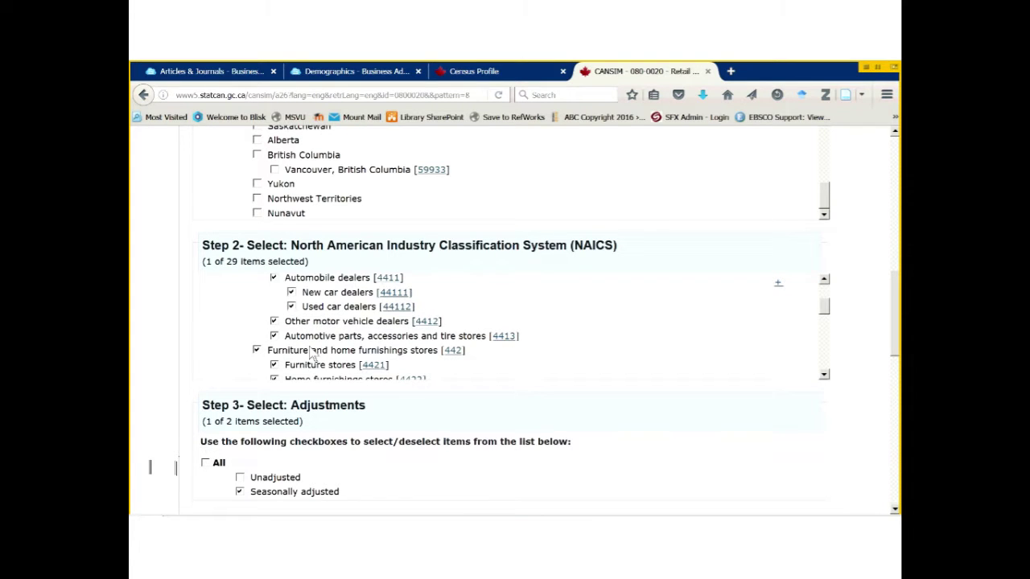
{"action": "scroll", "coordinate": [313, 355], "scroll_direction": "down", "scroll_amount": 2}
{"action": "scroll", "coordinate": [313, 355], "scroll_direction": "down", "scroll_amount": 3}
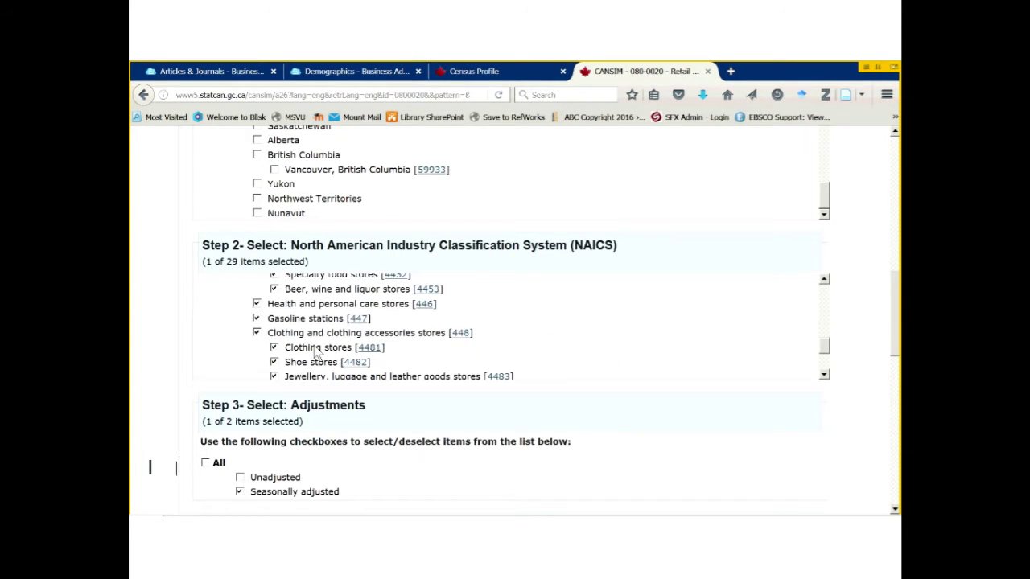
{"action": "scroll", "coordinate": [317, 354], "scroll_direction": "down", "scroll_amount": 2}
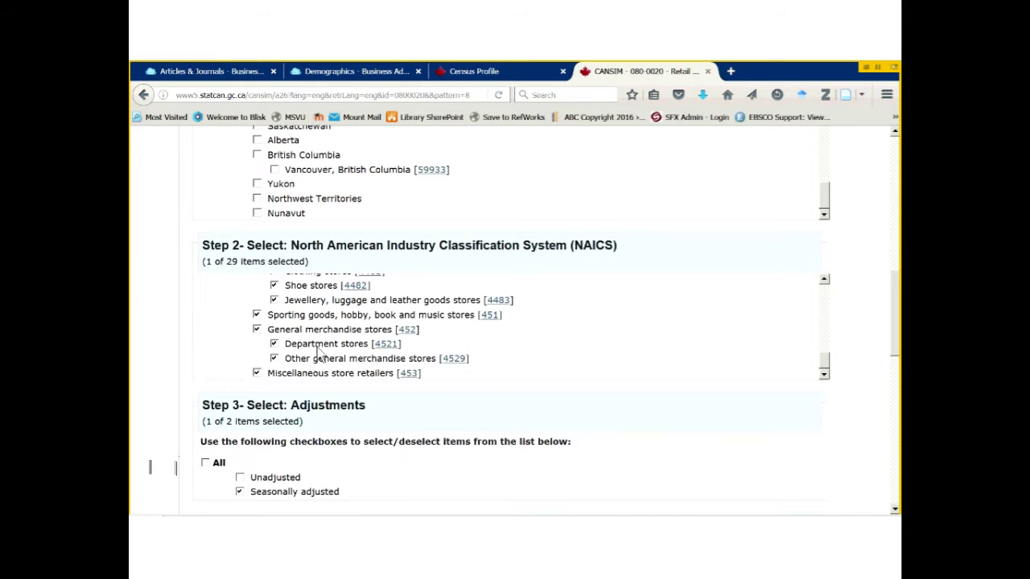
{"action": "scroll", "coordinate": [319, 355], "scroll_direction": "up", "scroll_amount": 2}
{"action": "scroll", "coordinate": [320, 354], "scroll_direction": "up", "scroll_amount": 4}
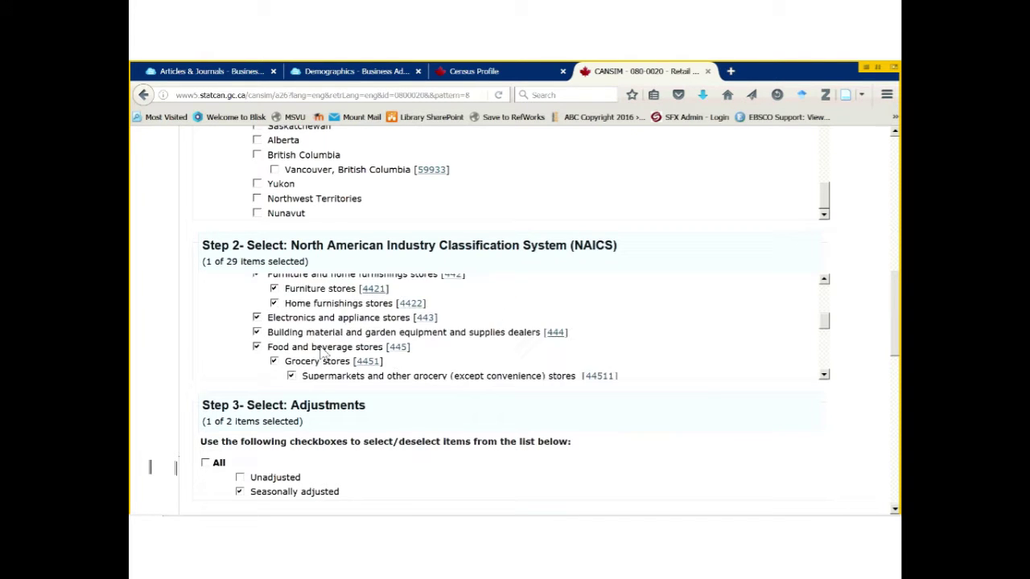
{"action": "scroll", "coordinate": [321, 355], "scroll_direction": "up", "scroll_amount": 2}
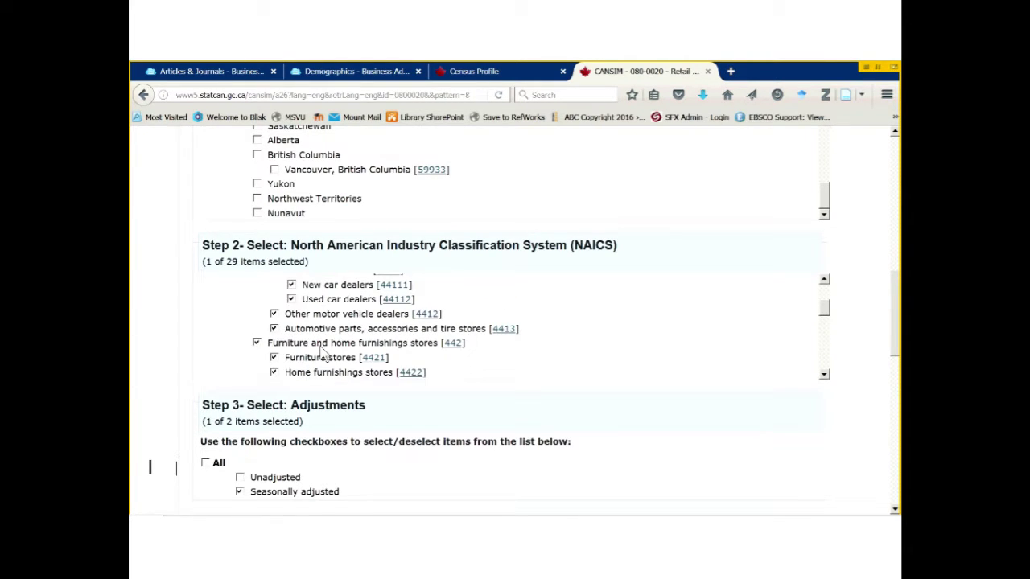
{"action": "scroll", "coordinate": [320, 355], "scroll_direction": "up", "scroll_amount": 2}
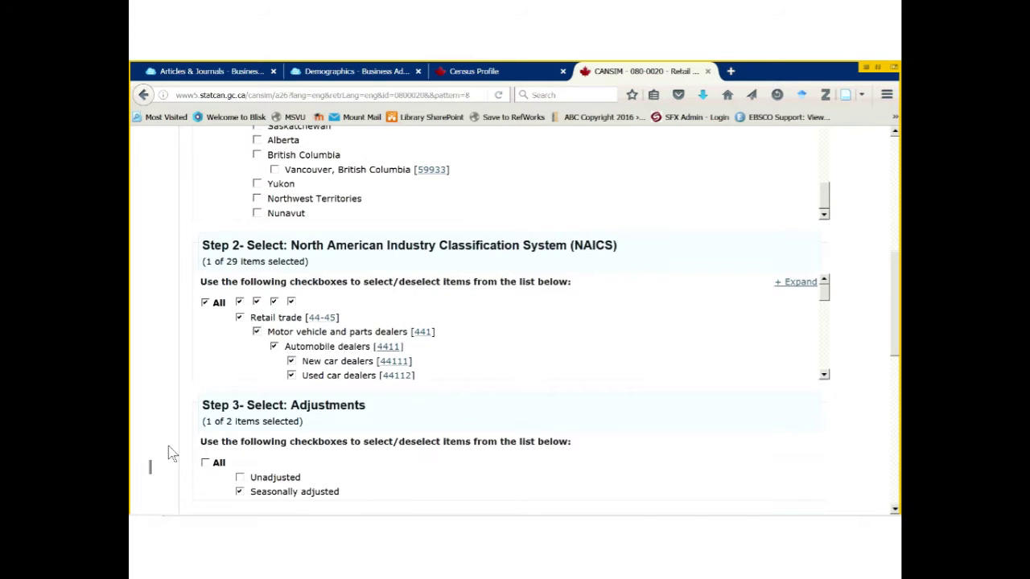
Step: Set the start of the table's time frame to August 2013
{"action": "scroll", "coordinate": [169, 453], "scroll_direction": "down", "scroll_amount": 2}
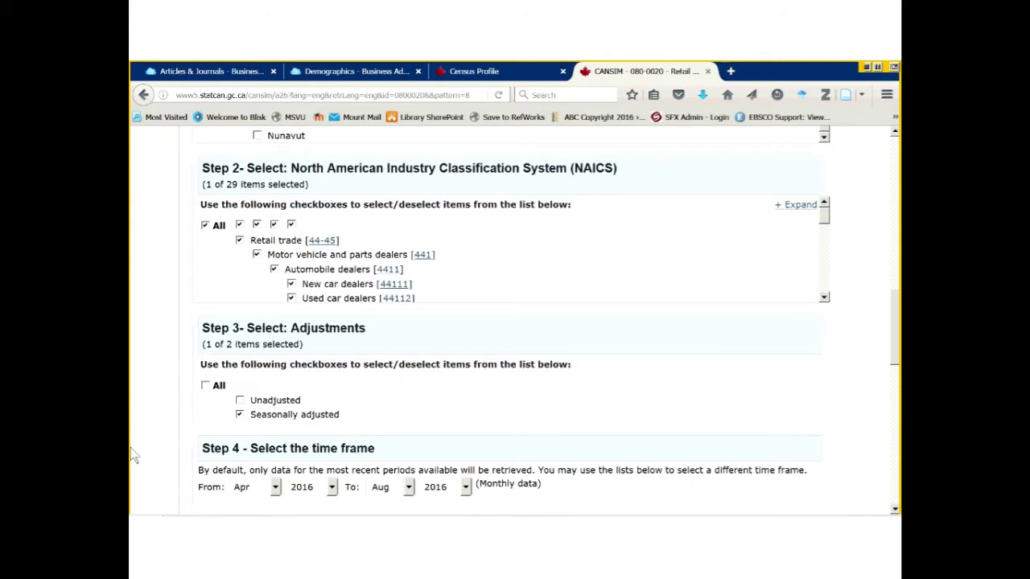
{"action": "scroll", "coordinate": [134, 456], "scroll_direction": "down", "scroll_amount": 2}
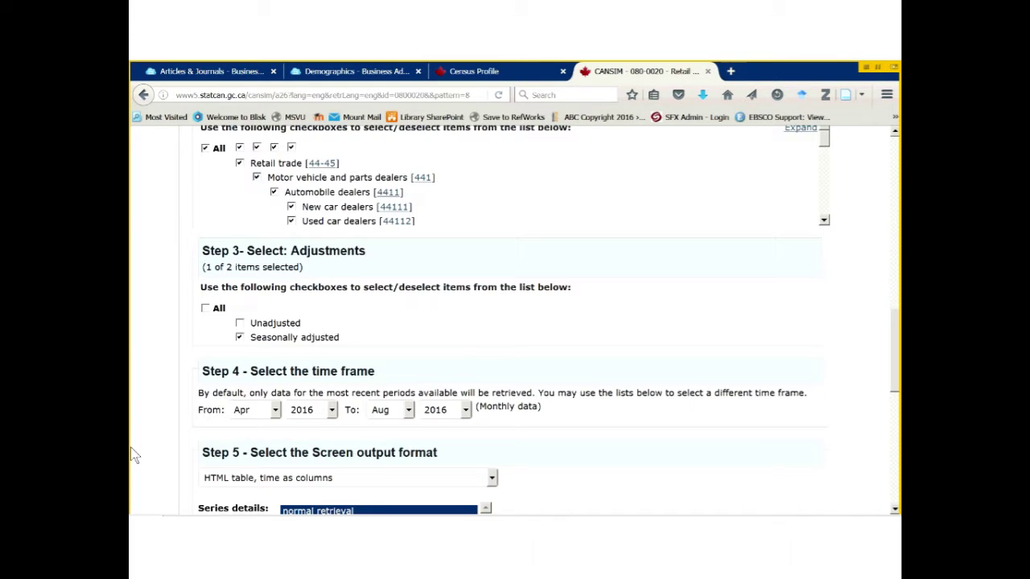
{"action": "scroll", "coordinate": [133, 456], "scroll_direction": "down", "scroll_amount": 2}
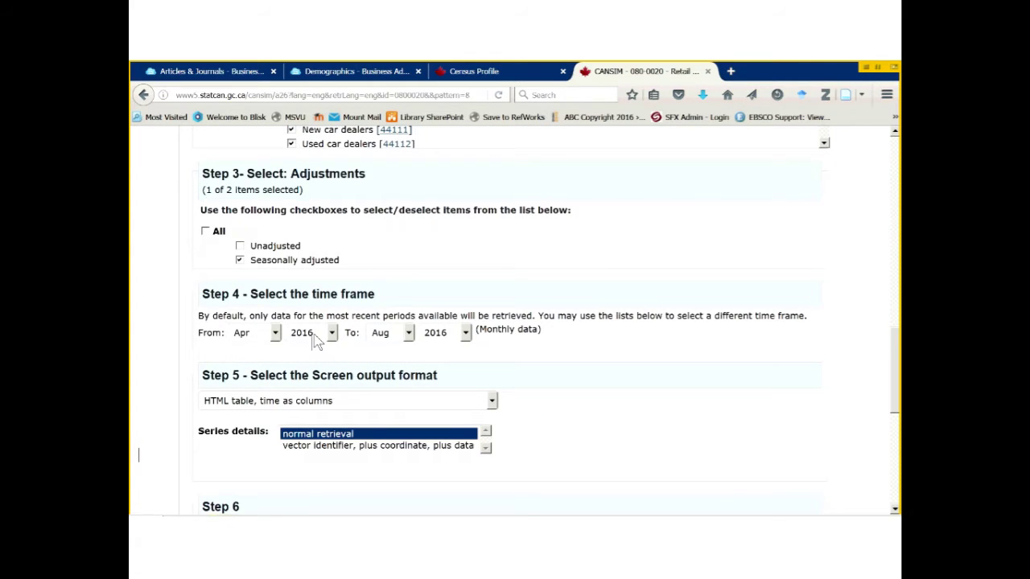
{"action": "left_click", "coordinate": [315, 336]}
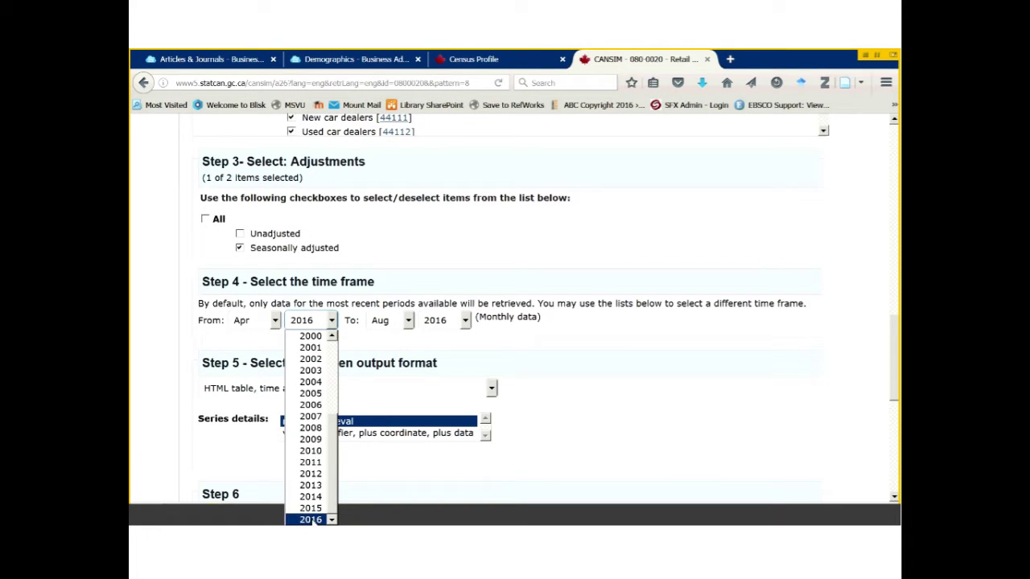
{"action": "left_click", "coordinate": [310, 487]}
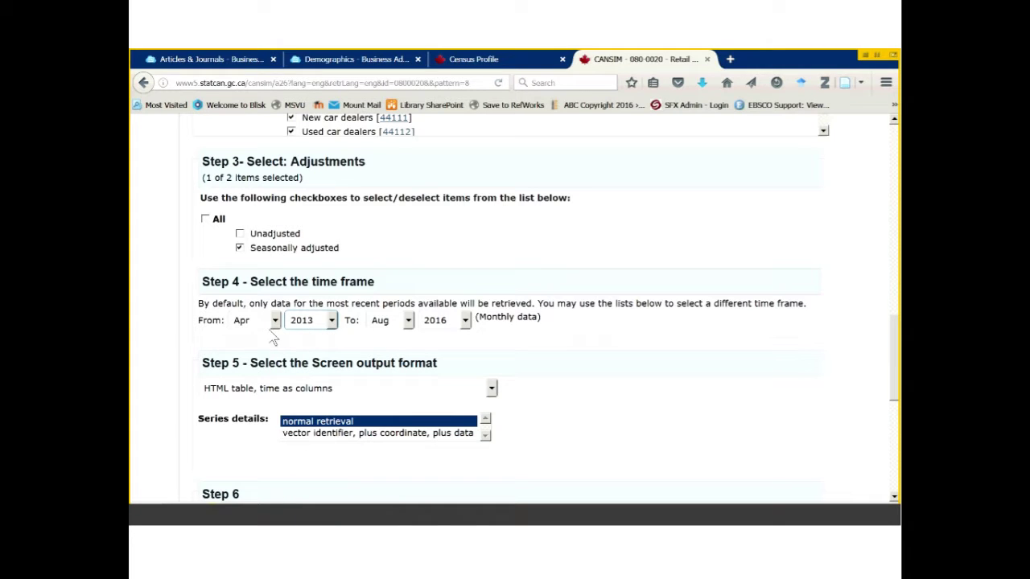
{"action": "left_click", "coordinate": [275, 321]}
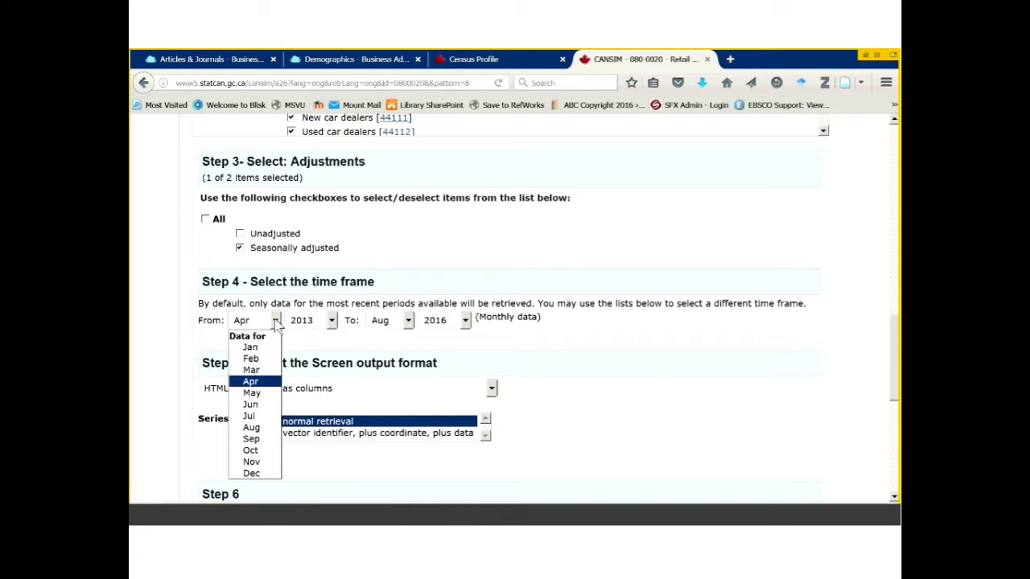
{"action": "left_click", "coordinate": [252, 427]}
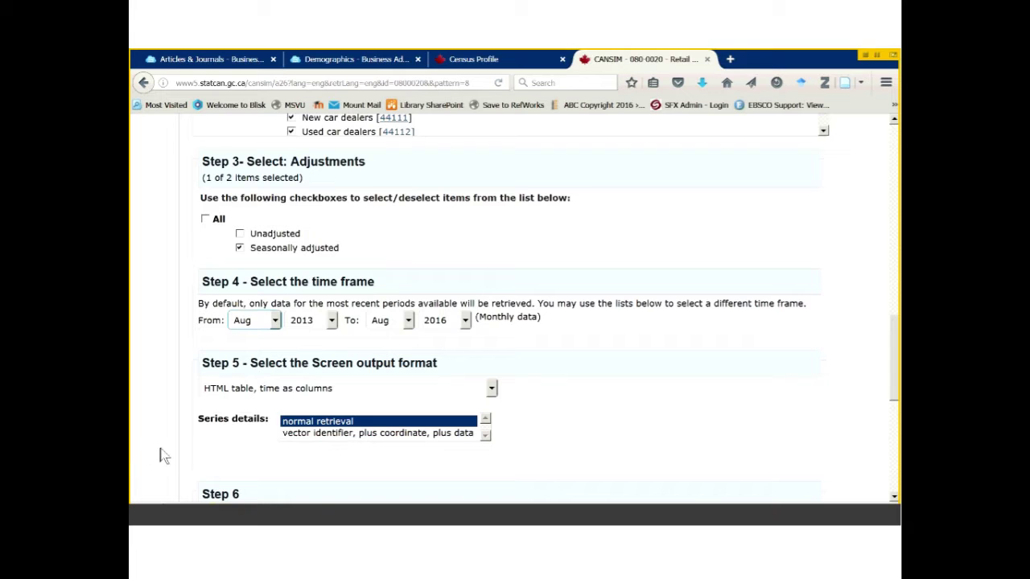
Step: Apply the customized table selections and look across the resulting monthly retail sales columns
{"action": "scroll", "coordinate": [161, 455], "scroll_direction": "down", "scroll_amount": 2}
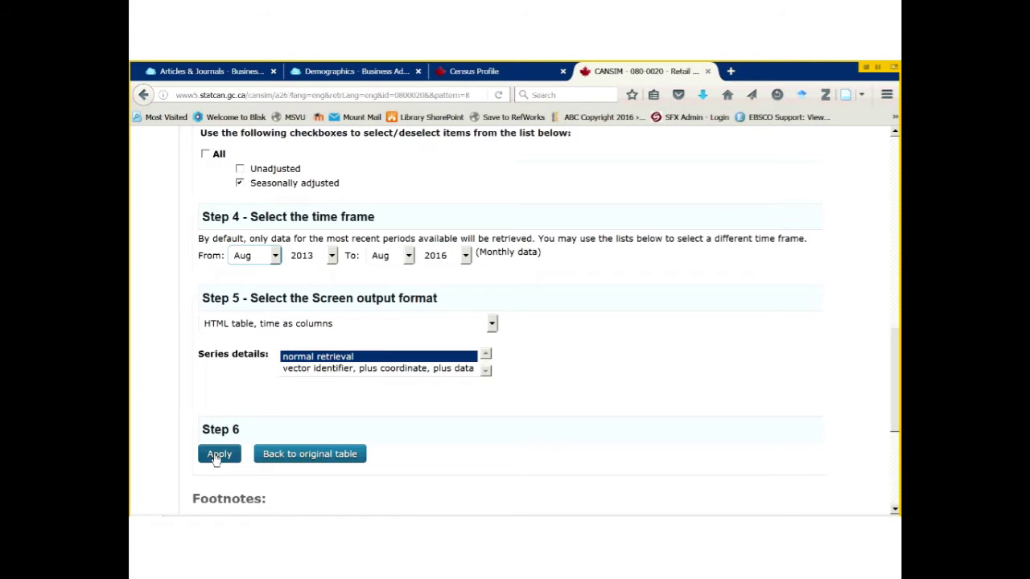
{"action": "left_click", "coordinate": [217, 455]}
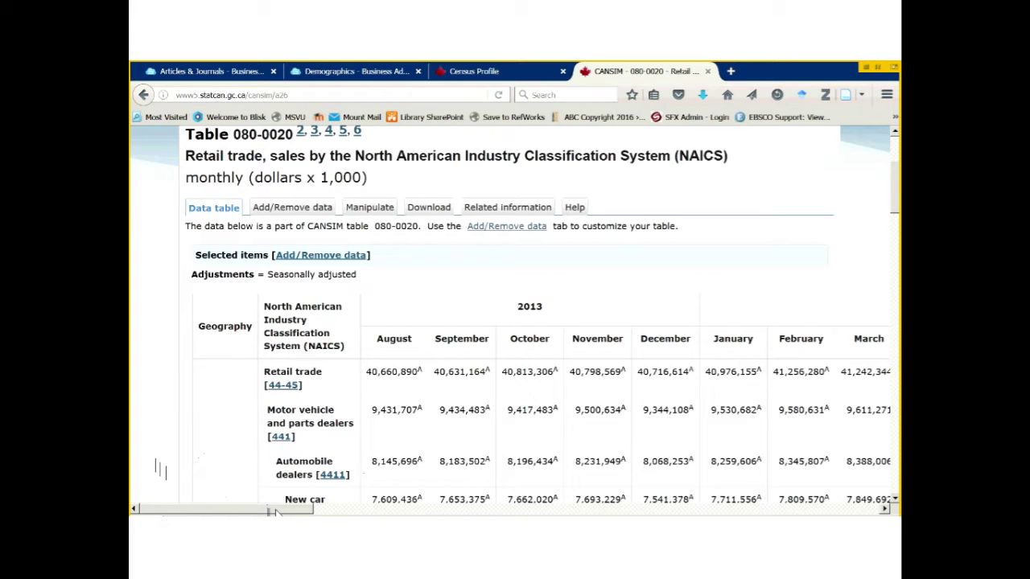
{"action": "left_click_drag", "start_coordinate": [274, 512], "coordinate": [350, 512]}
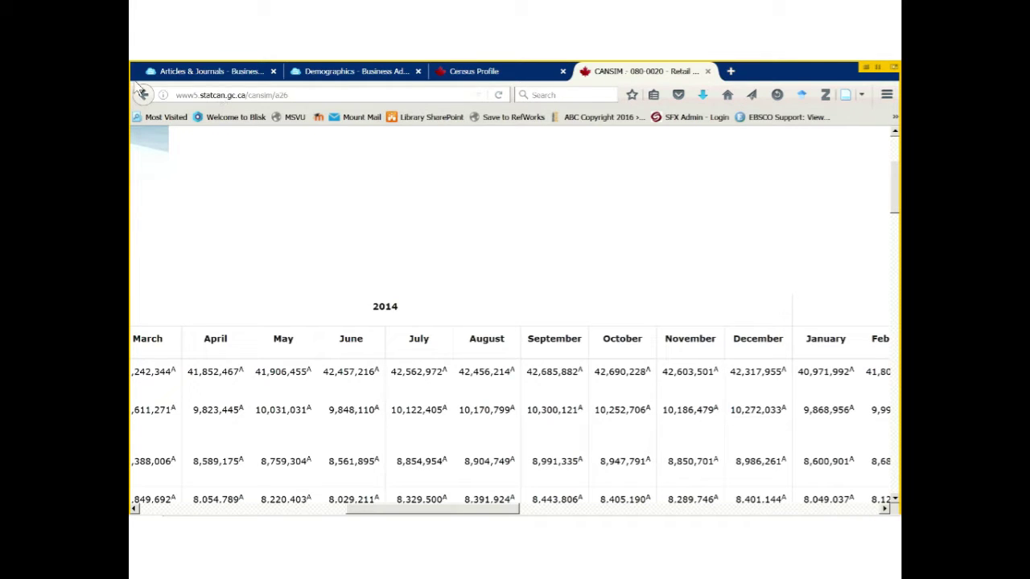
Step: Search the web for "statistics canada" and go through the agency's official English site to The Daily
{"action": "left_click", "coordinate": [194, 96]}
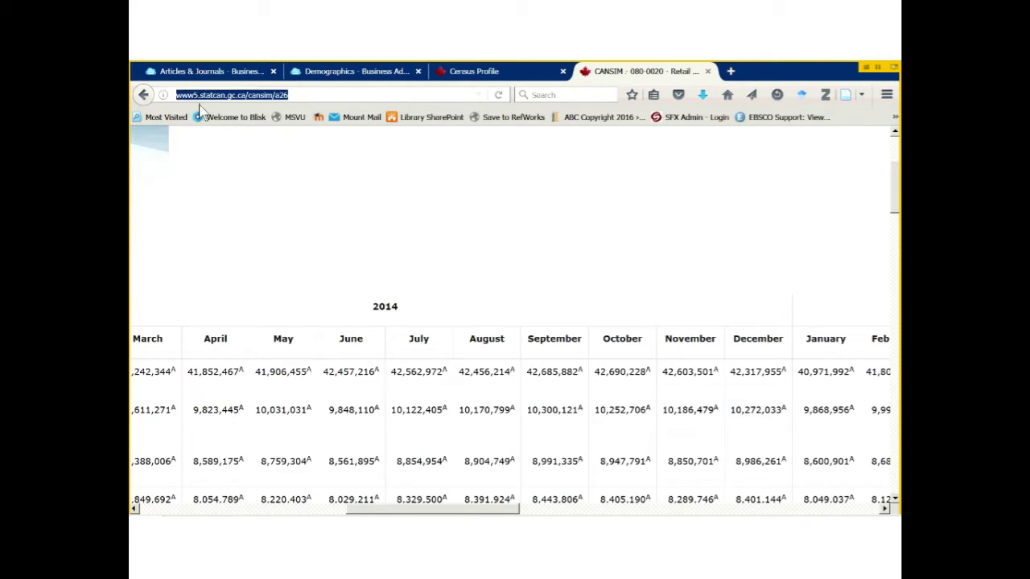
{"action": "type", "text": "s"}
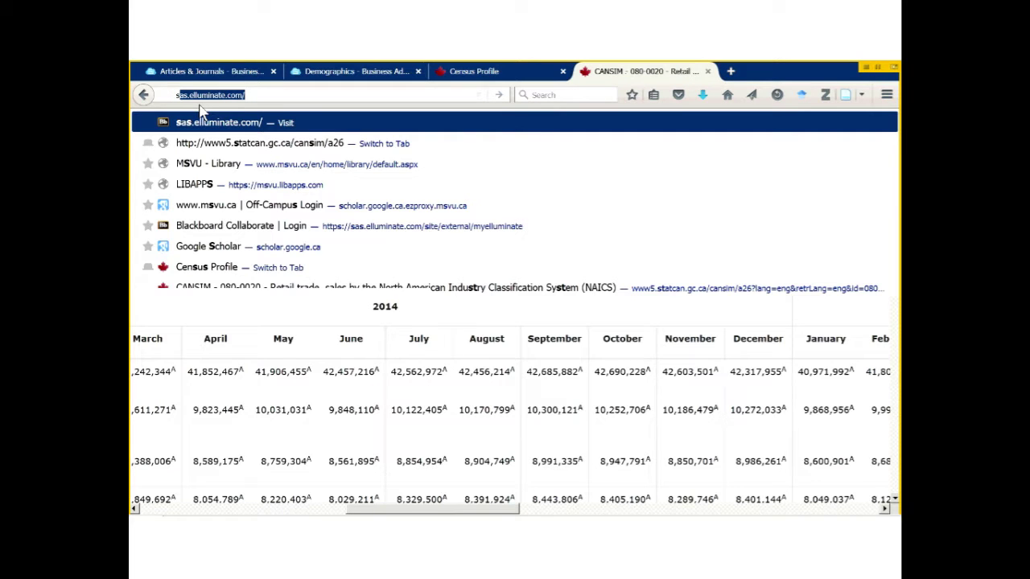
{"action": "type", "text": "tatatis"}
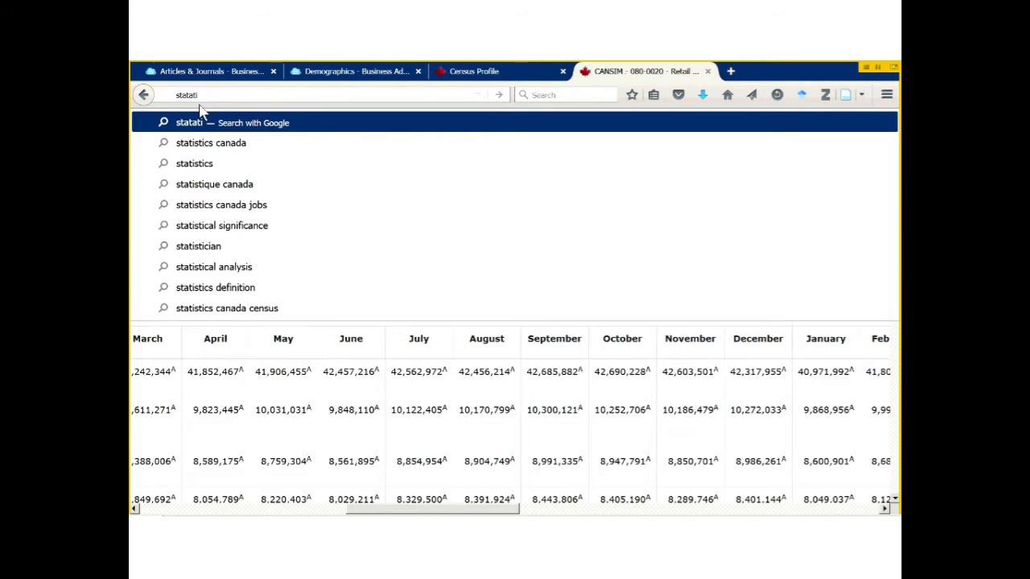
{"action": "left_click", "coordinate": [190, 147]}
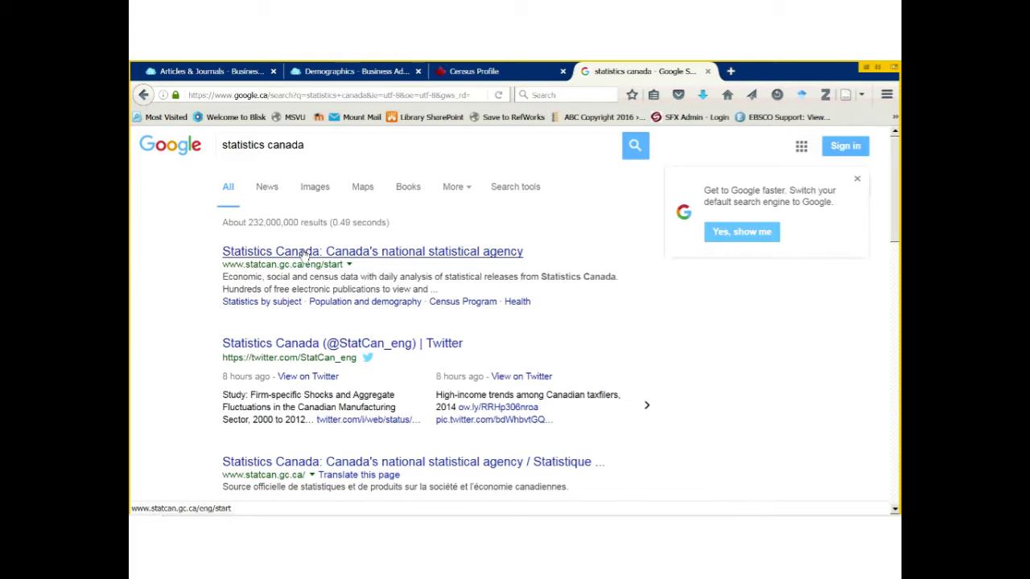
{"action": "left_click", "coordinate": [307, 253]}
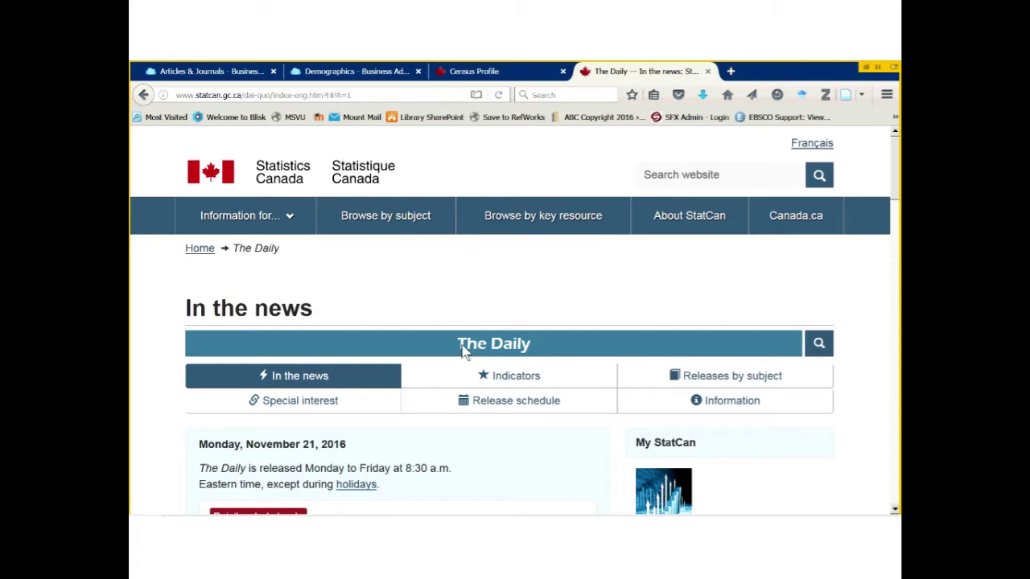
Step: Search The Daily for "honey" and look through the latest results
{"action": "left_click", "coordinate": [817, 351]}
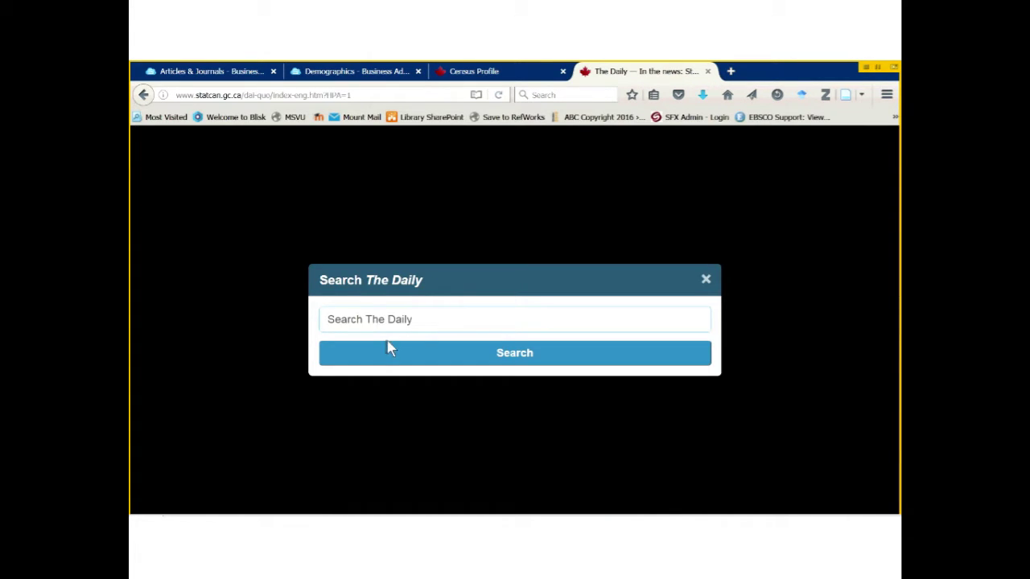
{"action": "type", "text": "honey"}
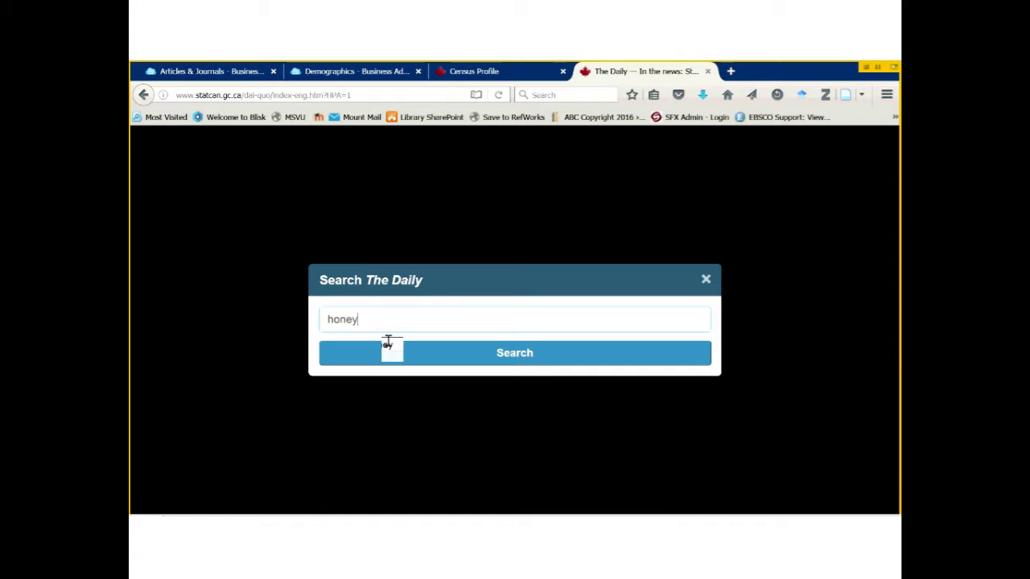
{"action": "left_click", "coordinate": [388, 346]}
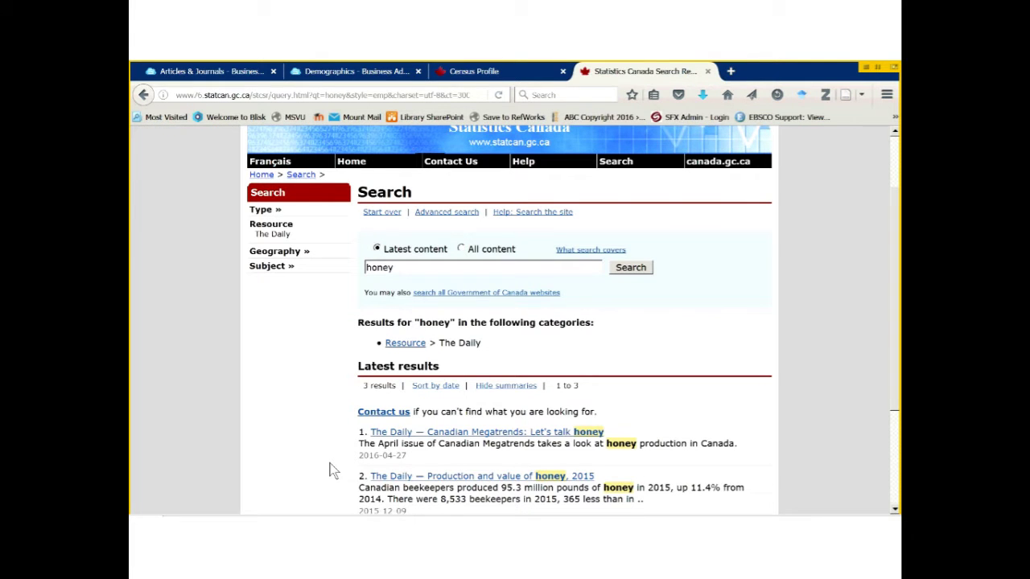
{"action": "scroll", "coordinate": [419, 411], "scroll_direction": "down", "scroll_amount": 2}
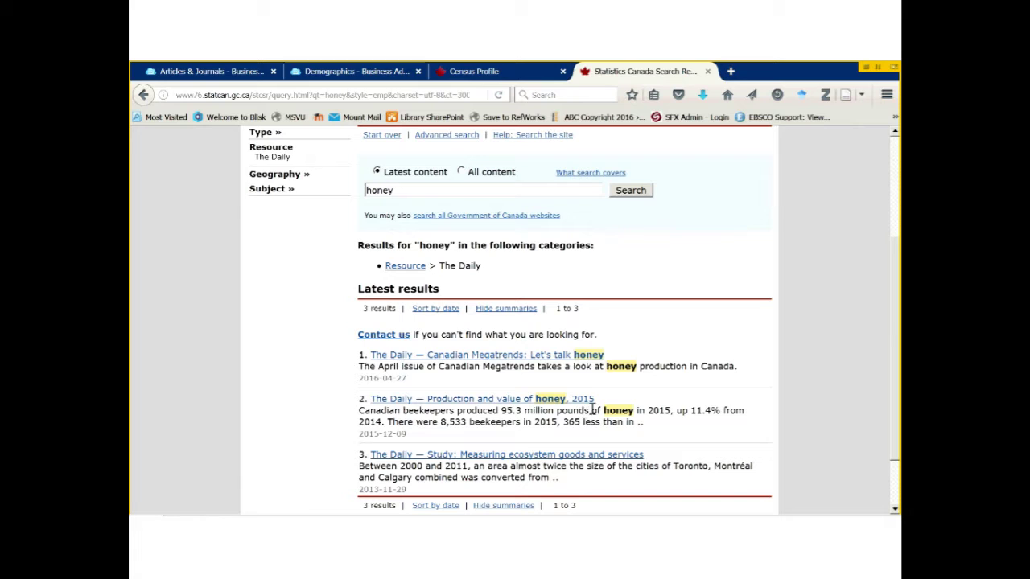
Step: Open The Daily's "Production and value of honey, 2015" release and list its CANSIM tables
{"action": "left_click", "coordinate": [520, 400]}
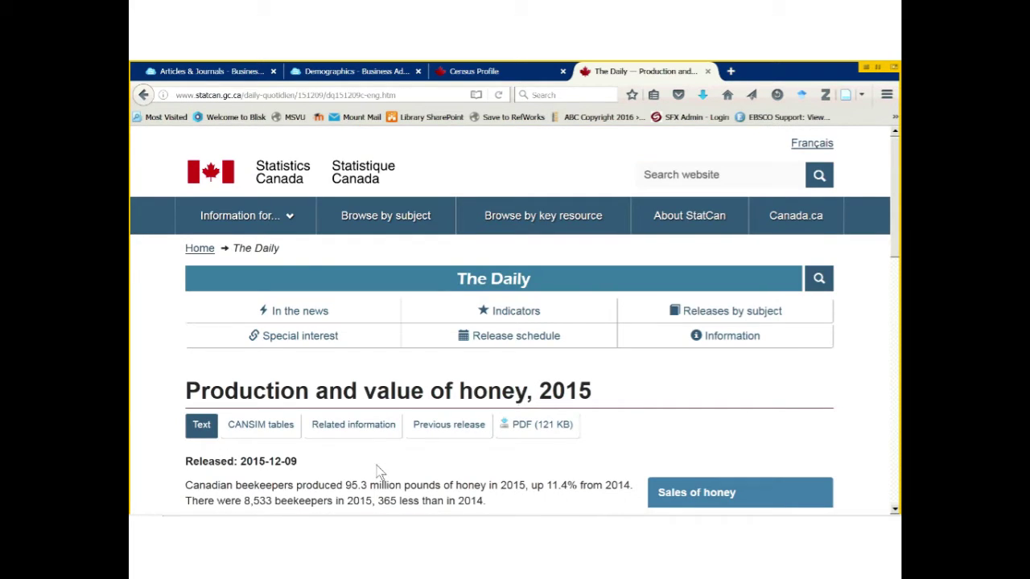
{"action": "scroll", "coordinate": [380, 471], "scroll_direction": "down", "scroll_amount": 2}
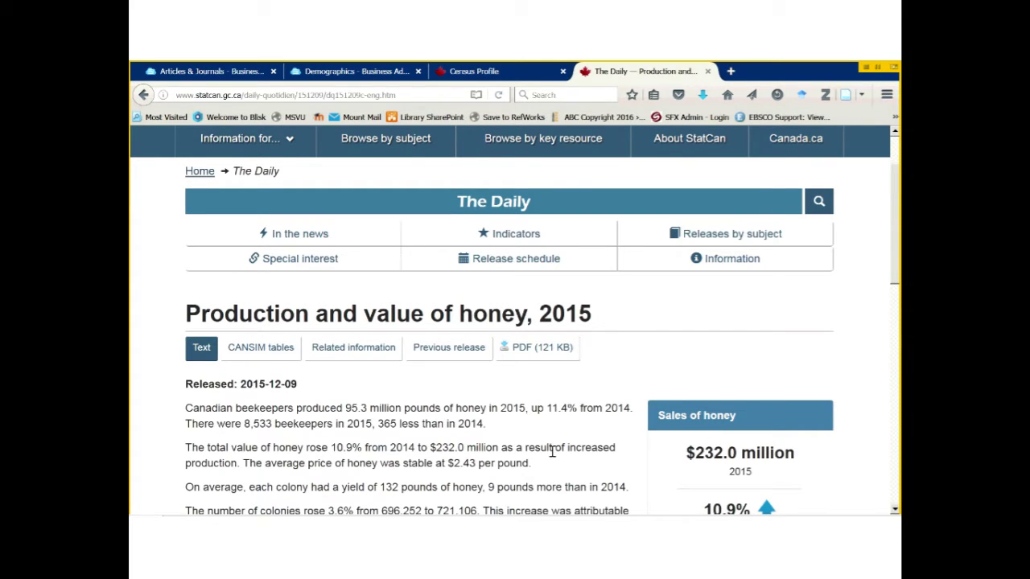
{"action": "scroll", "coordinate": [553, 452], "scroll_direction": "down", "scroll_amount": 2}
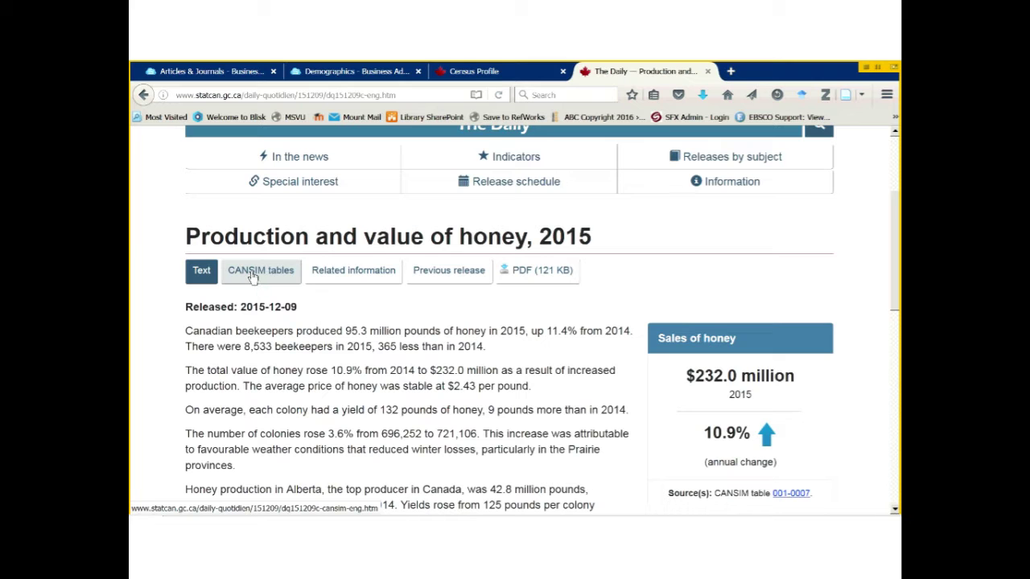
{"action": "left_click", "coordinate": [251, 275]}
{"action": "scroll", "coordinate": [143, 400], "scroll_direction": "down", "scroll_amount": 2}
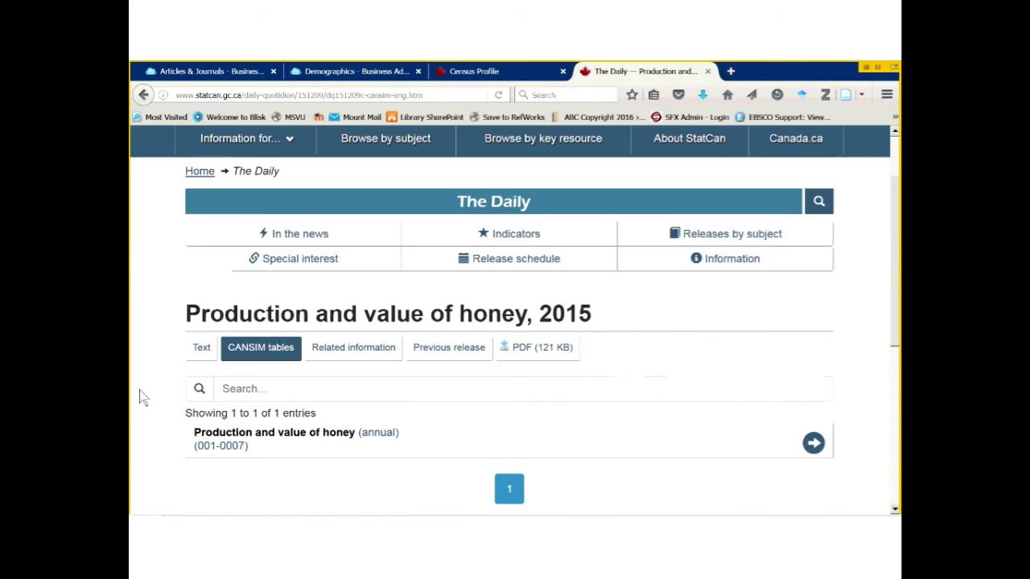